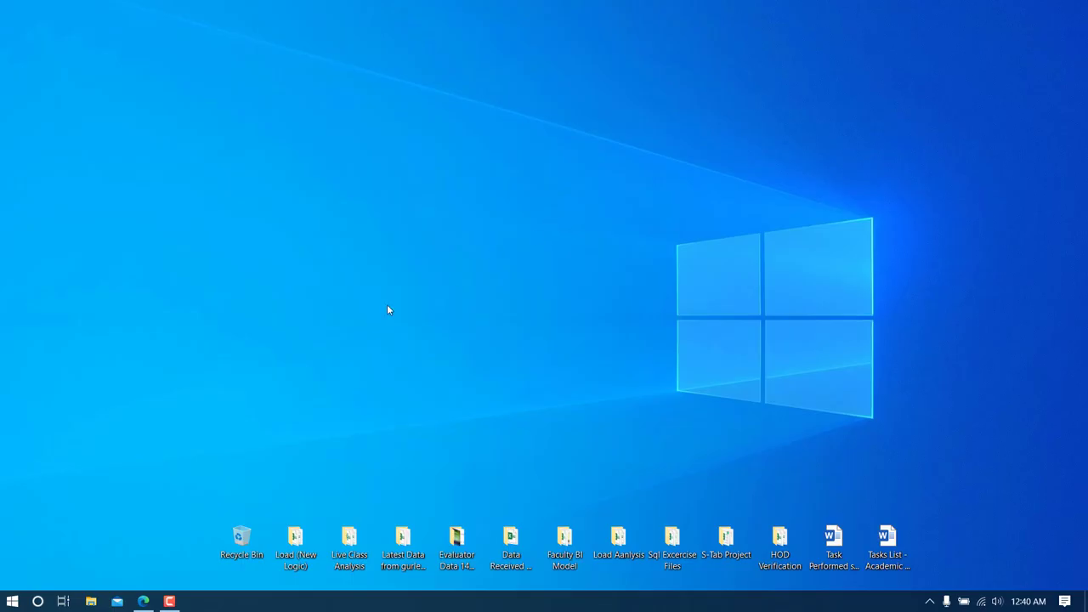
Step: Go to zoom.us in Edge and open the Download Center for Zoom Client 4.6.10
{"action": "left_click", "coordinate": [142, 600]}
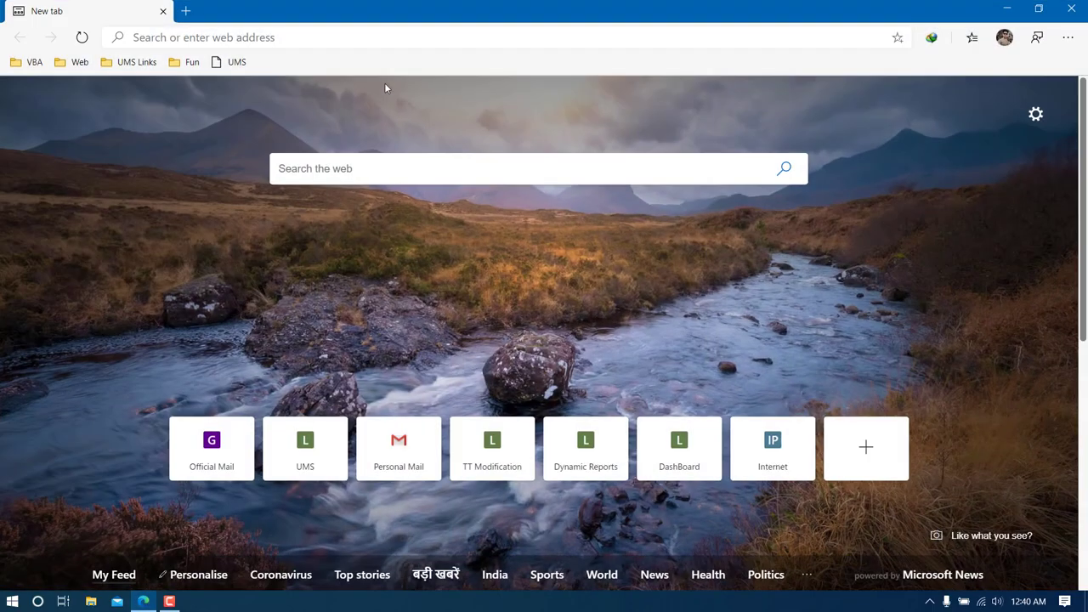
{"action": "left_click", "coordinate": [382, 38]}
{"action": "type", "text": "zoom.us"}
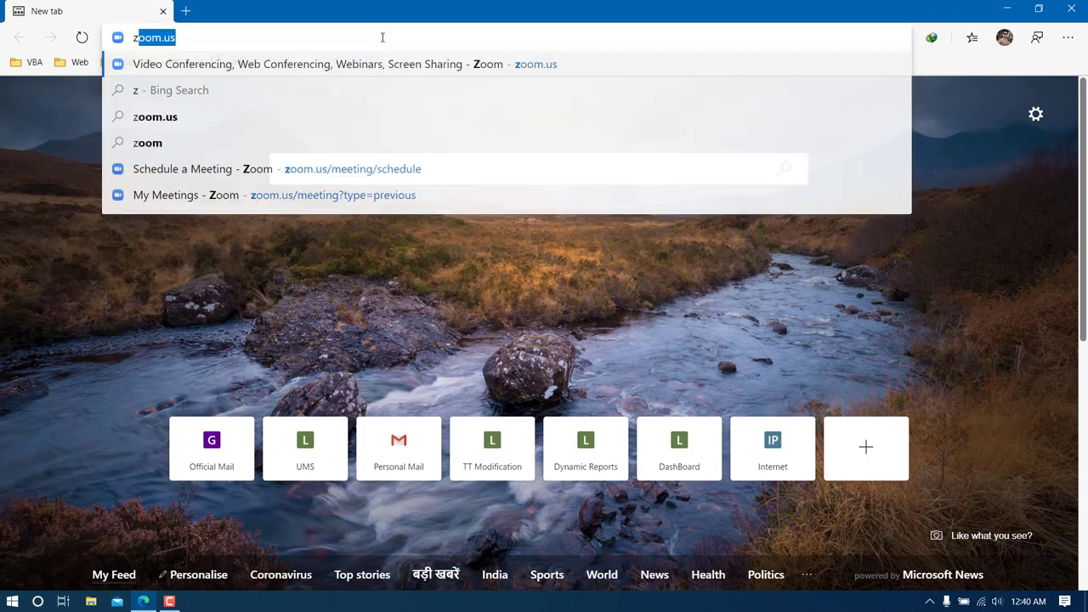
{"action": "key", "text": "Return"}
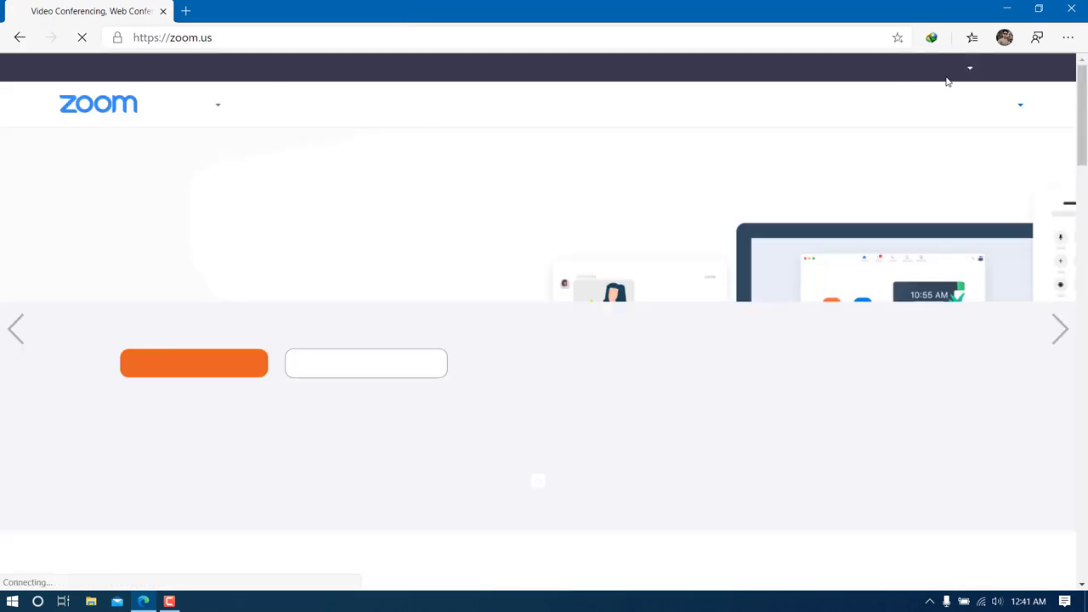
{"action": "mouse_move", "coordinate": [971, 67]}
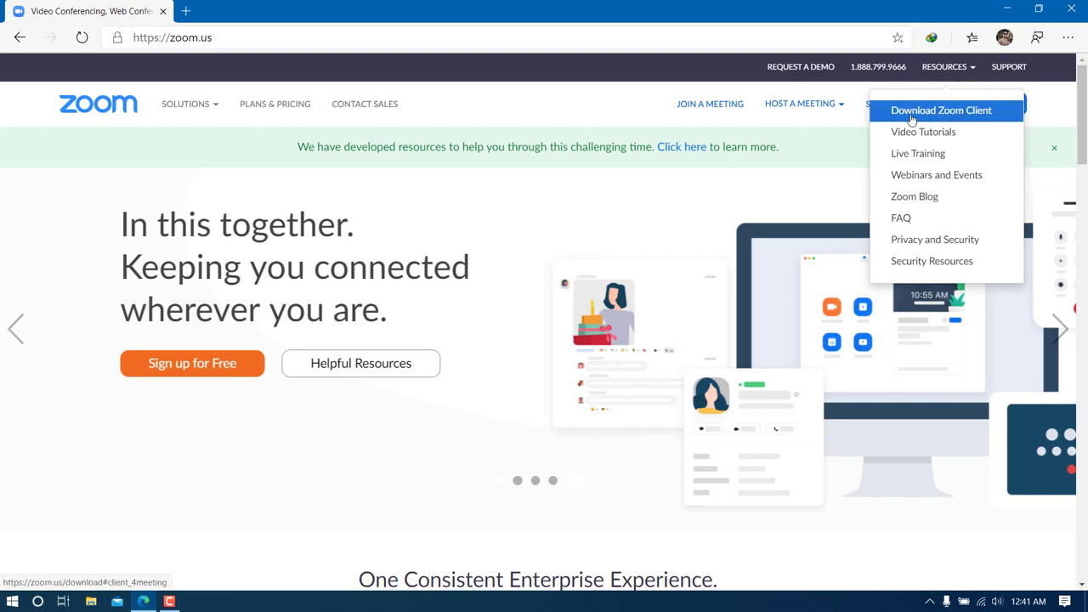
{"action": "left_click", "coordinate": [949, 115]}
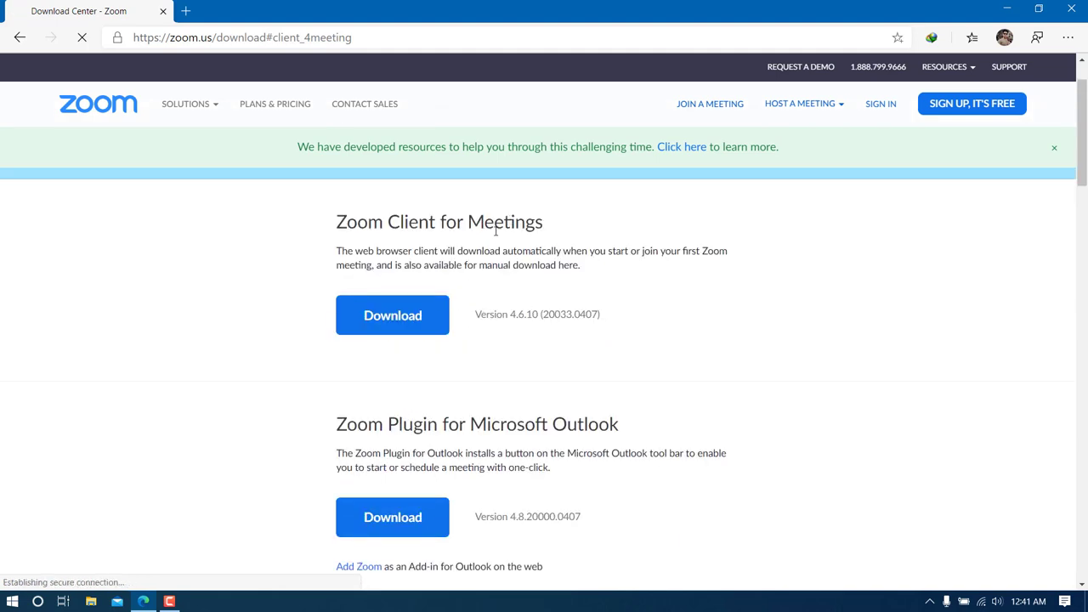
Step: Download the 10.80 MB ZoomInstaller.exe with Internet Download Manager into Downloads\Programs
{"action": "left_click", "coordinate": [410, 320]}
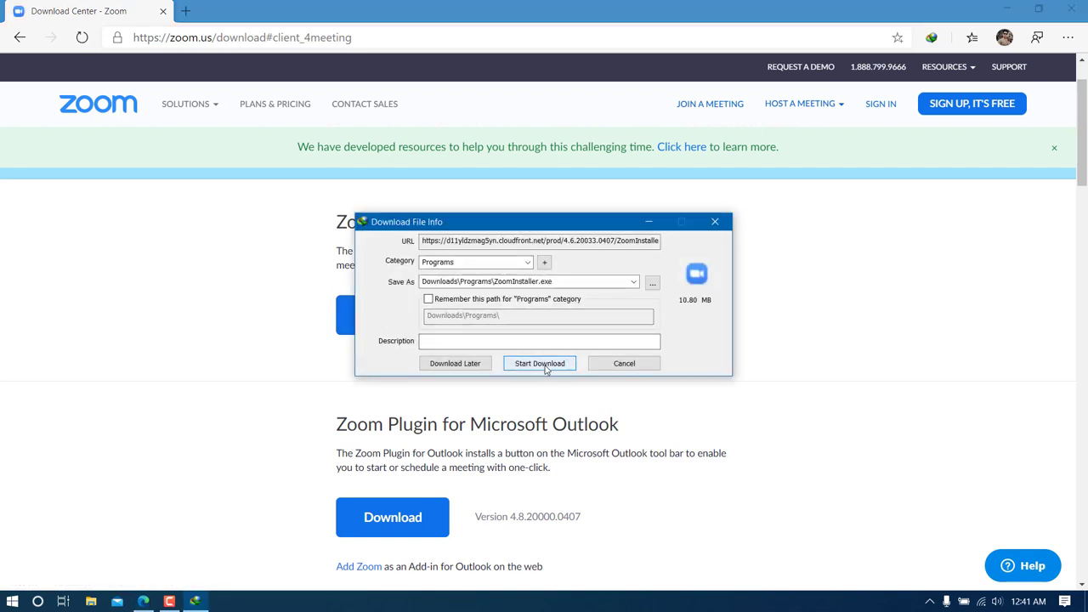
{"action": "left_click", "coordinate": [544, 367]}
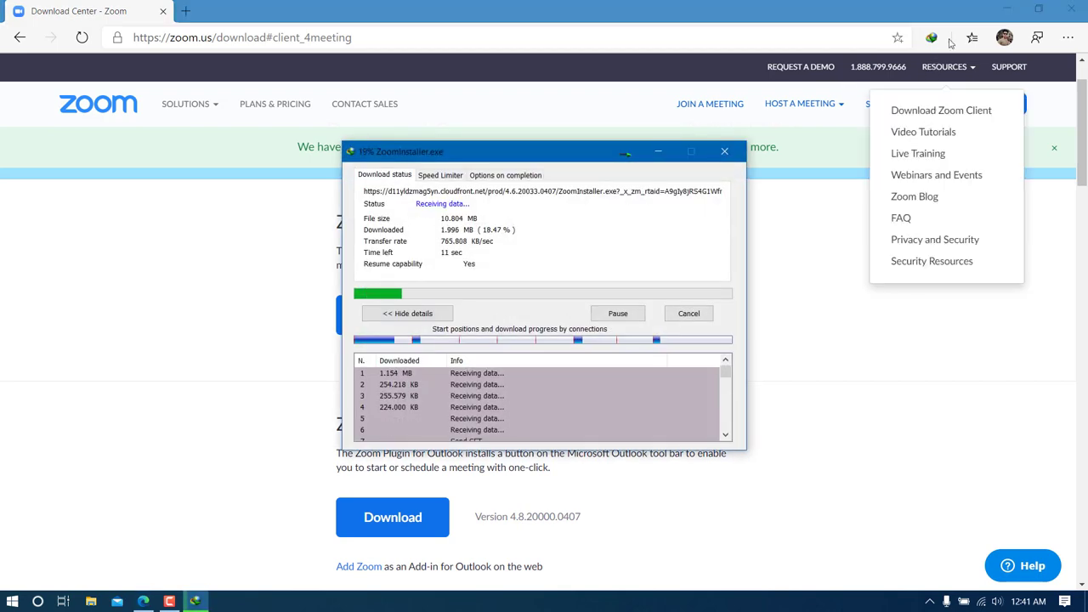
{"action": "left_click", "coordinate": [1006, 11]}
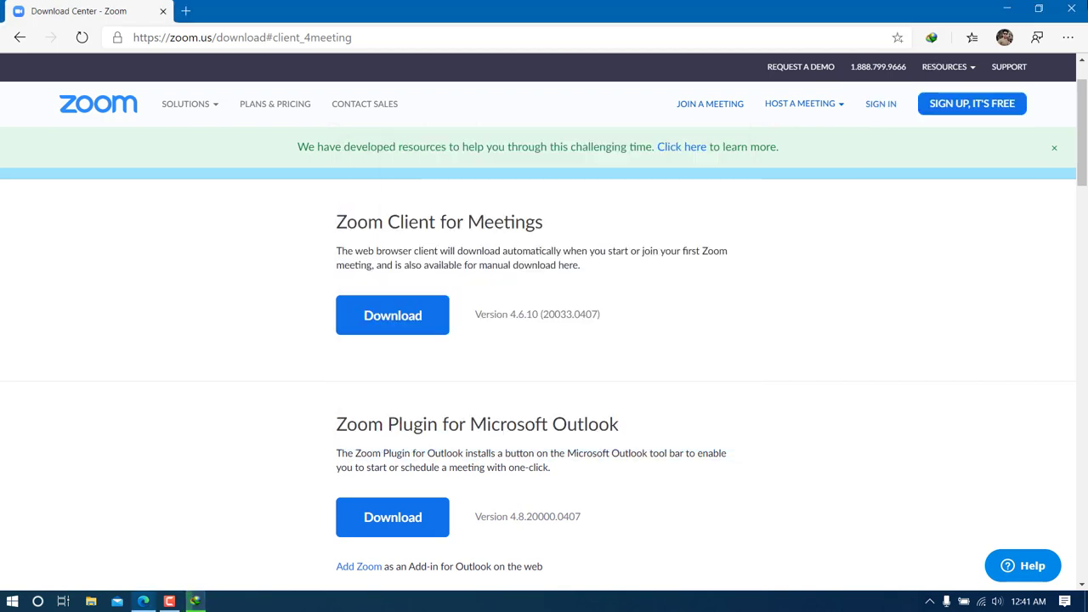
{"action": "left_click_drag", "start_coordinate": [515, 146], "coordinate": [500, 77]}
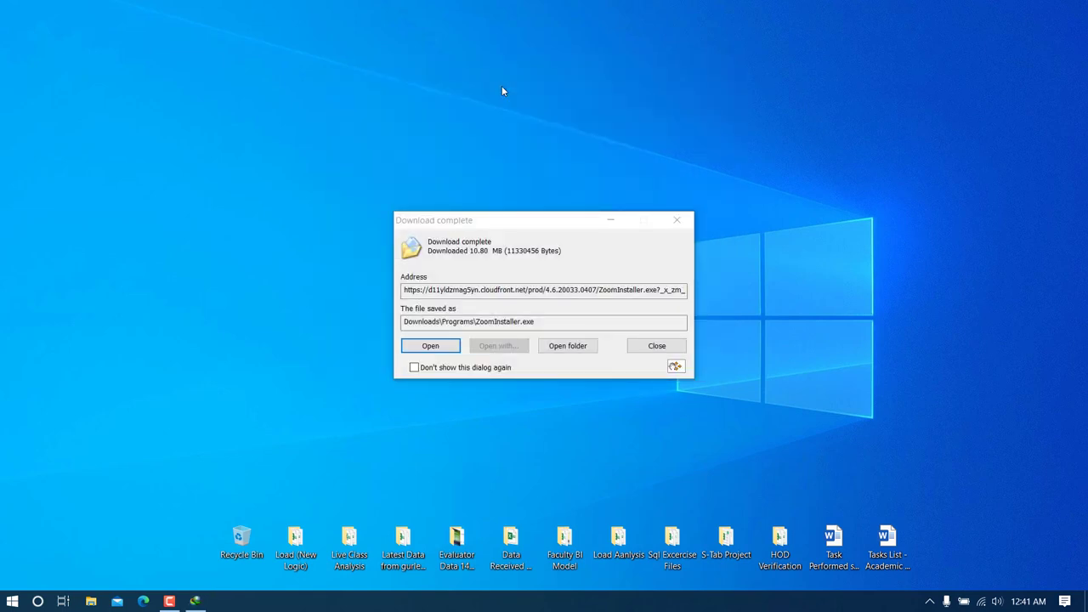
Step: Run the downloaded ZoomInstaller.exe until the Zoom Cloud Meetings 4.6.10 window appears
{"action": "left_click", "coordinate": [434, 346]}
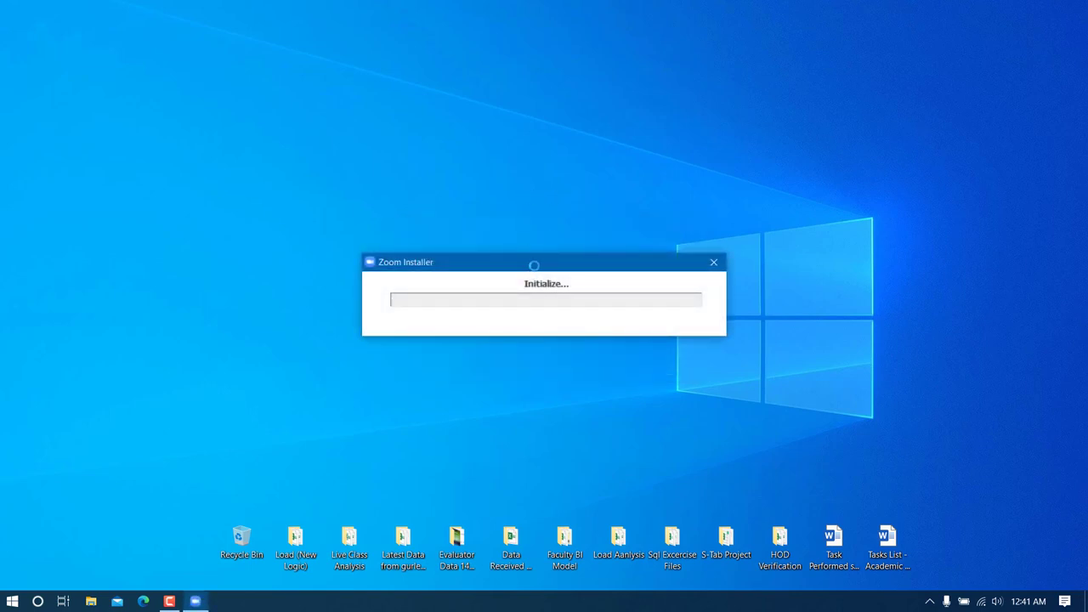
{"action": "mouse_move", "coordinate": [516, 212]}
{"action": "left_mouse_down"}
{"action": "mouse_move", "coordinate": [519, 191]}
{"action": "mouse_move", "coordinate": [531, 218]}
{"action": "left_mouse_up"}
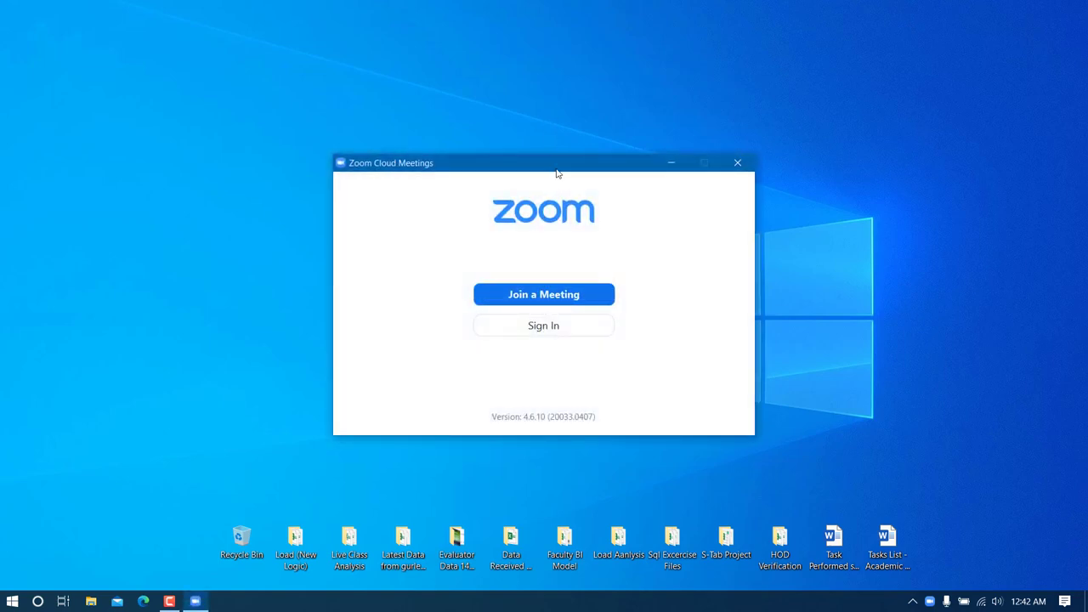
{"action": "left_click_drag", "start_coordinate": [573, 166], "coordinate": [528, 134]}
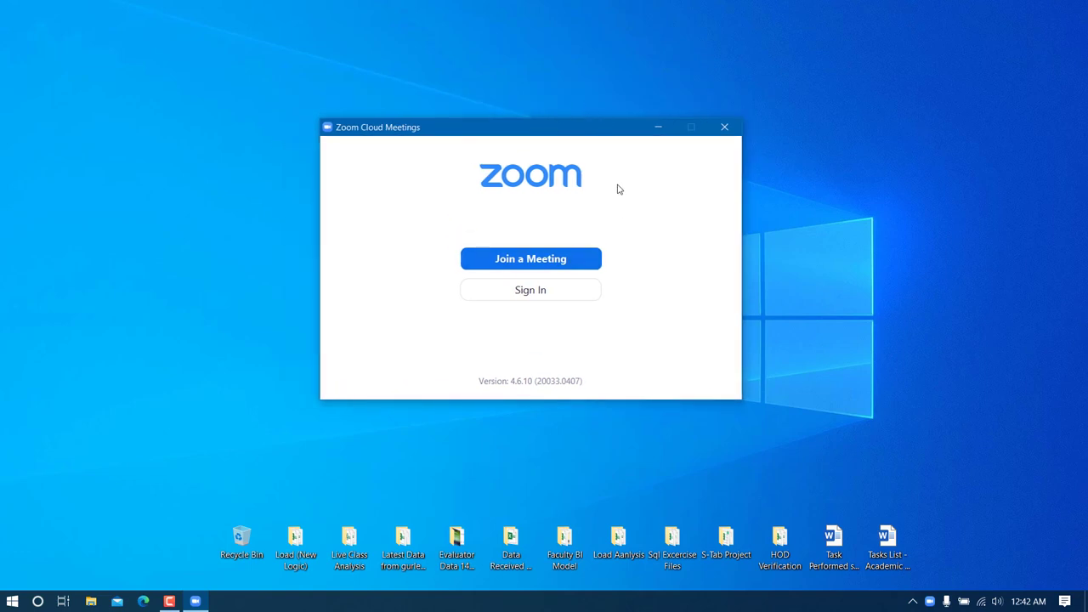
Step: Close Zoom and relaunch it from a Start menu search for 'zoom'
{"action": "left_click", "coordinate": [724, 127]}
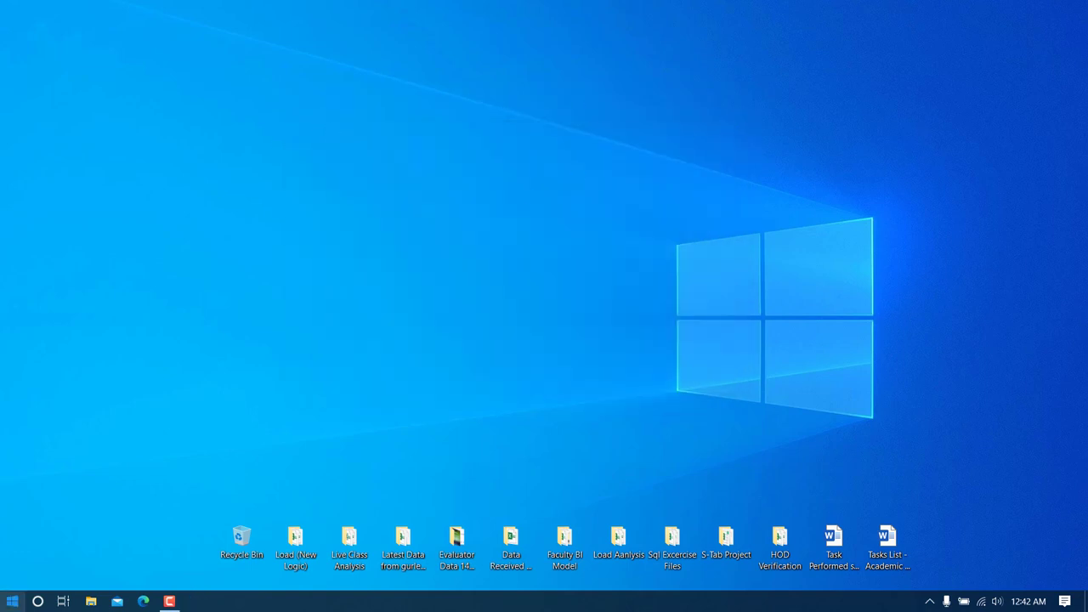
{"action": "left_click", "coordinate": [12, 600]}
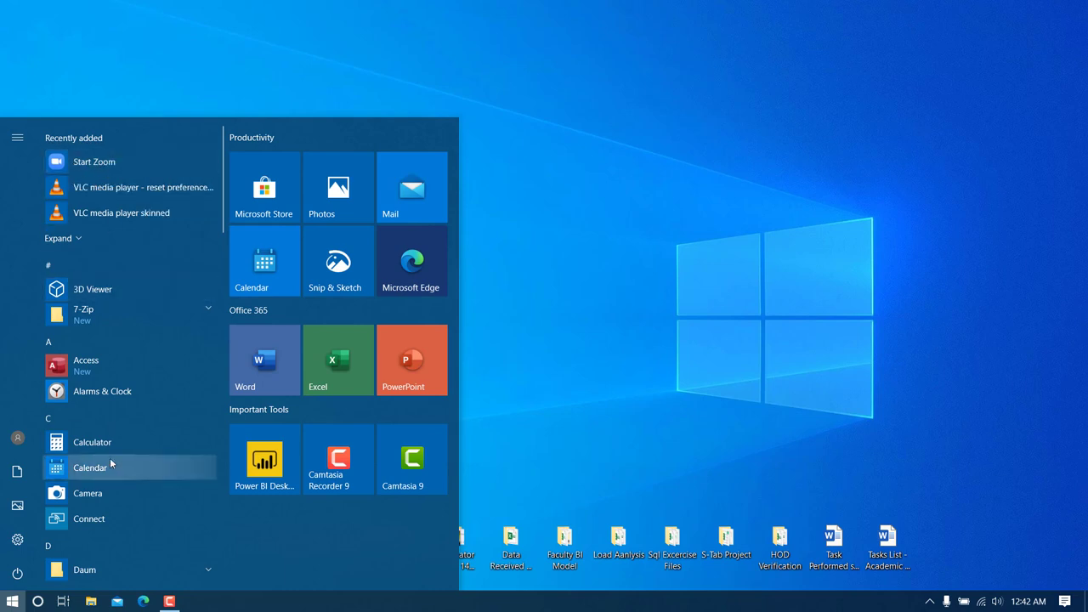
{"action": "type", "text": "zoom"}
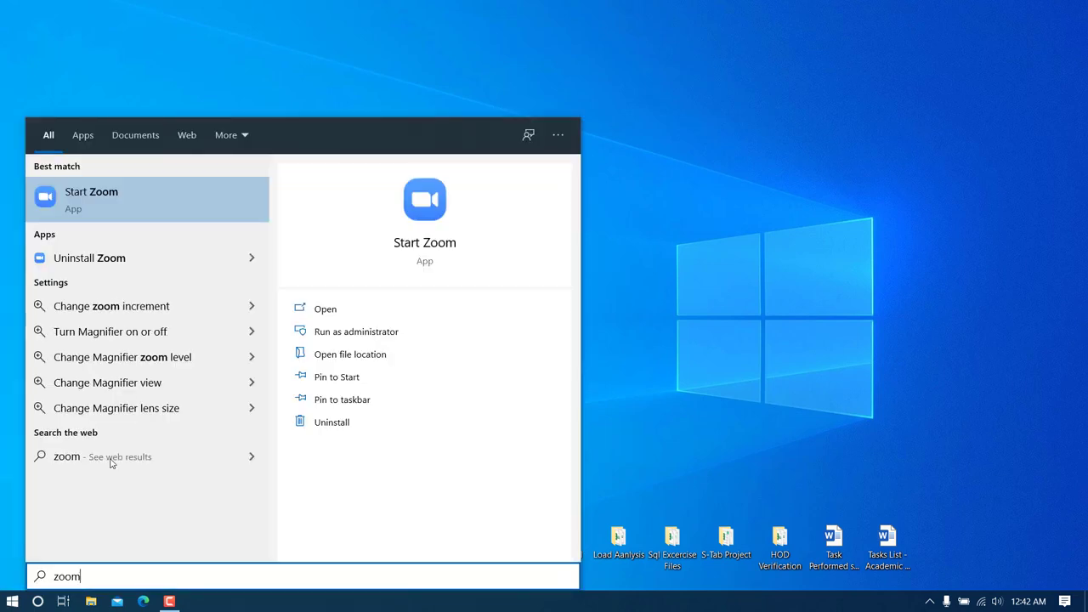
{"action": "left_click", "coordinate": [111, 197]}
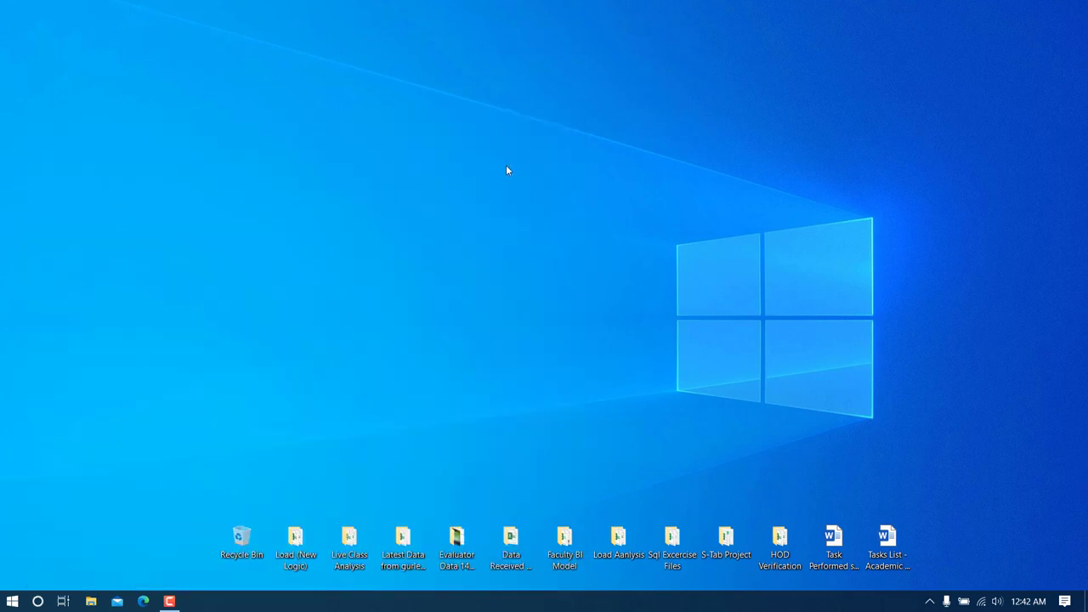
{"action": "left_click_drag", "start_coordinate": [575, 165], "coordinate": [549, 116]}
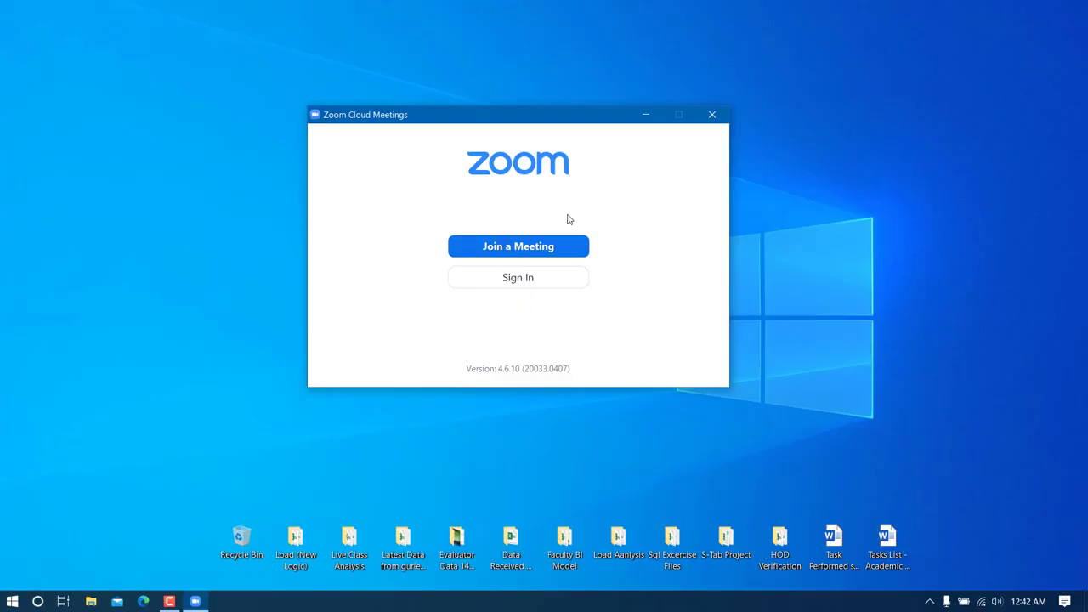
Step: Choose Sign In with Google from the Zoom start window
{"action": "left_click_drag", "start_coordinate": [547, 118], "coordinate": [549, 89]}
{"action": "left_click", "coordinate": [503, 255]}
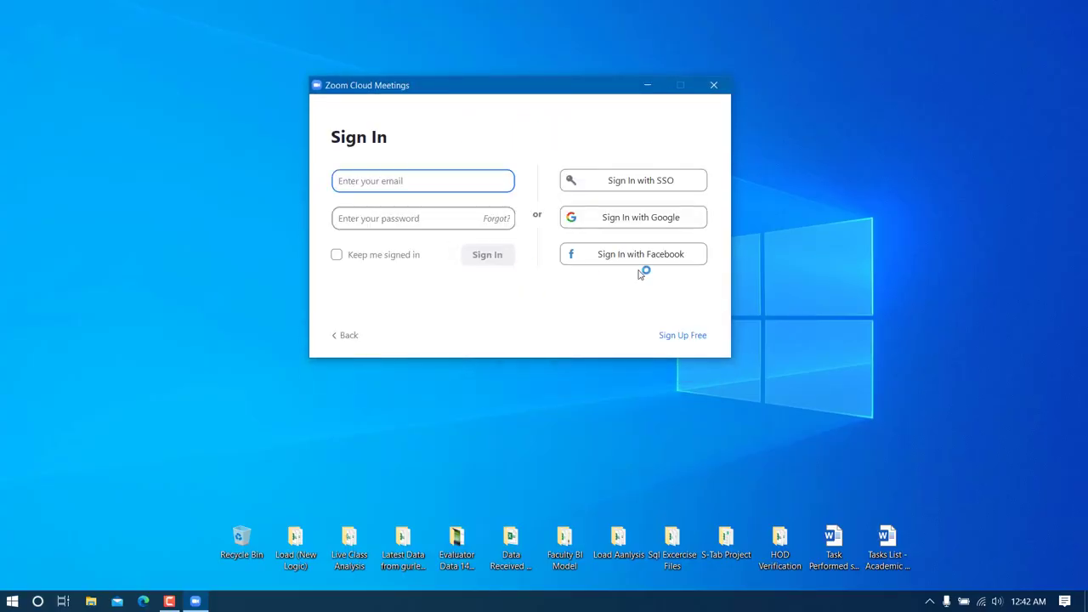
{"action": "left_click", "coordinate": [650, 223]}
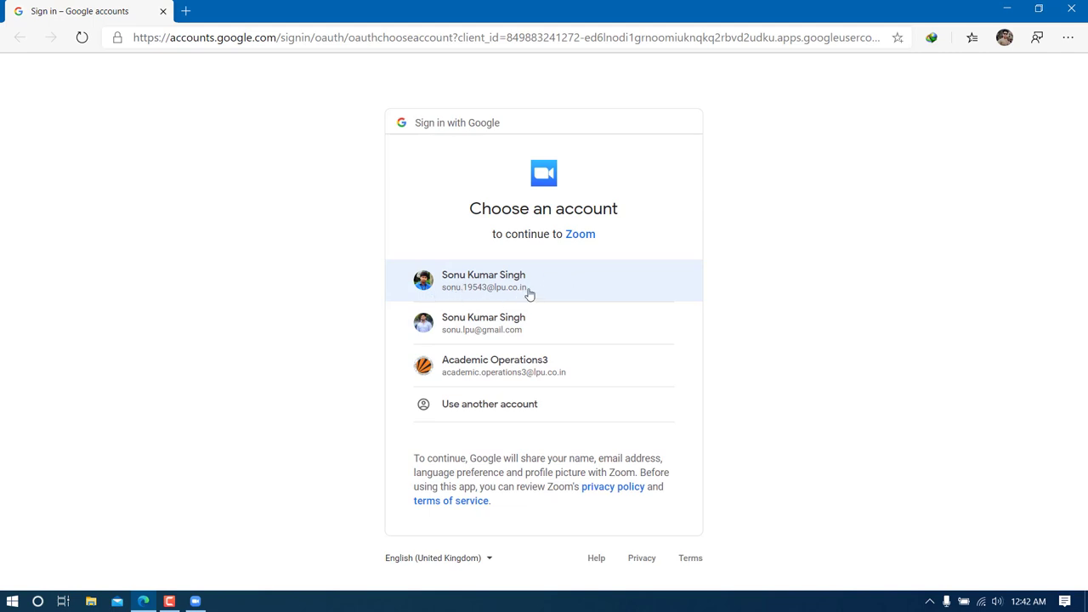
Step: Pick the first Google account in the account chooser to continue to Zoom
{"action": "left_click_drag", "start_coordinate": [539, 287], "coordinate": [331, 274]}
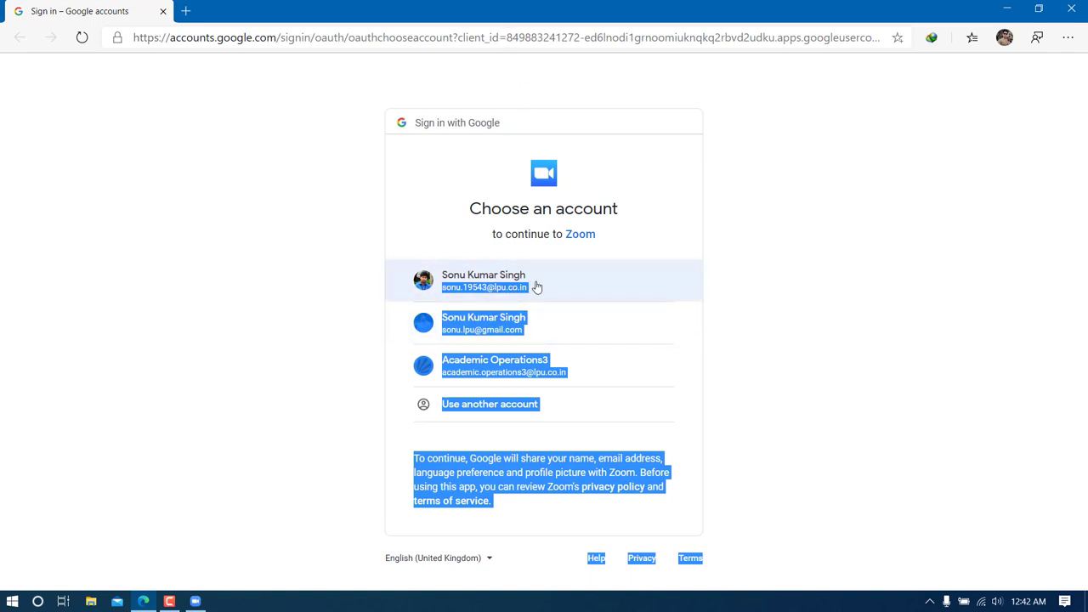
{"action": "left_click", "coordinate": [793, 255]}
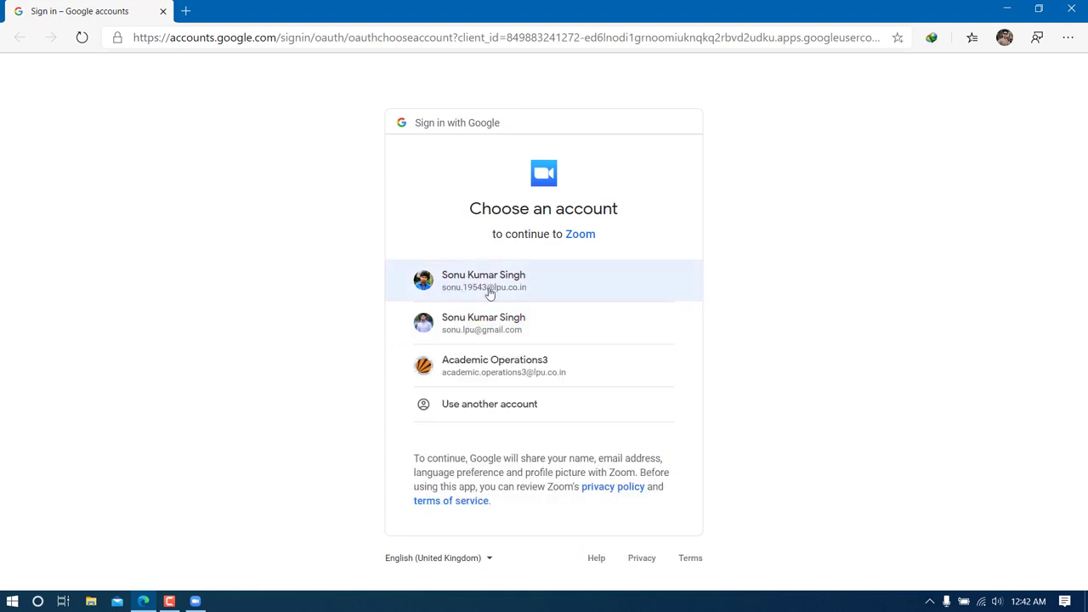
{"action": "left_click", "coordinate": [561, 293]}
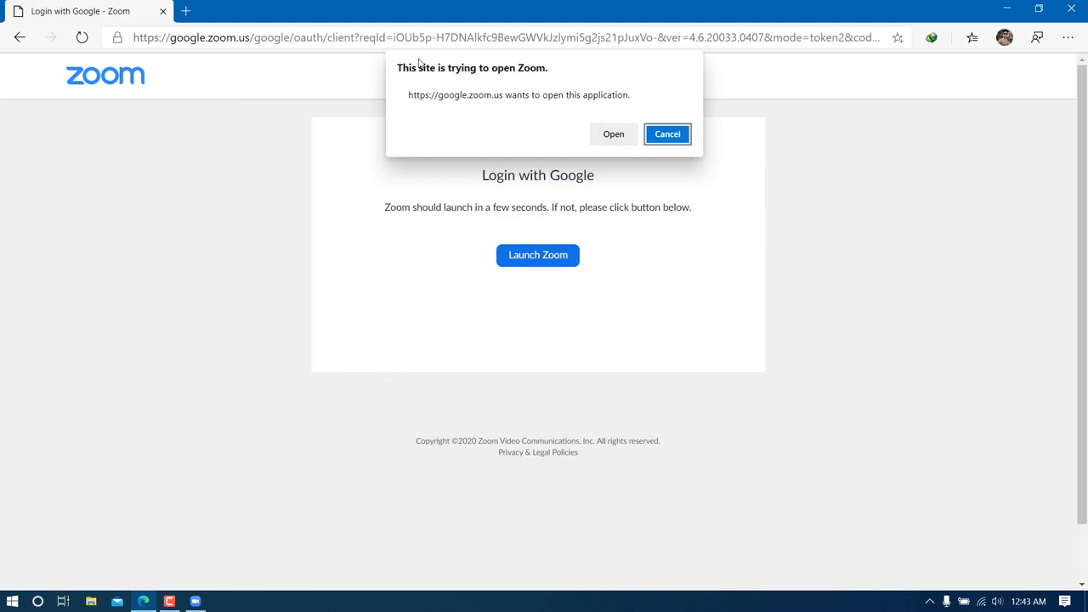
Step: Allow the site to open Zoom, then close Edge once Zoom is signed in
{"action": "left_click", "coordinate": [615, 138]}
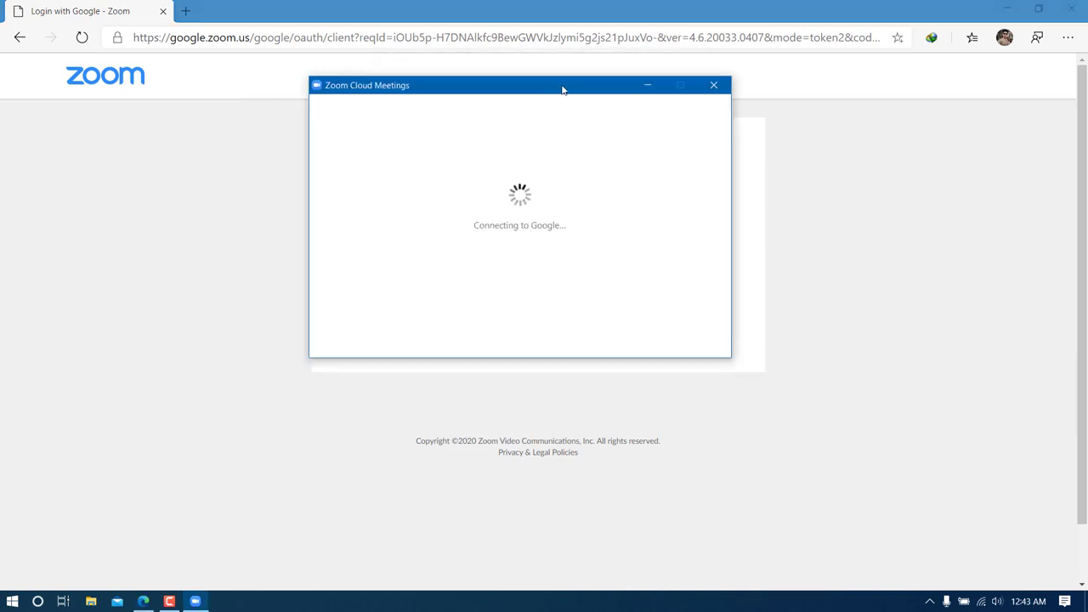
{"action": "left_click_drag", "start_coordinate": [563, 90], "coordinate": [558, 159]}
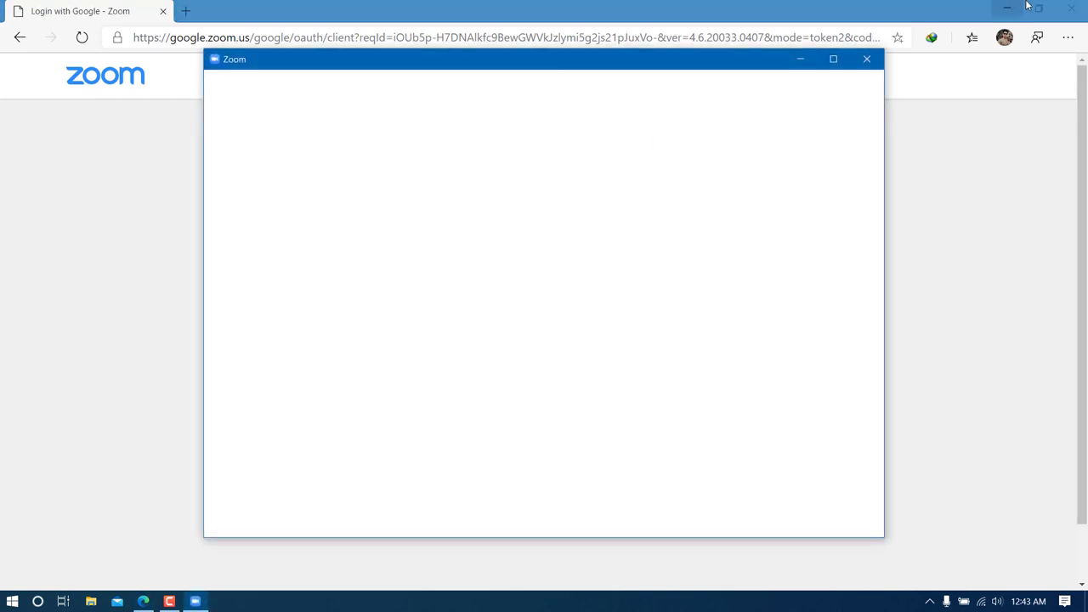
{"action": "left_click", "coordinate": [1071, 9]}
{"action": "left_click_drag", "start_coordinate": [672, 67], "coordinate": [671, 32]}
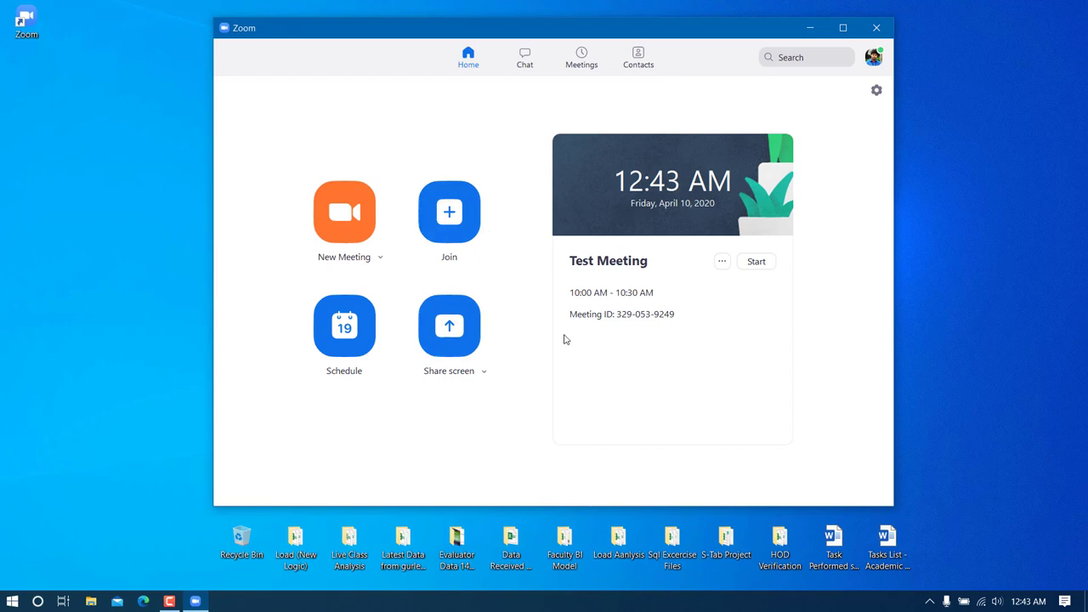
Step: Delete the 10:00 AM Test Meeting from the Zoom Home screen, confirming with Yes
{"action": "left_click", "coordinate": [724, 263]}
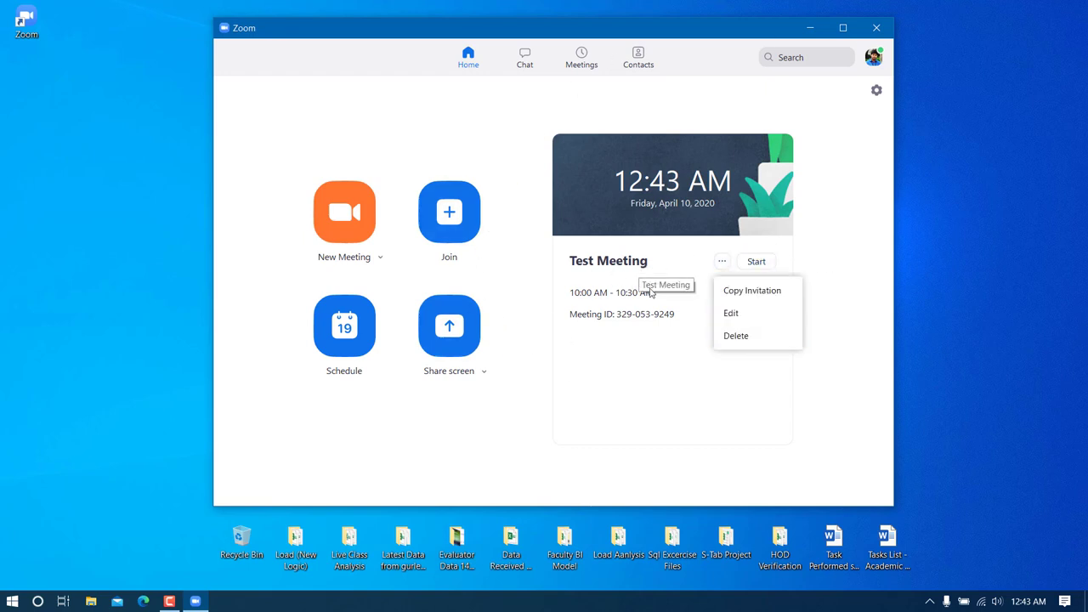
{"action": "left_click", "coordinate": [736, 336]}
{"action": "left_click", "coordinate": [605, 341]}
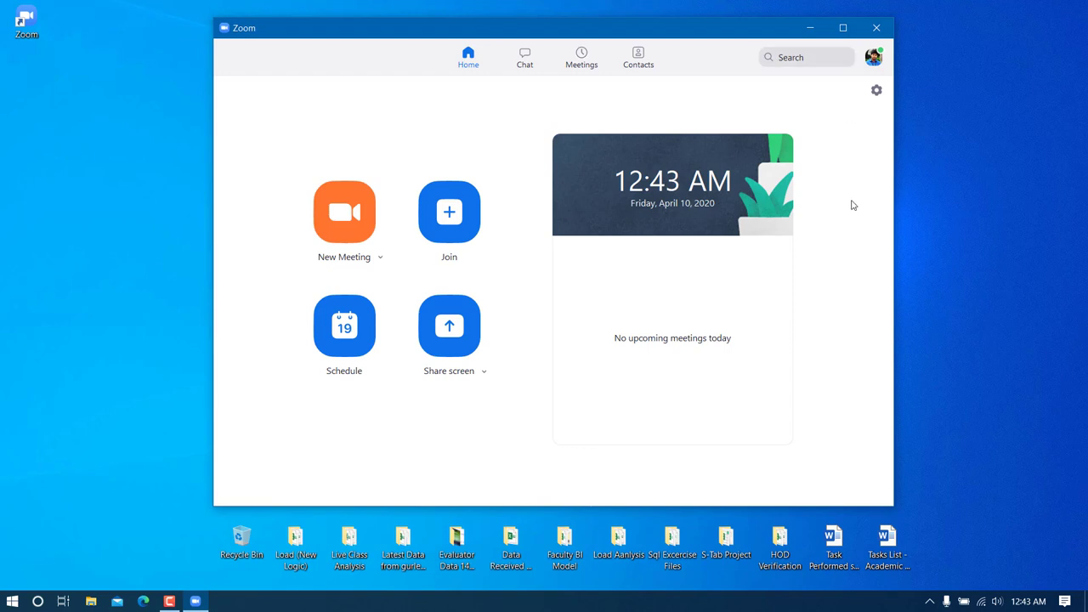
{"action": "left_click_drag", "start_coordinate": [651, 36], "coordinate": [614, 33]}
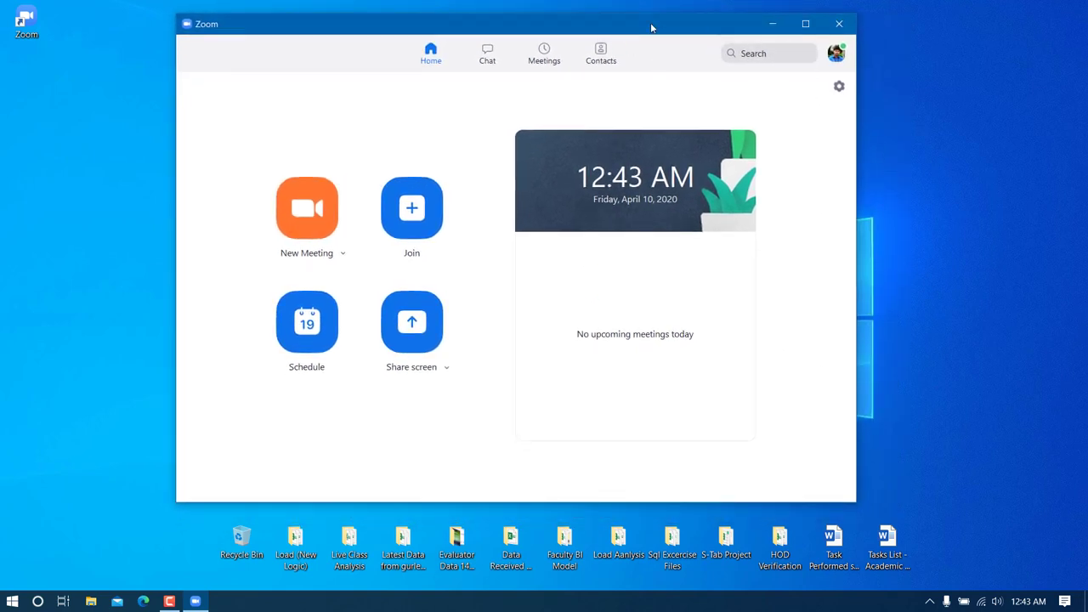
{"action": "left_click_drag", "start_coordinate": [651, 28], "coordinate": [652, 38]}
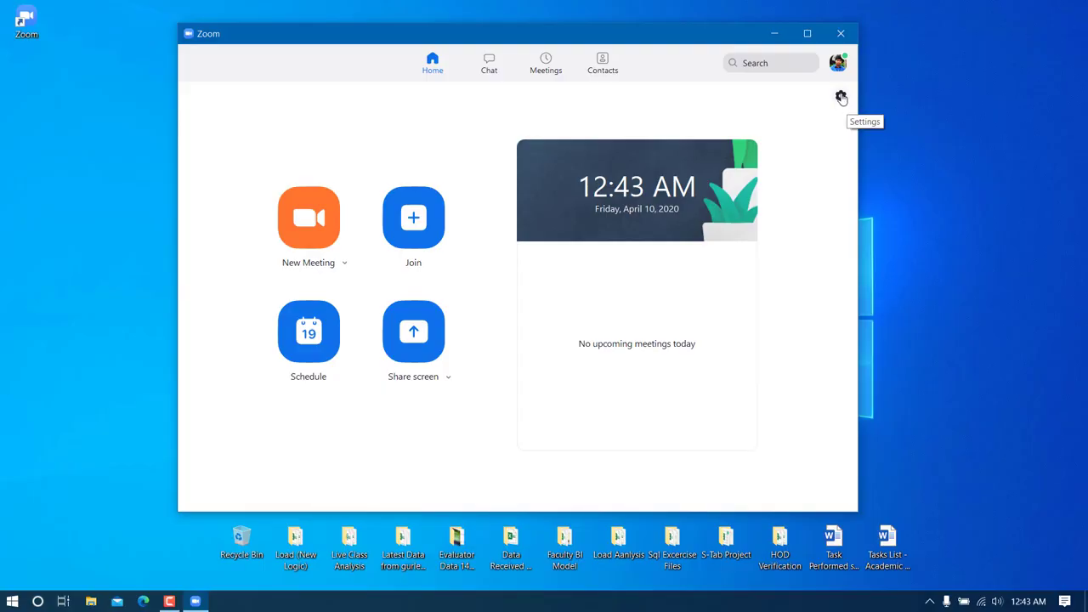
Step: Open Zoom Settings > Audio and run, then stop, a speaker test
{"action": "left_click", "coordinate": [840, 97]}
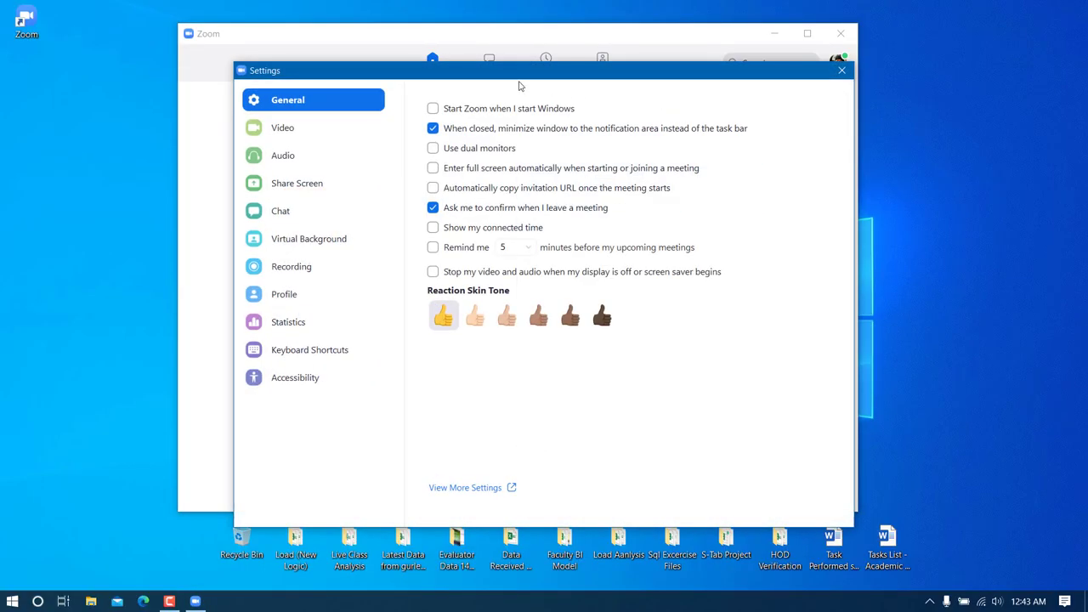
{"action": "left_click_drag", "start_coordinate": [507, 77], "coordinate": [500, 66]}
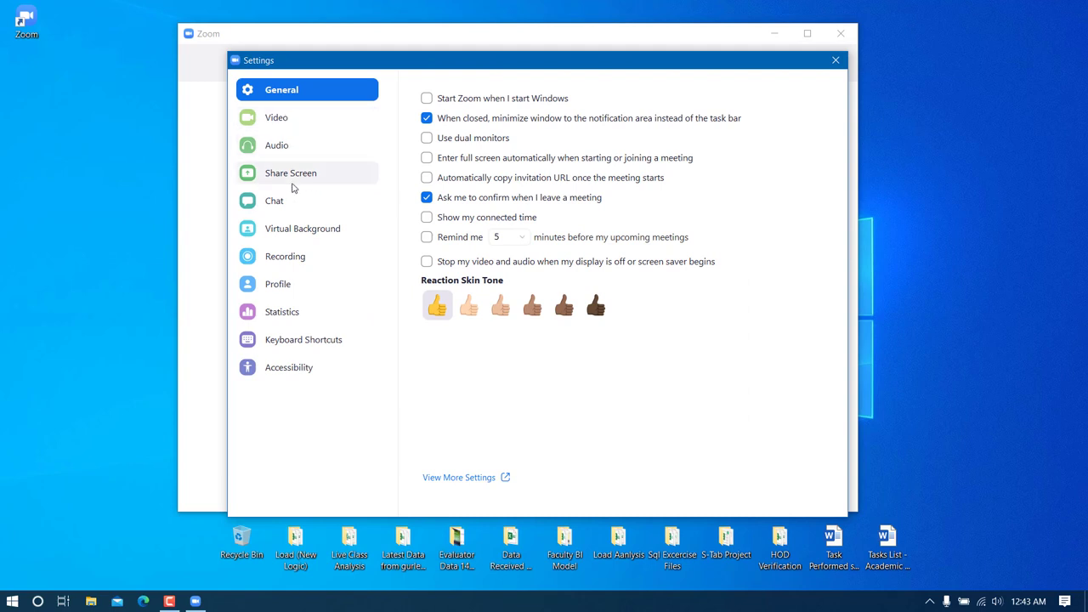
{"action": "left_click", "coordinate": [286, 148]}
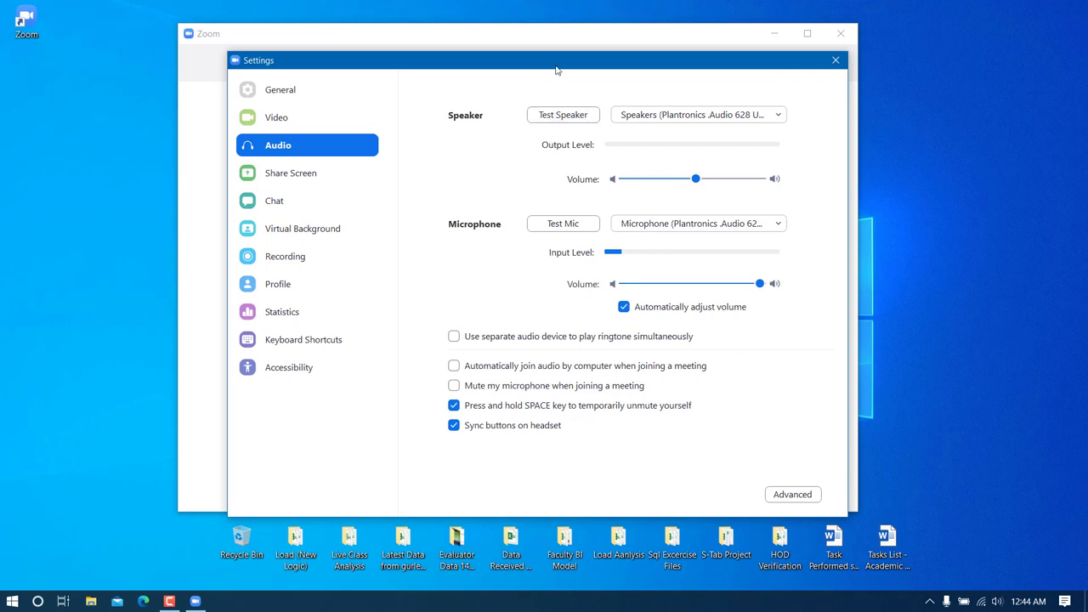
{"action": "left_click_drag", "start_coordinate": [557, 62], "coordinate": [564, 67]}
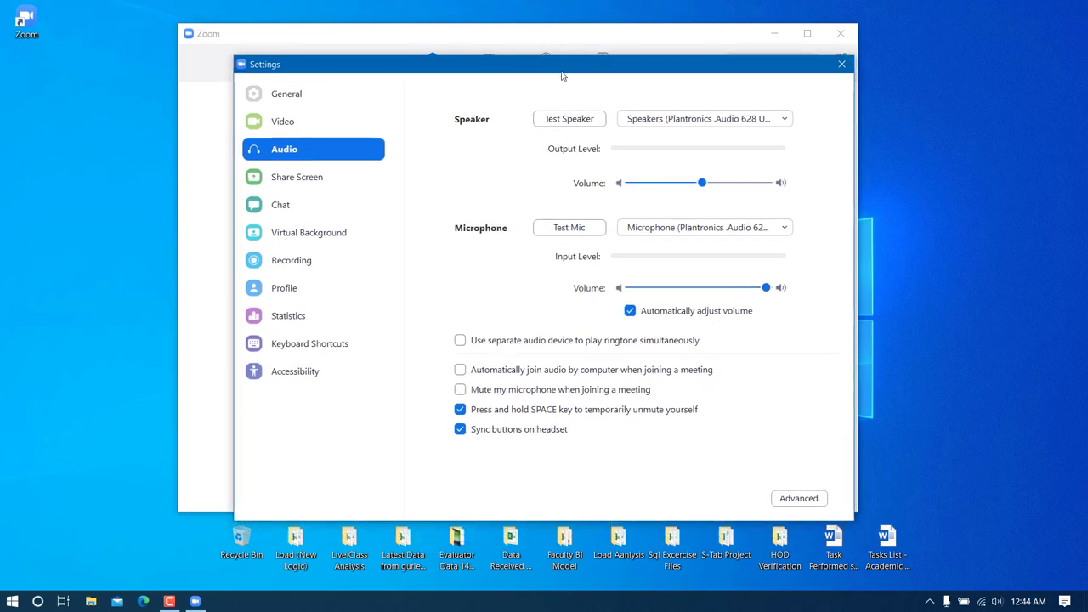
{"action": "left_click", "coordinate": [577, 123]}
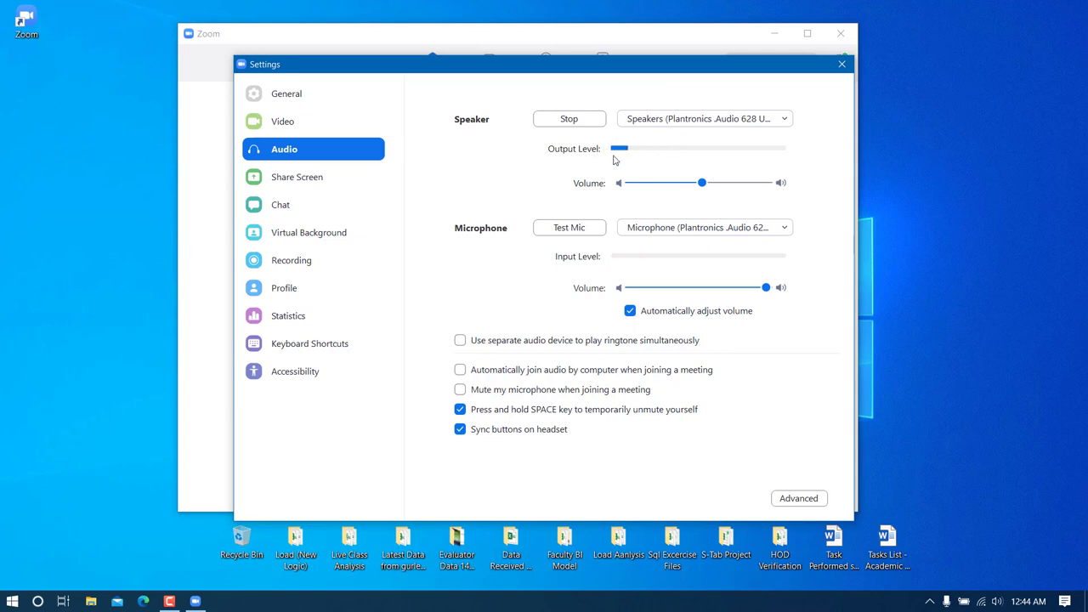
{"action": "left_click", "coordinate": [591, 124]}
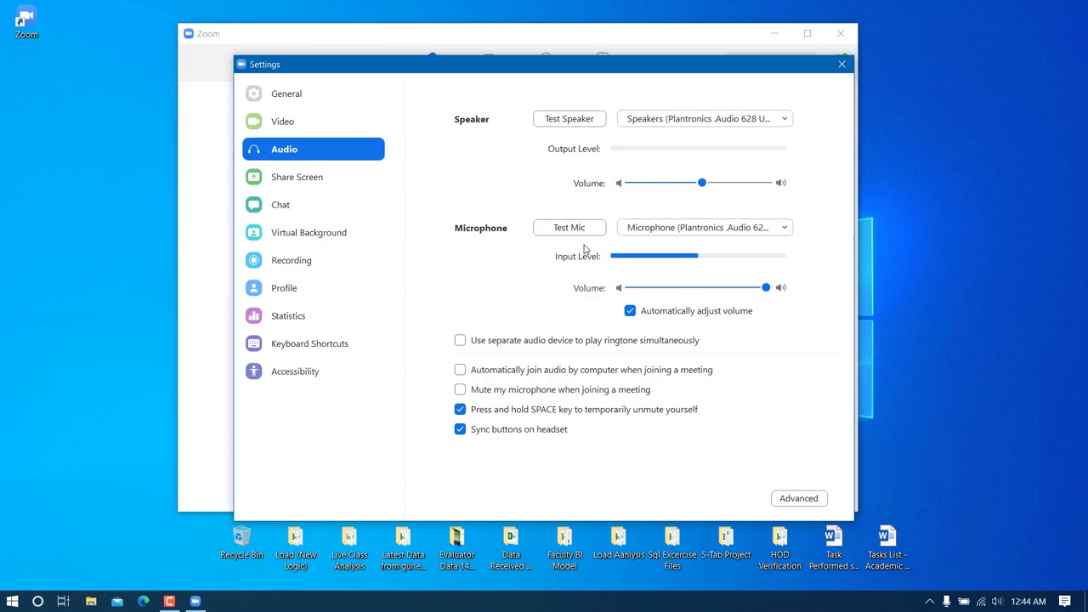
{"action": "left_click", "coordinate": [706, 228]}
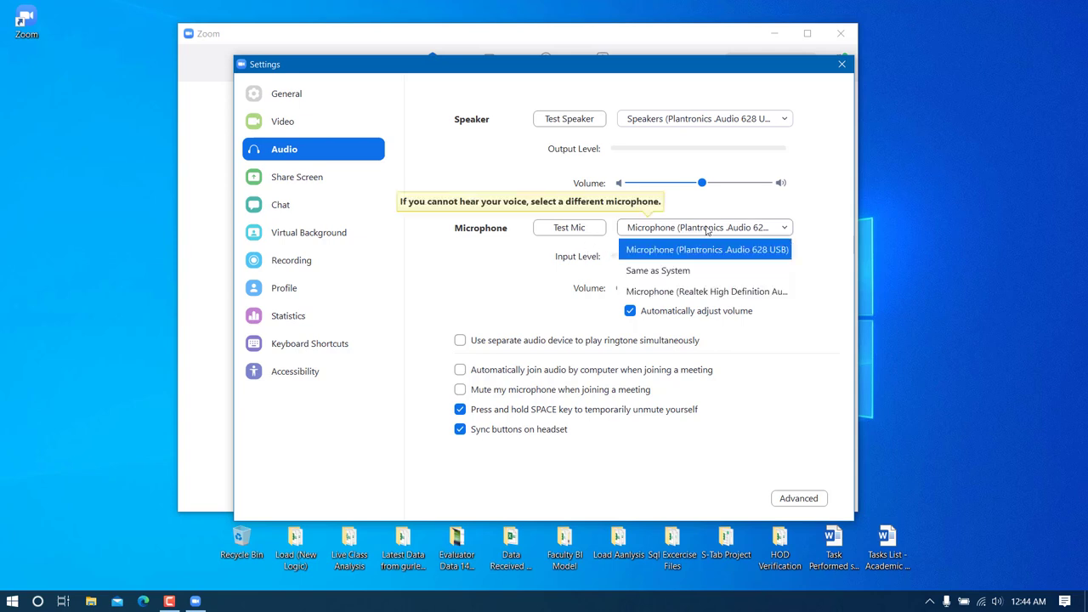
{"action": "left_click", "coordinate": [773, 229]}
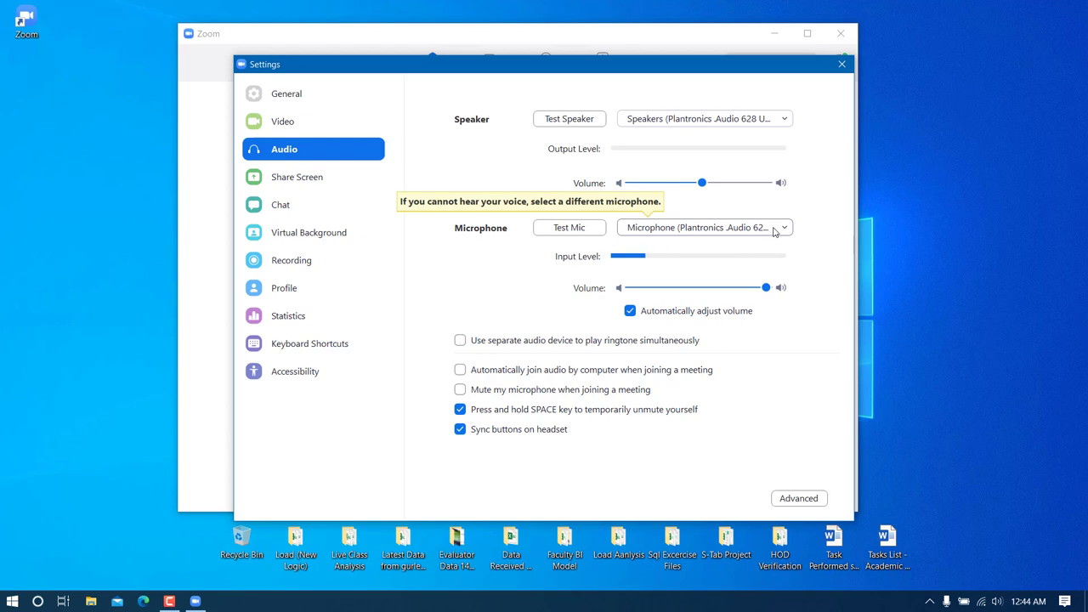
{"action": "left_click", "coordinate": [774, 229]}
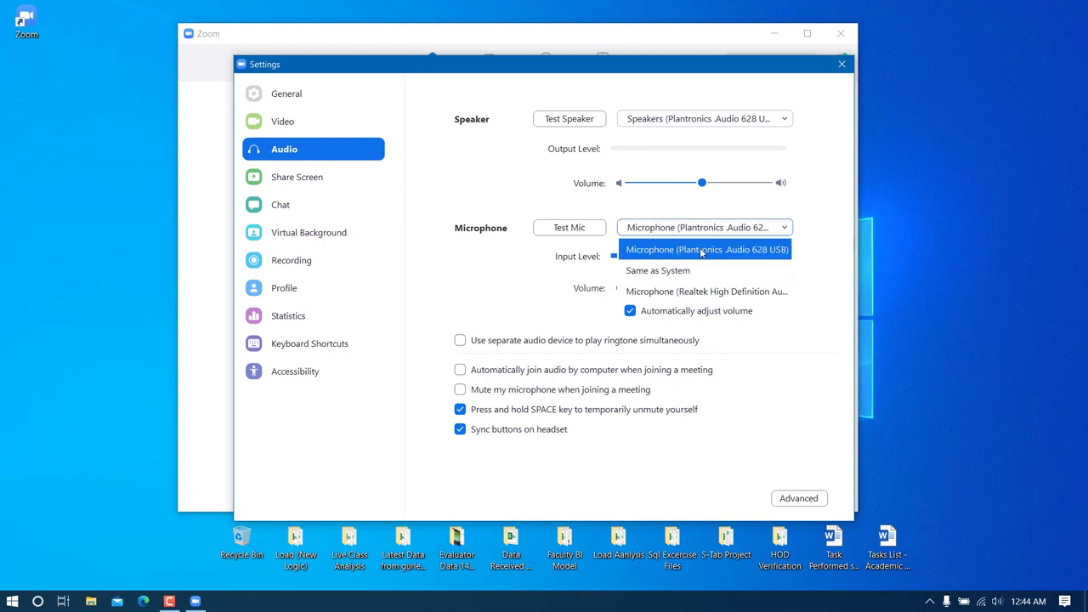
{"action": "left_click", "coordinate": [818, 222]}
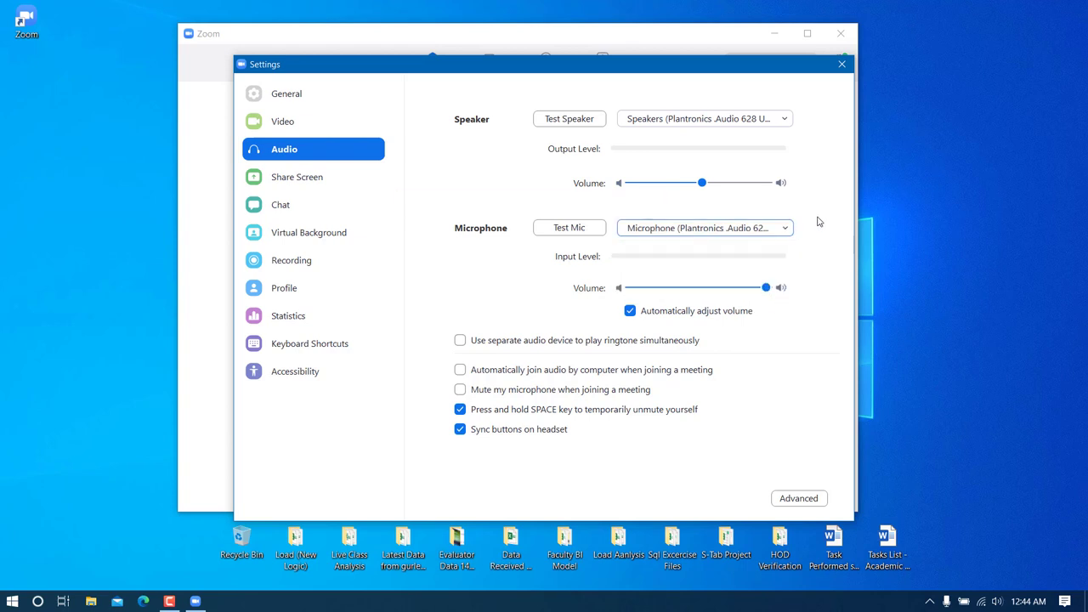
{"action": "left_click", "coordinate": [729, 231]}
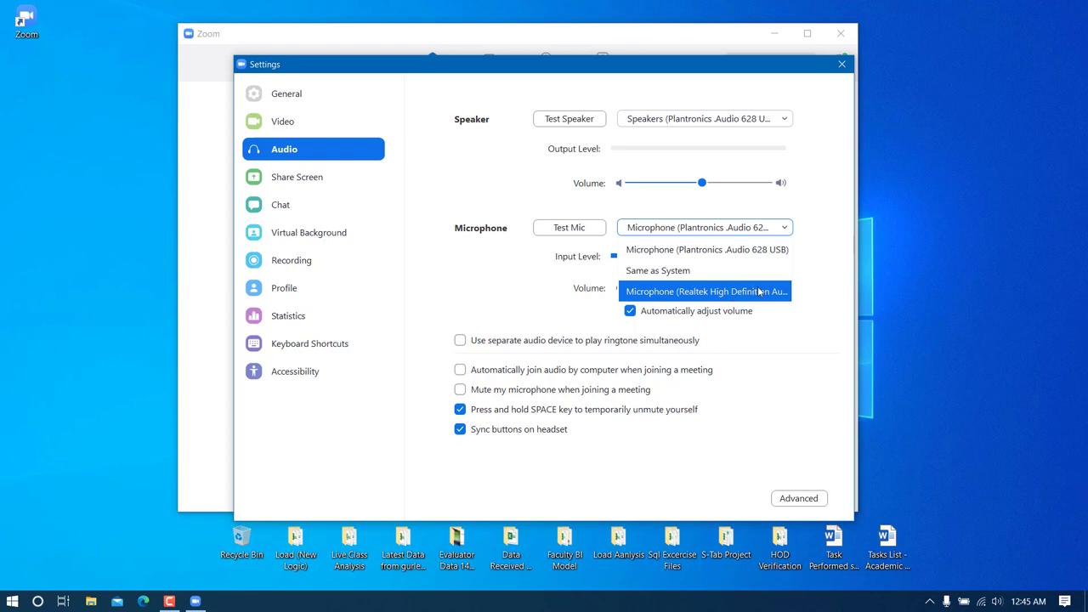
{"action": "left_click", "coordinate": [802, 276]}
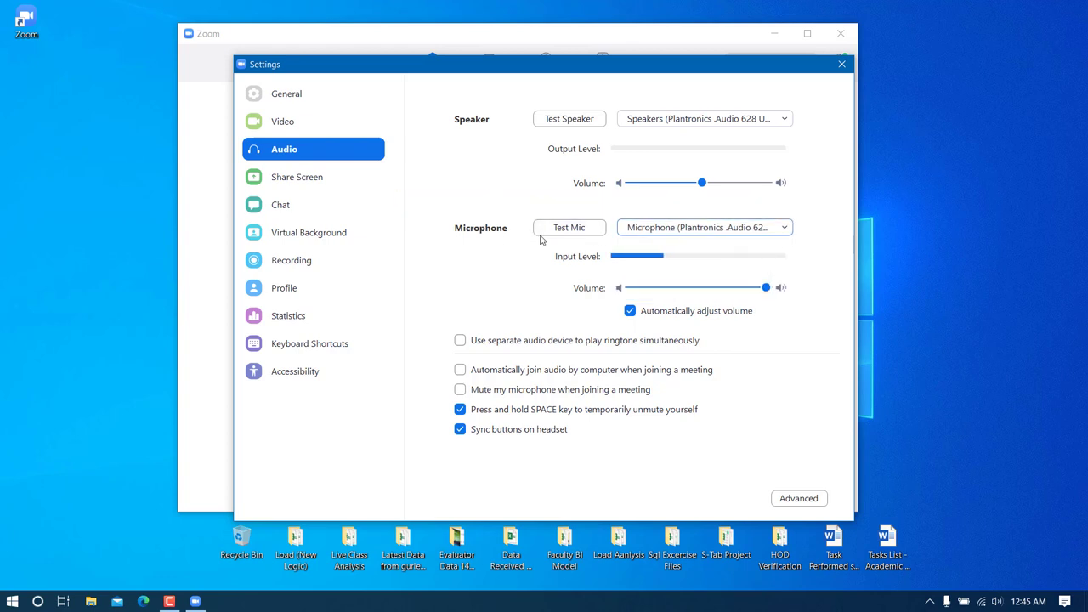
{"action": "left_click", "coordinate": [740, 229]}
{"action": "left_click", "coordinate": [839, 240]}
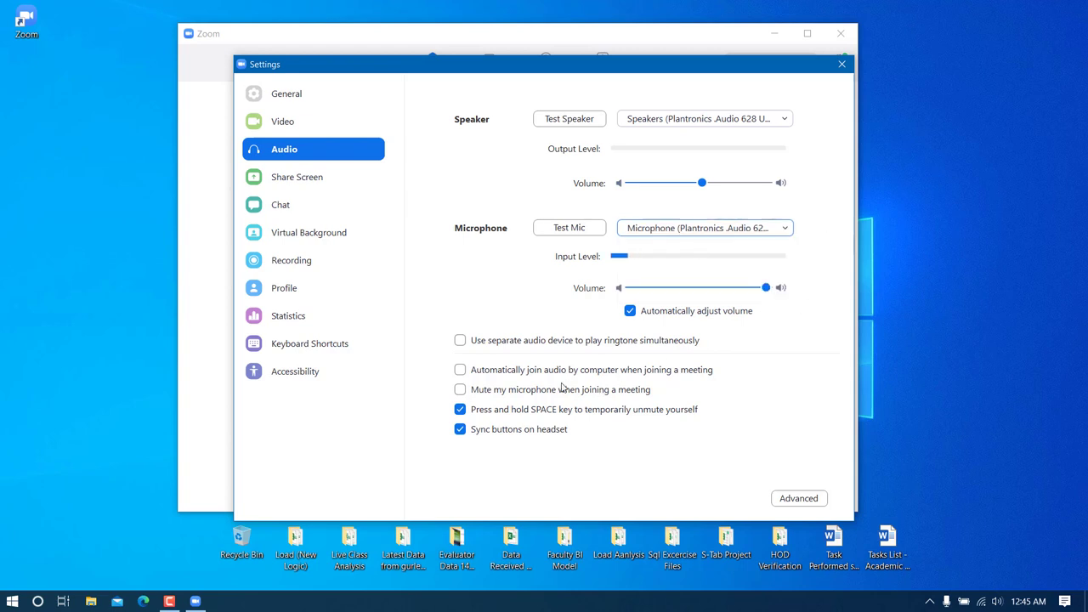
Step: From Recording settings, create a new Desktop folder named 'Zoom Meeting Recordings'
{"action": "left_click", "coordinate": [284, 263]}
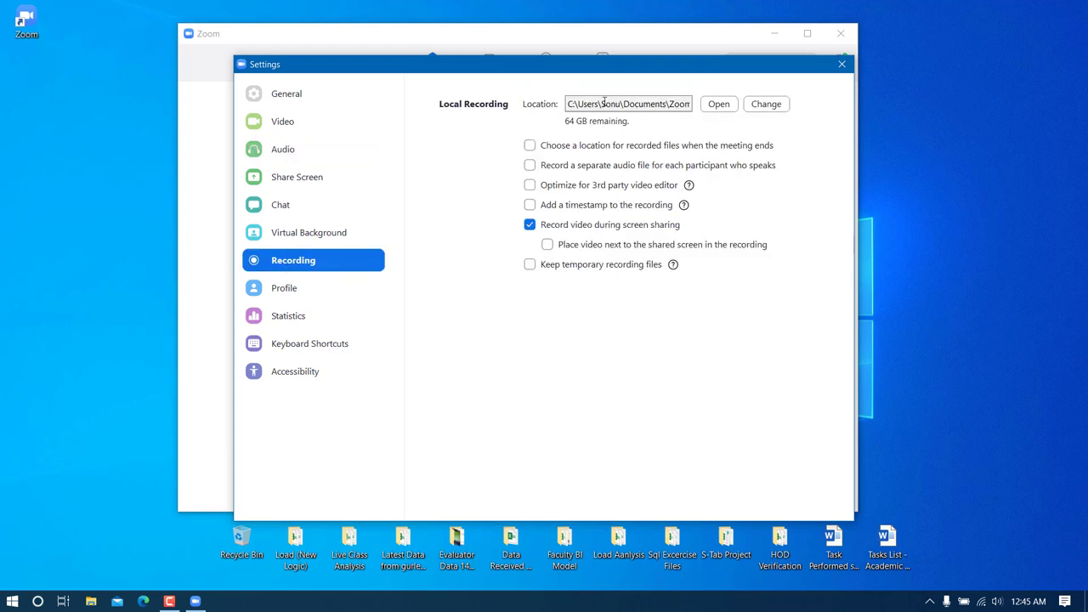
{"action": "mouse_move", "coordinate": [678, 65]}
{"action": "left_mouse_down"}
{"action": "mouse_move", "coordinate": [651, 93]}
{"action": "mouse_move", "coordinate": [651, 39]}
{"action": "mouse_move", "coordinate": [674, 44]}
{"action": "left_mouse_up"}
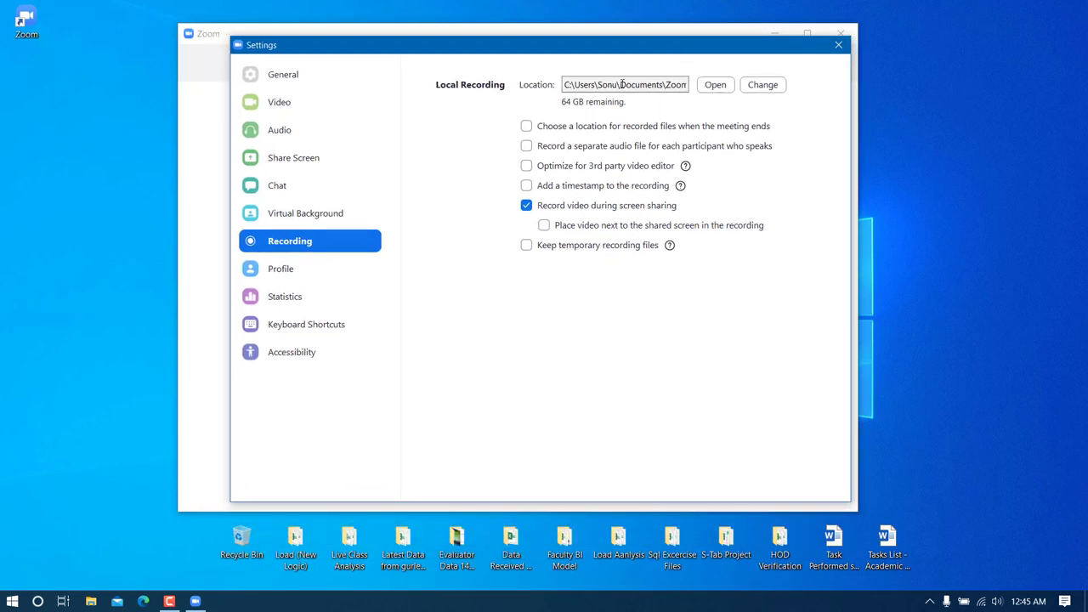
{"action": "left_click", "coordinate": [659, 85]}
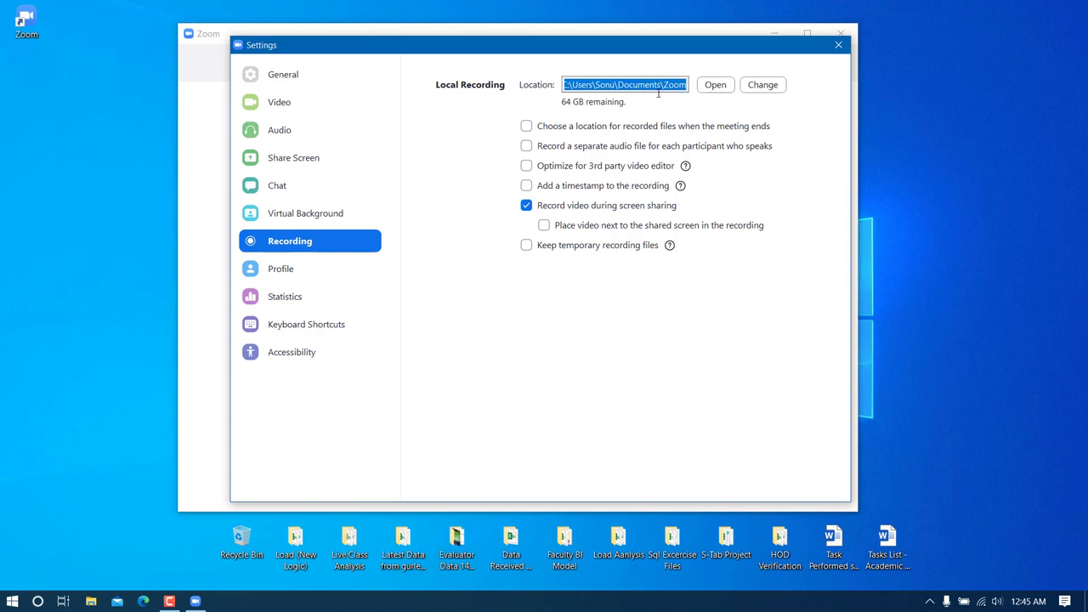
{"action": "left_click", "coordinate": [750, 85]}
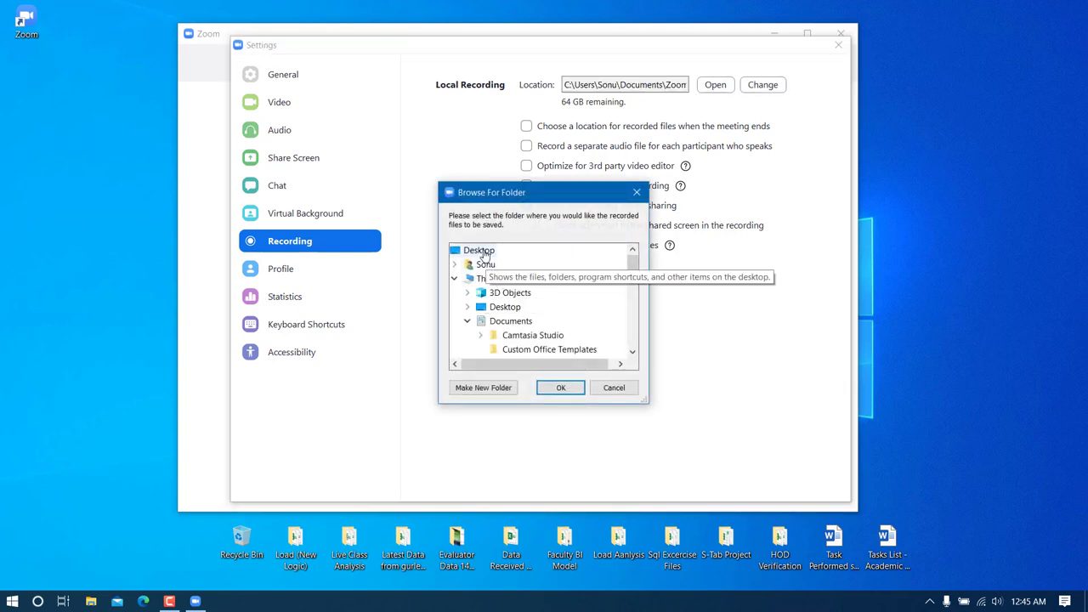
{"action": "left_click", "coordinate": [472, 389]}
{"action": "type", "text": "Zoom Me"}
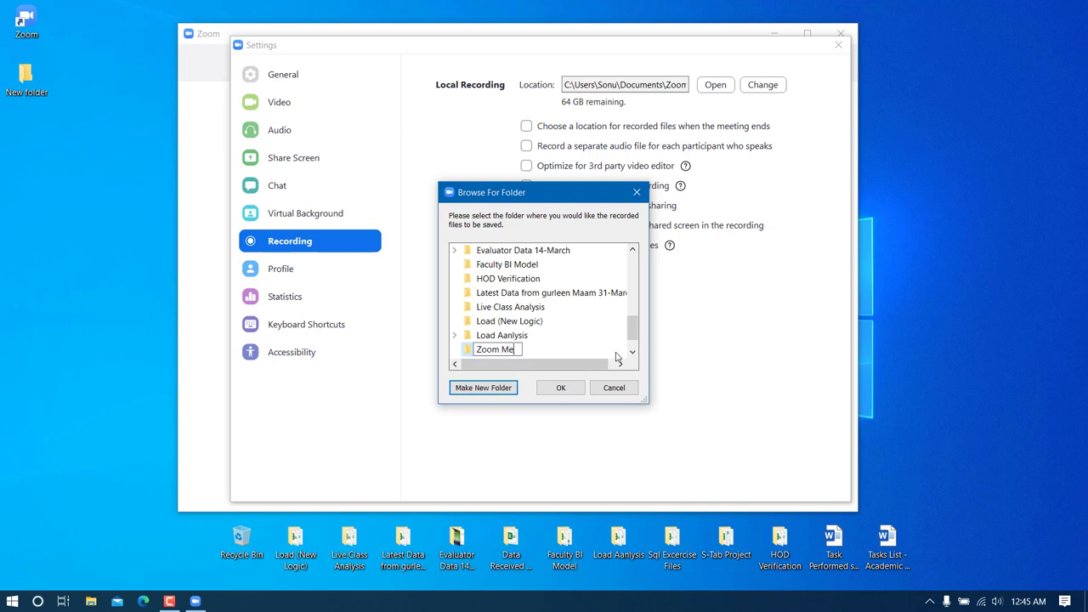
{"action": "type", "text": "eting Recordings"}
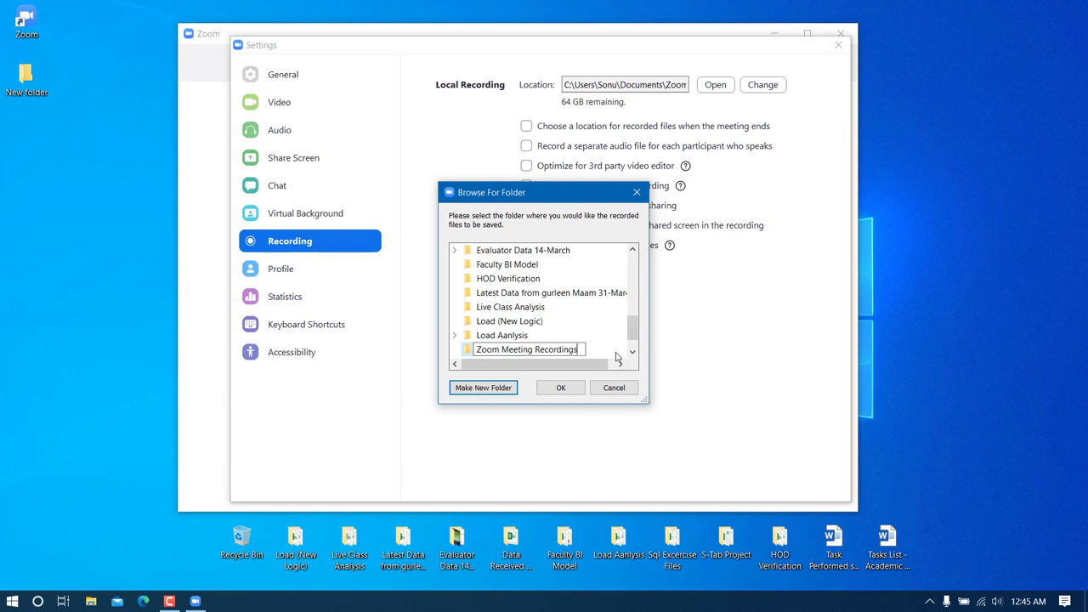
{"action": "left_click", "coordinate": [560, 388]}
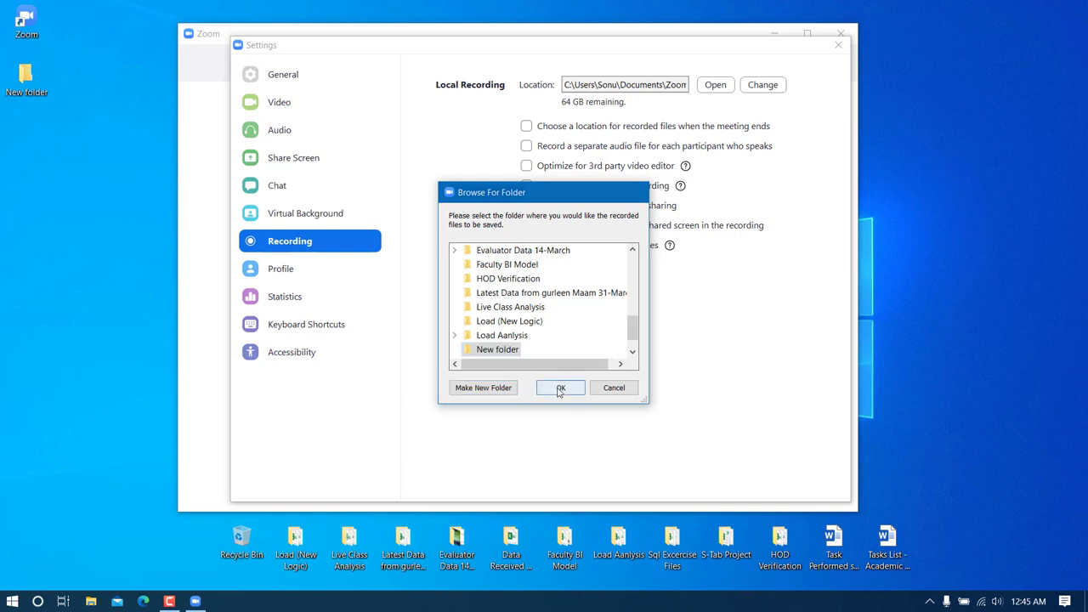
Step: Select the Zoom Meeting Recordings folder as the local recording location
{"action": "left_click", "coordinate": [762, 85]}
{"action": "scroll", "coordinate": [487, 340], "scroll_direction": "down", "scroll_amount": 5}
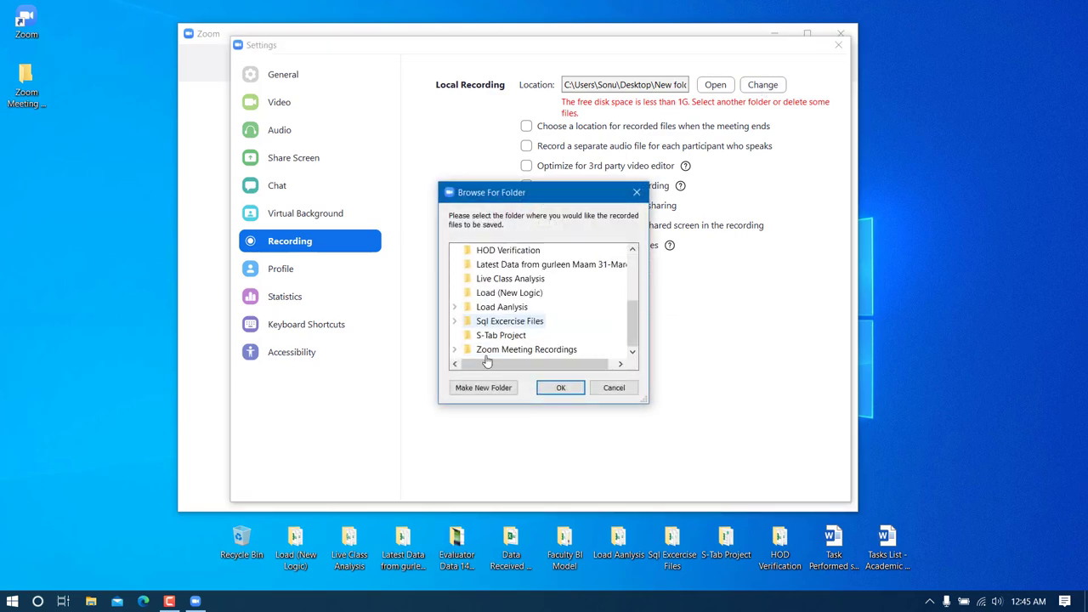
{"action": "left_click", "coordinate": [526, 350]}
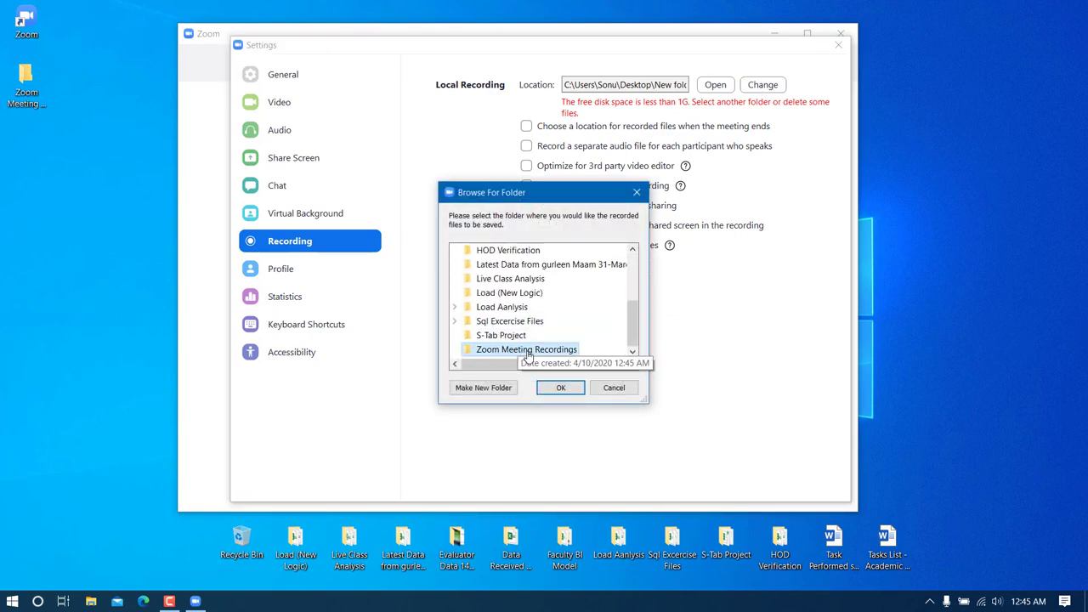
{"action": "left_click", "coordinate": [560, 388]}
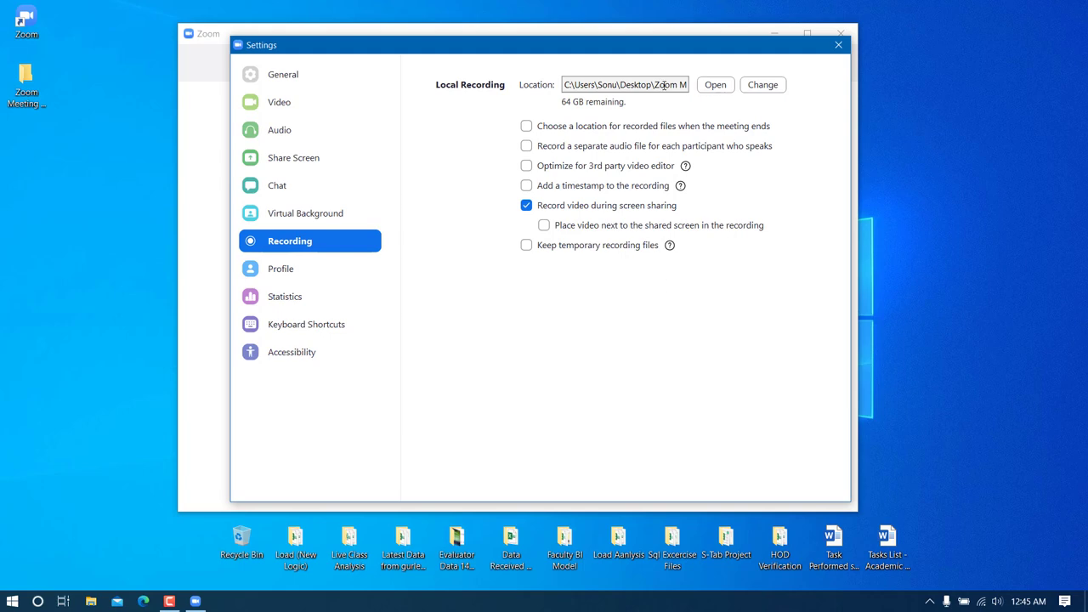
{"action": "left_click", "coordinate": [32, 97]}
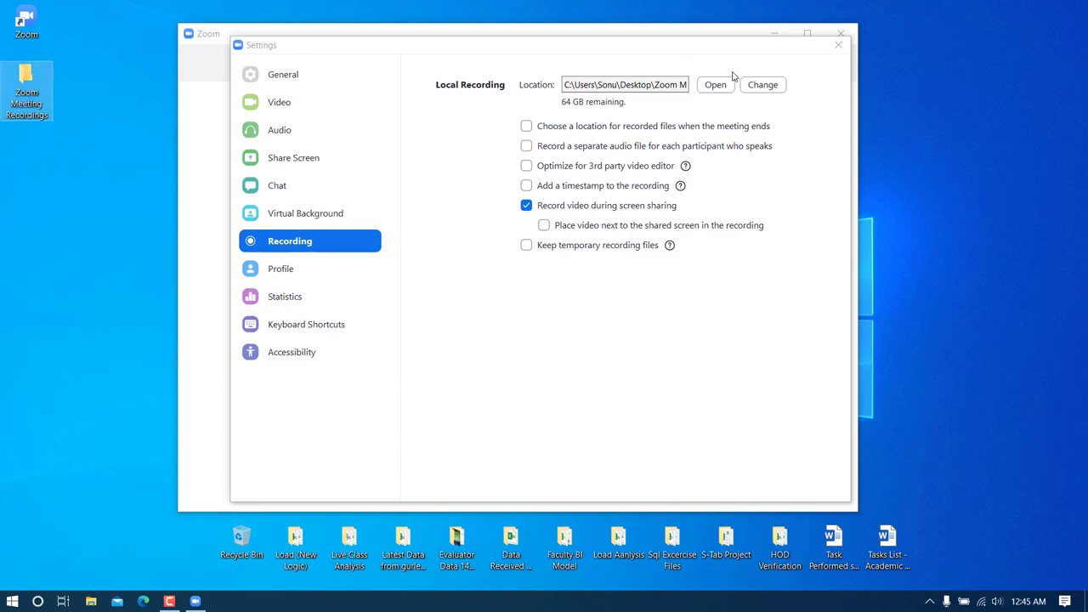
{"action": "left_click_drag", "start_coordinate": [718, 46], "coordinate": [692, 40]}
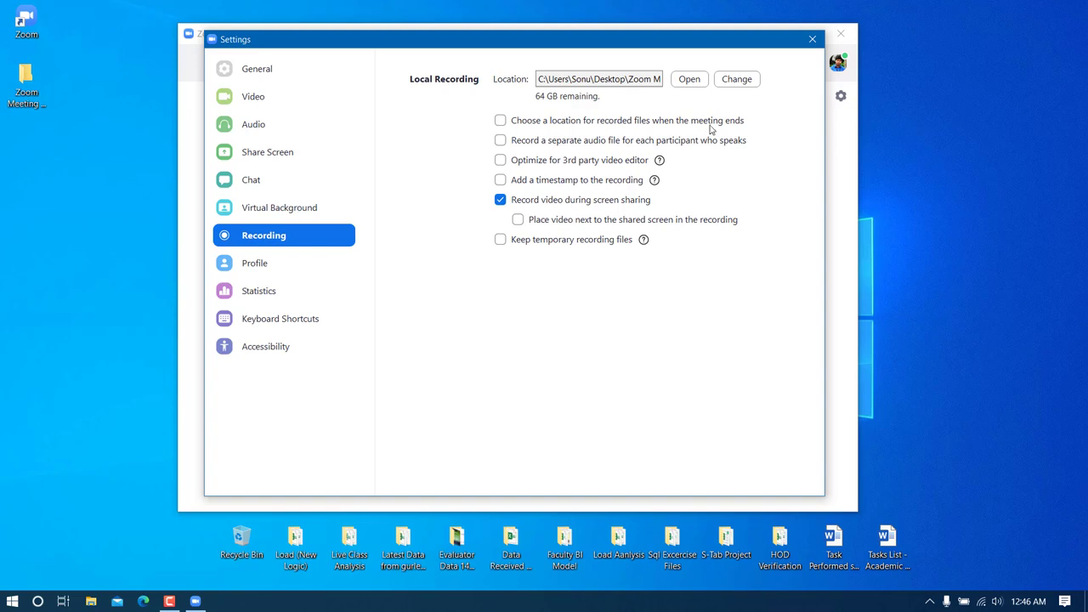
{"action": "mouse_move", "coordinate": [724, 42]}
{"action": "left_mouse_down"}
{"action": "mouse_move", "coordinate": [714, 44]}
{"action": "mouse_move", "coordinate": [717, 63]}
{"action": "mouse_move", "coordinate": [729, 59]}
{"action": "mouse_move", "coordinate": [688, 49]}
{"action": "mouse_move", "coordinate": [721, 62]}
{"action": "left_mouse_up"}
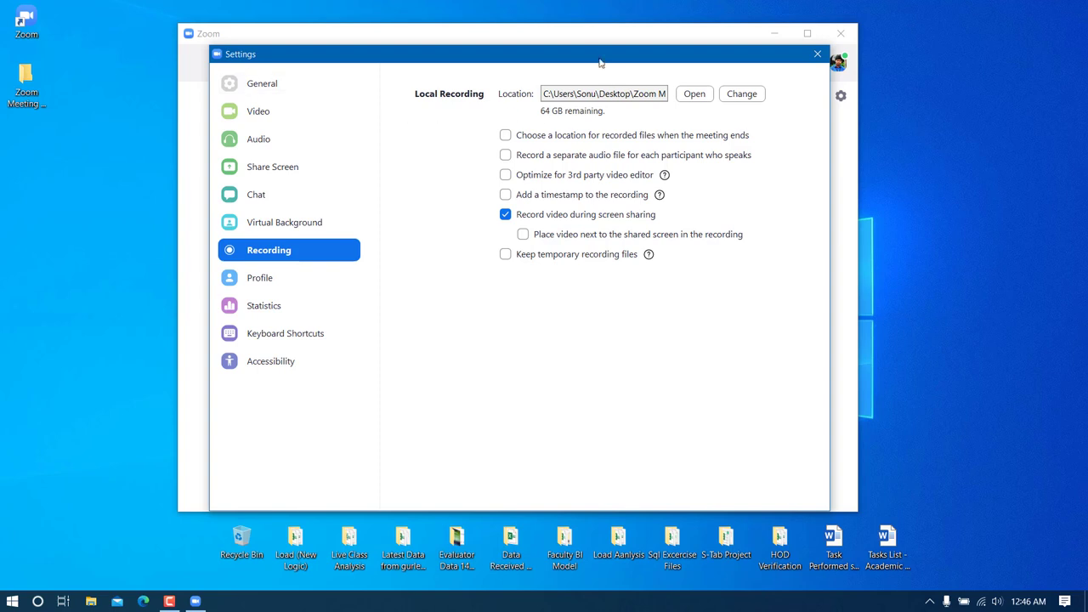
{"action": "left_click_drag", "start_coordinate": [590, 49], "coordinate": [582, 28]}
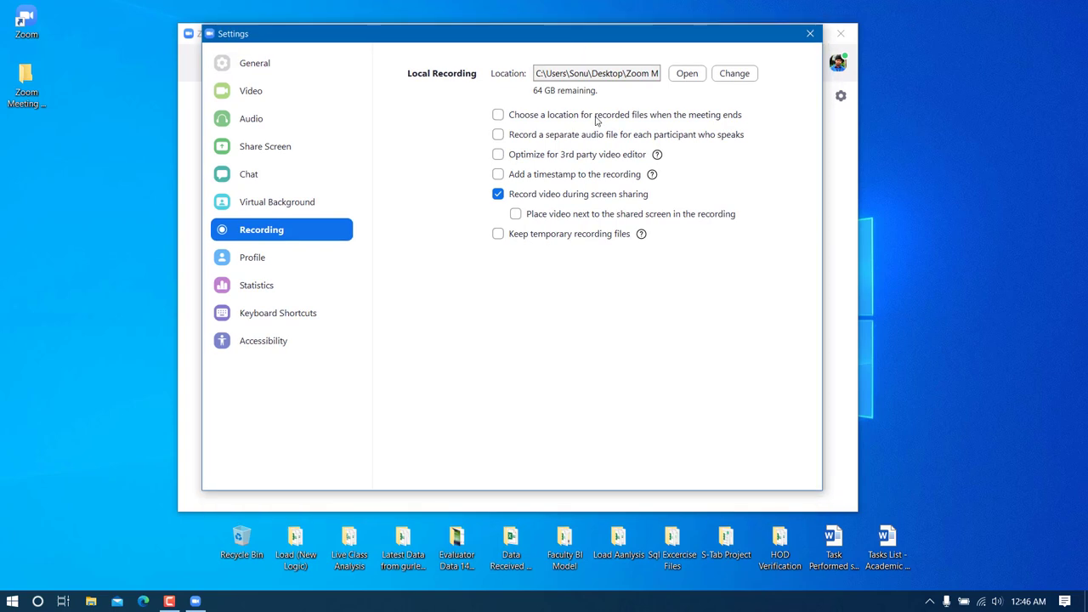
{"action": "left_click", "coordinate": [31, 100]}
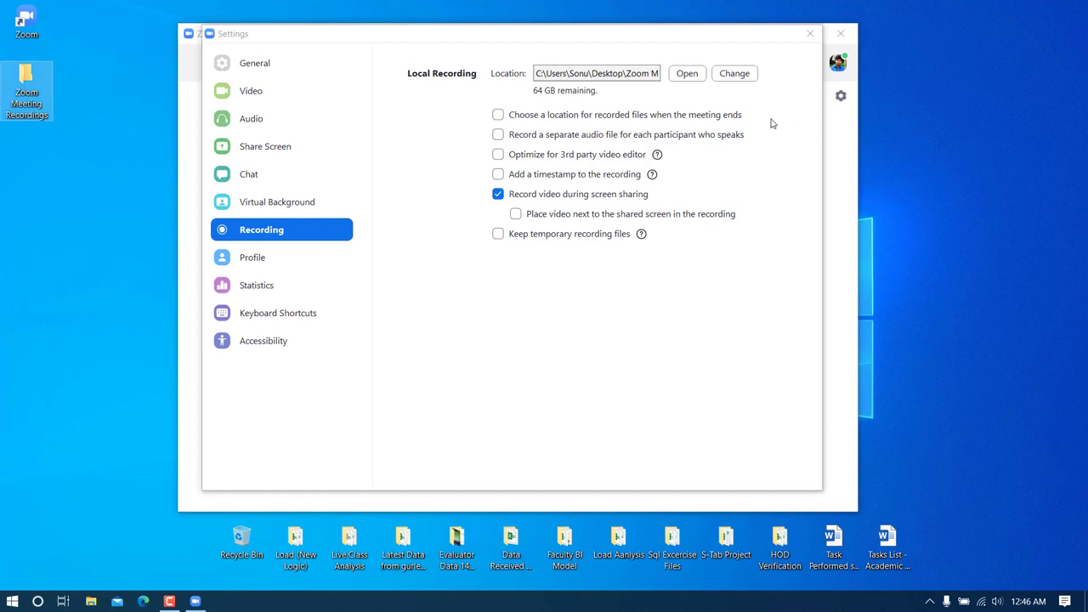
Step: Enable per-speaker audio files and recording timestamps, leaving 'Optimize for 3rd party video editor' unticked
{"action": "left_click", "coordinate": [499, 135]}
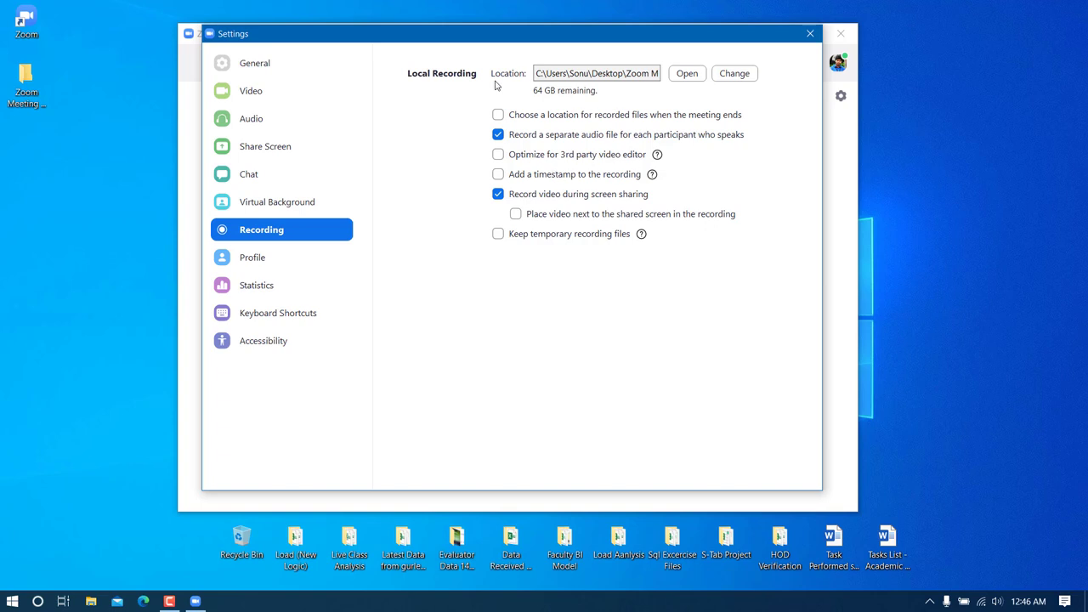
{"action": "left_click", "coordinate": [498, 158]}
{"action": "left_click", "coordinate": [499, 156]}
{"action": "left_click", "coordinate": [498, 175]}
{"action": "left_click_drag", "start_coordinate": [553, 46], "coordinate": [531, 68]}
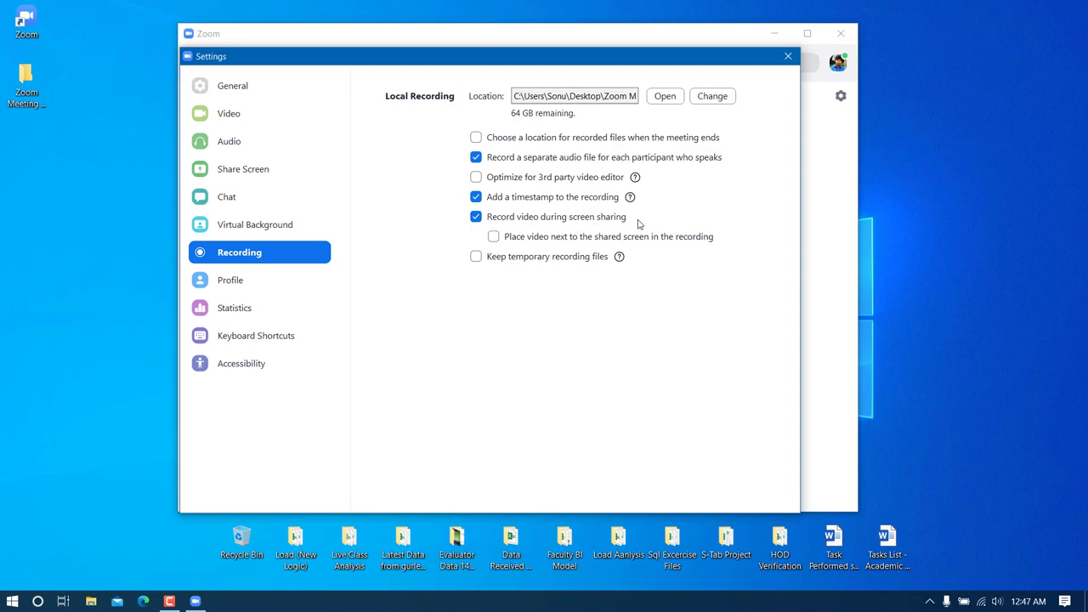
{"action": "left_click_drag", "start_coordinate": [558, 62], "coordinate": [589, 40]}
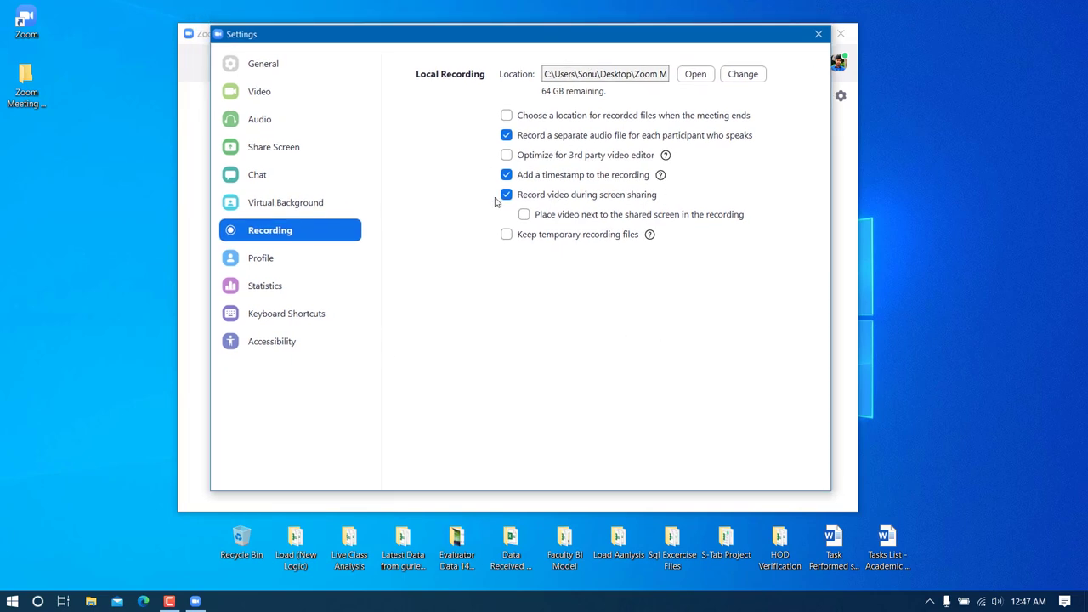
{"action": "mouse_move", "coordinate": [224, 38]}
{"action": "left_mouse_down"}
{"action": "mouse_move", "coordinate": [248, 48]}
{"action": "mouse_move", "coordinate": [215, 48]}
{"action": "left_mouse_up"}
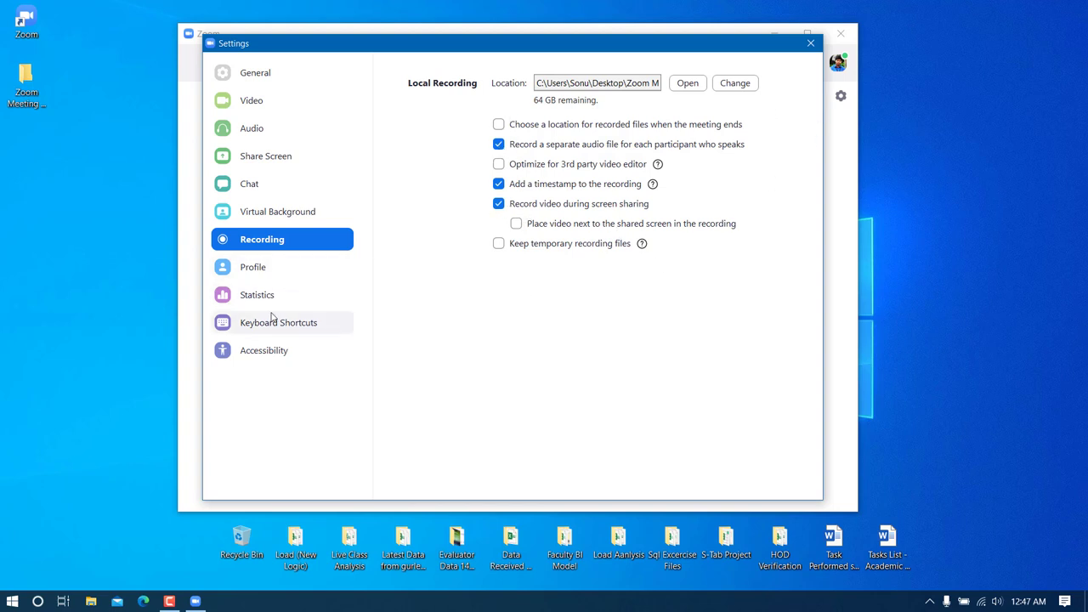
Step: On the Video settings page, tick 'Enable HD' and 'Touch up my appearance'
{"action": "left_click", "coordinate": [253, 128]}
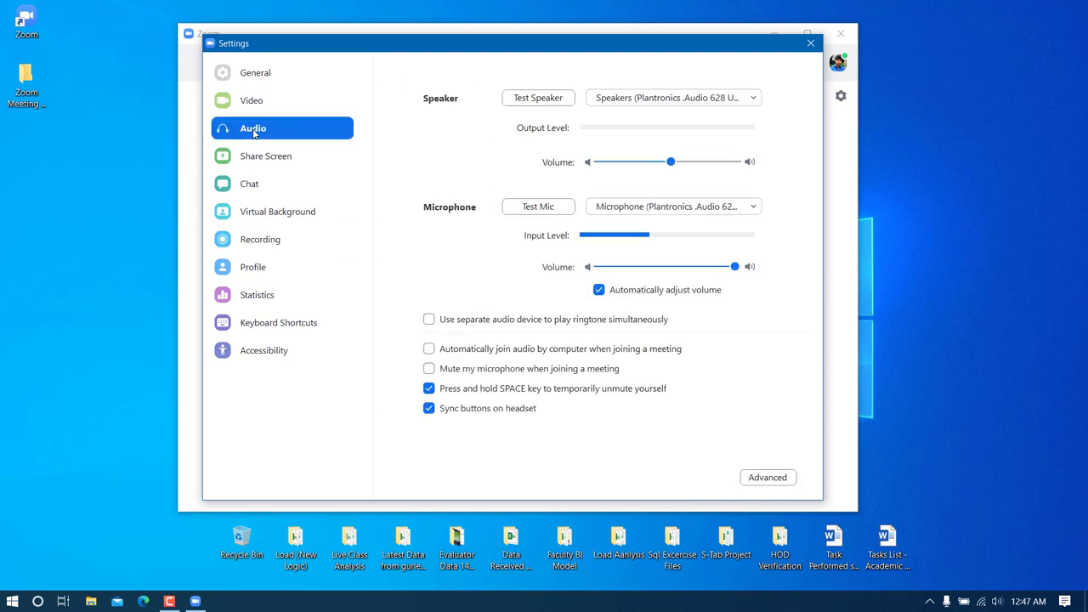
{"action": "left_click", "coordinate": [263, 77]}
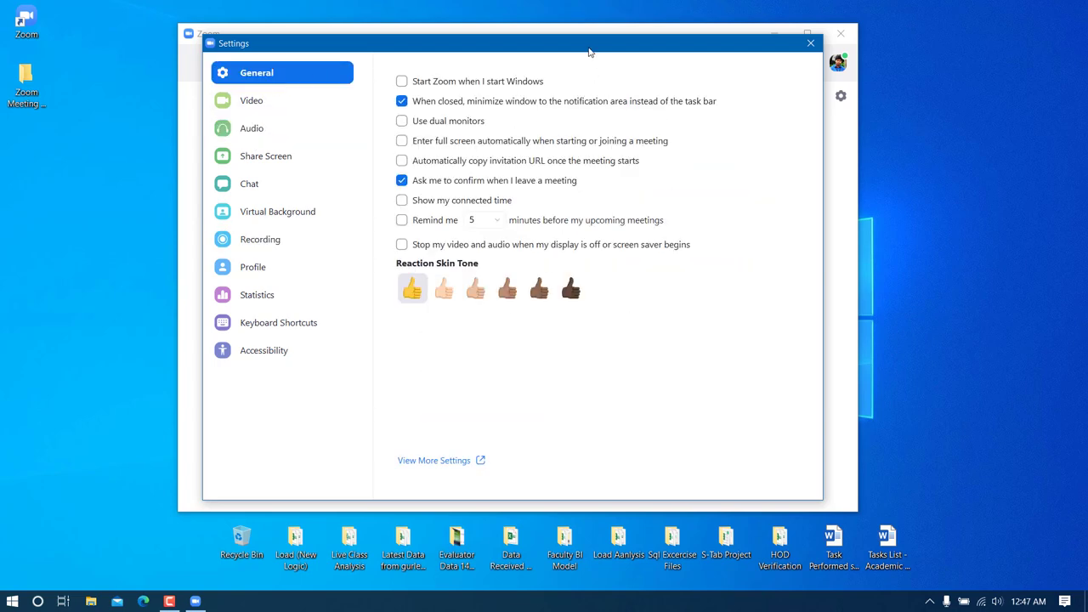
{"action": "left_click_drag", "start_coordinate": [589, 49], "coordinate": [581, 41]}
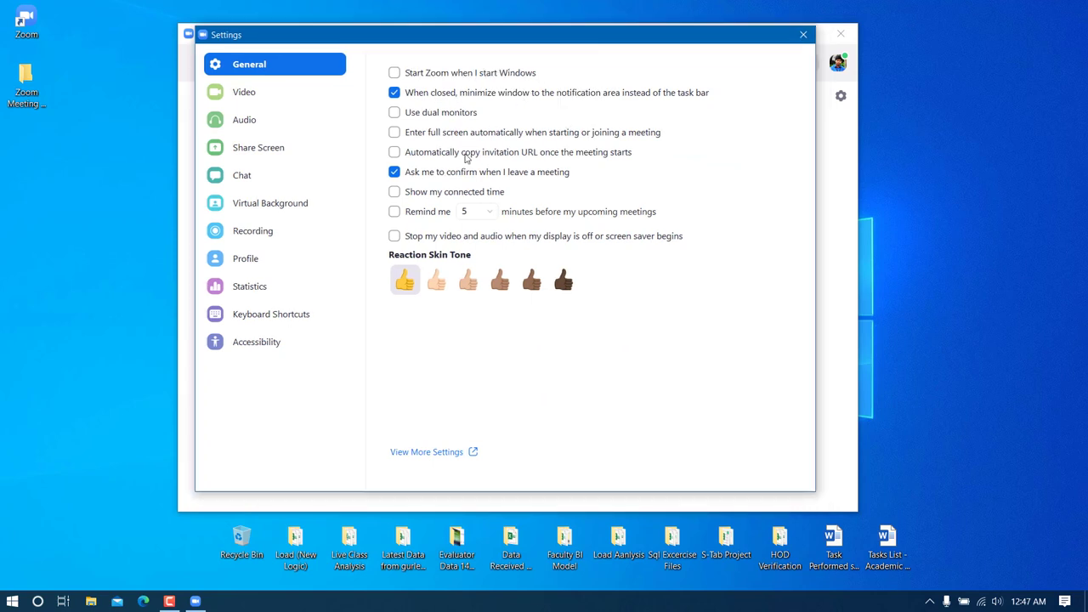
{"action": "left_click", "coordinate": [284, 233]}
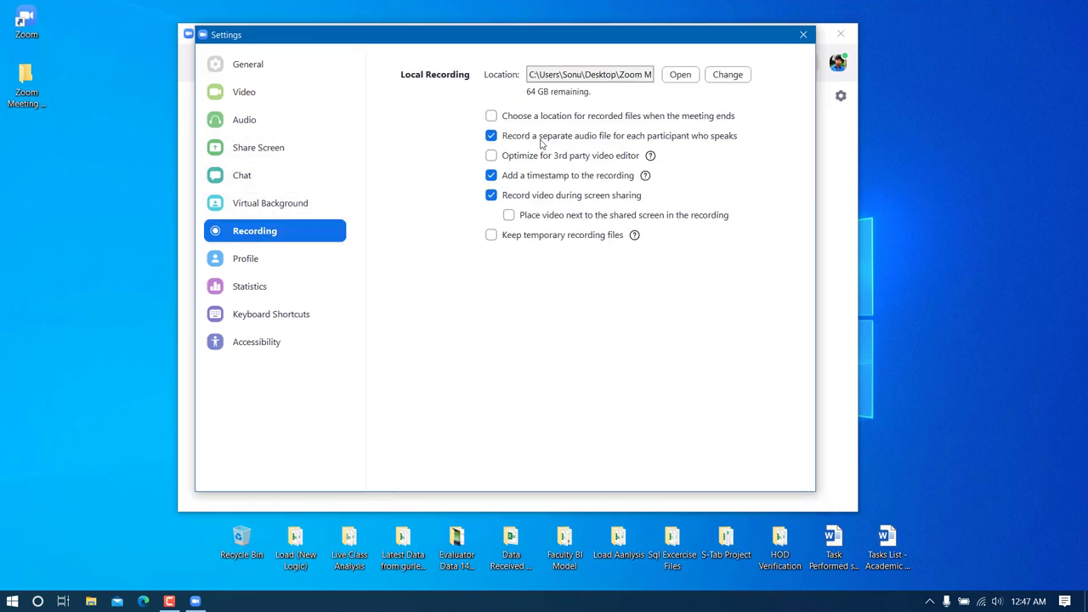
{"action": "left_click", "coordinate": [279, 101]}
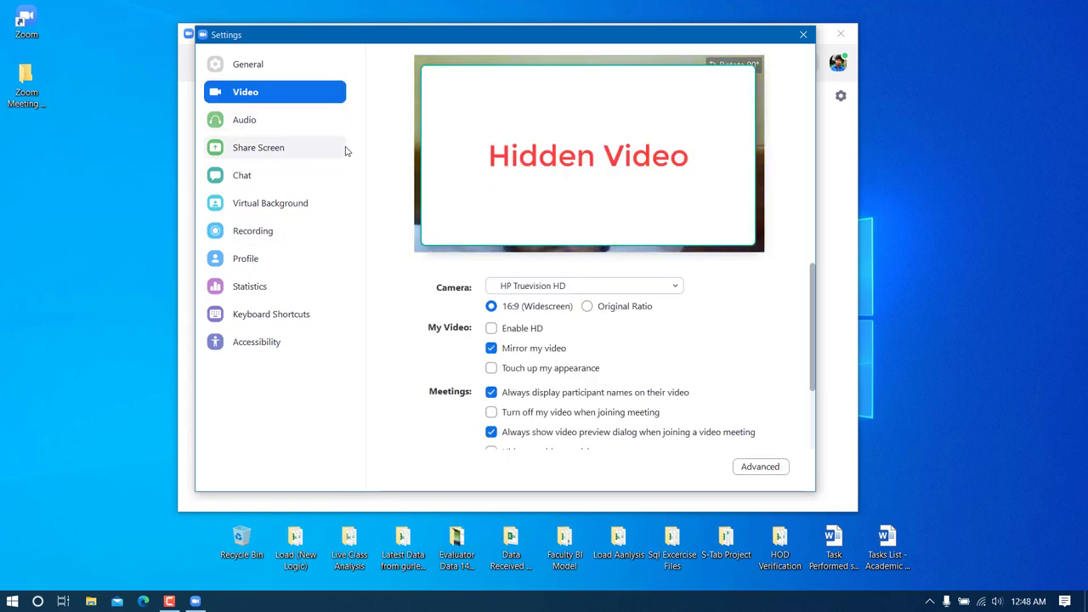
{"action": "left_click", "coordinate": [491, 330]}
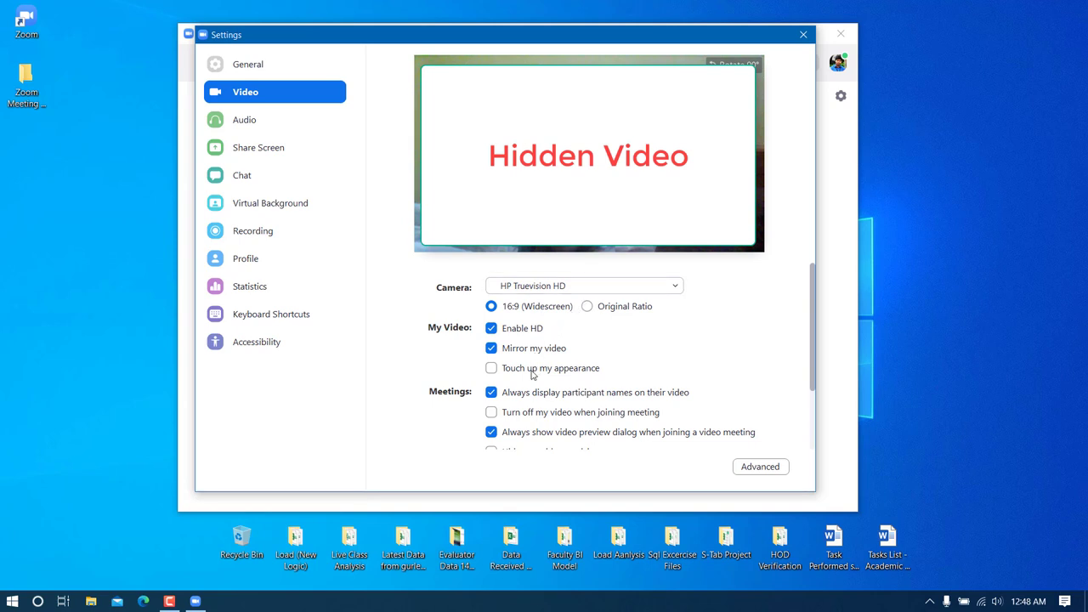
{"action": "left_click", "coordinate": [491, 369]}
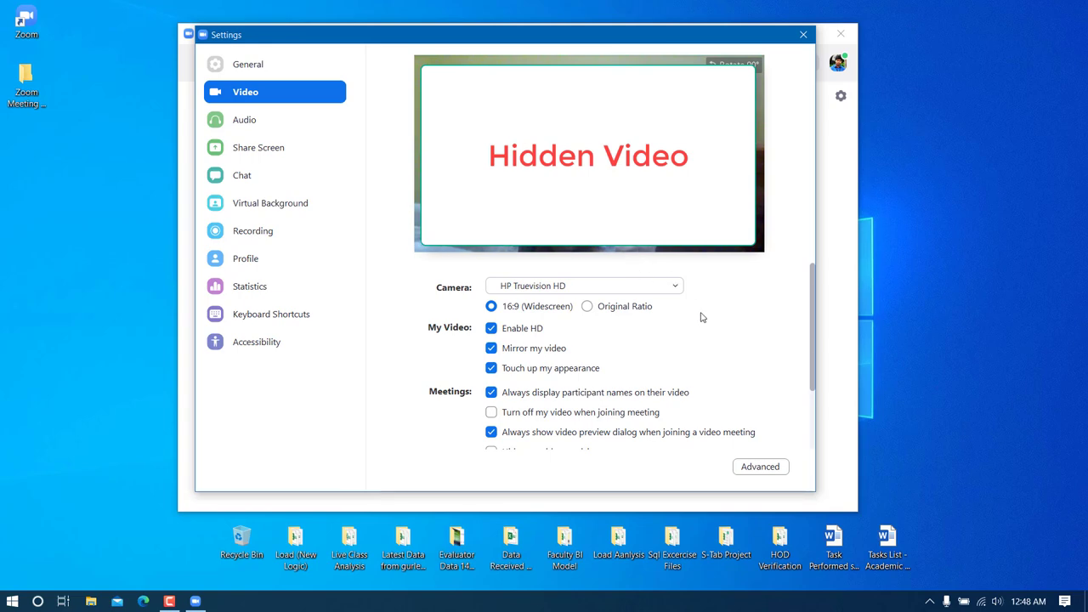
{"action": "scroll", "coordinate": [697, 302], "scroll_direction": "down", "scroll_amount": 1}
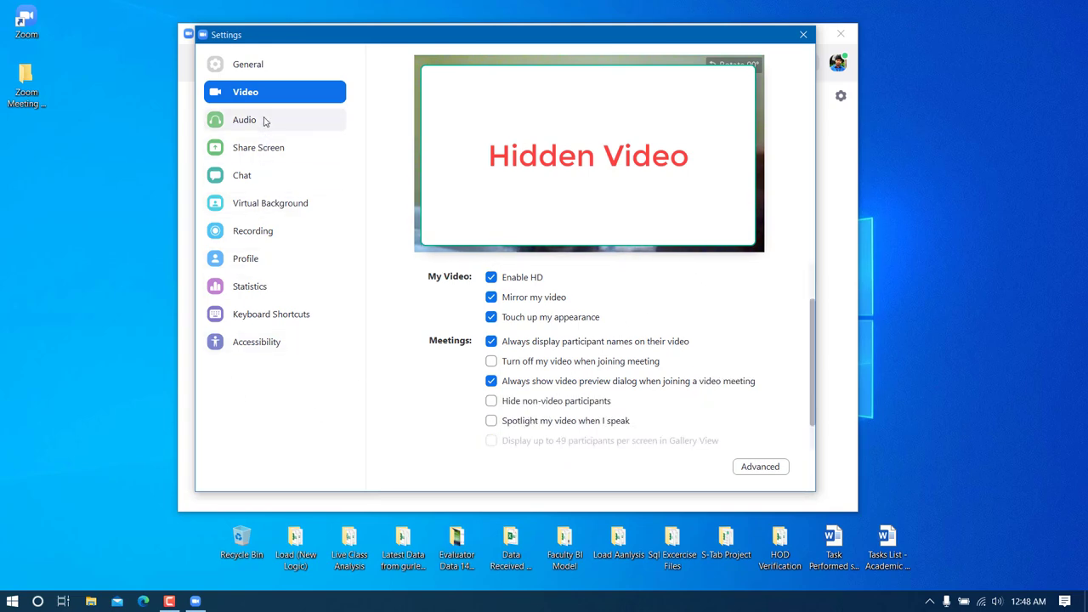
Step: Go back to the General settings page, then close the Settings window
{"action": "left_click", "coordinate": [252, 68]}
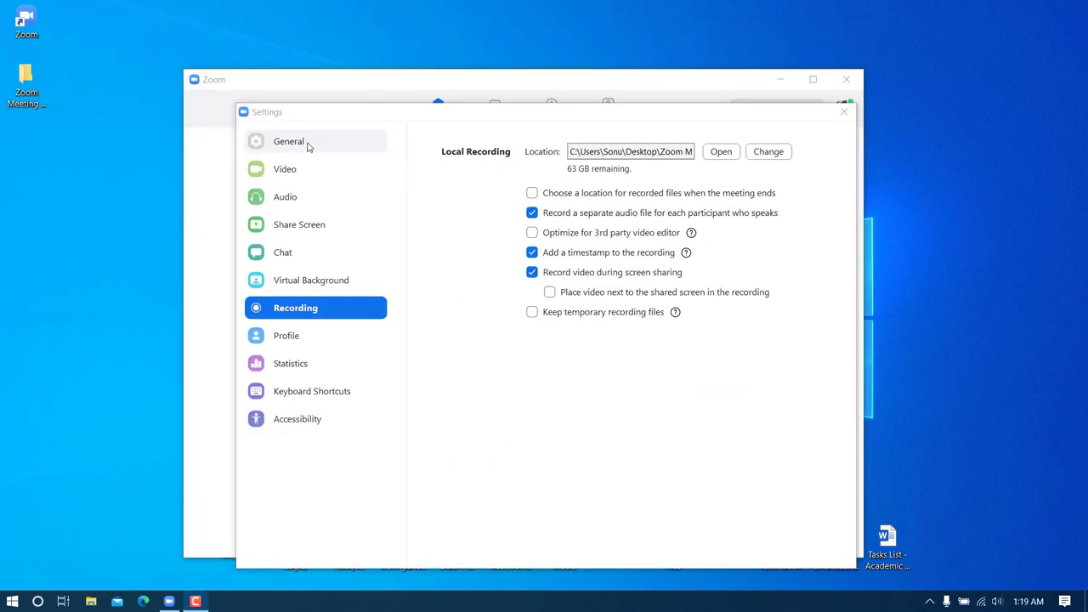
{"action": "left_click", "coordinate": [308, 144]}
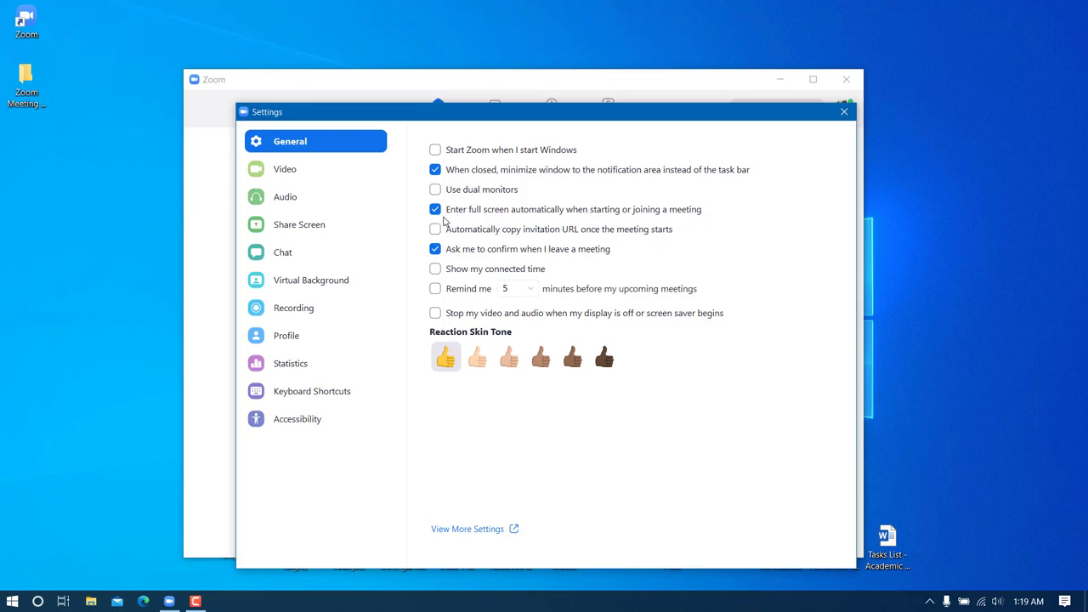
{"action": "left_click_drag", "start_coordinate": [468, 119], "coordinate": [465, 91]}
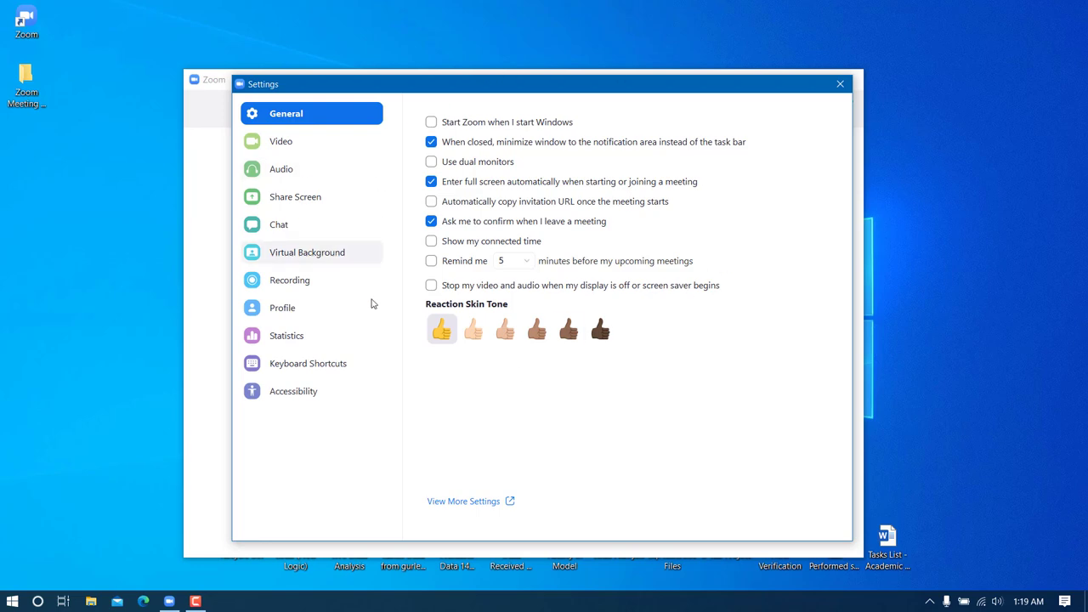
{"action": "left_click", "coordinate": [841, 85]}
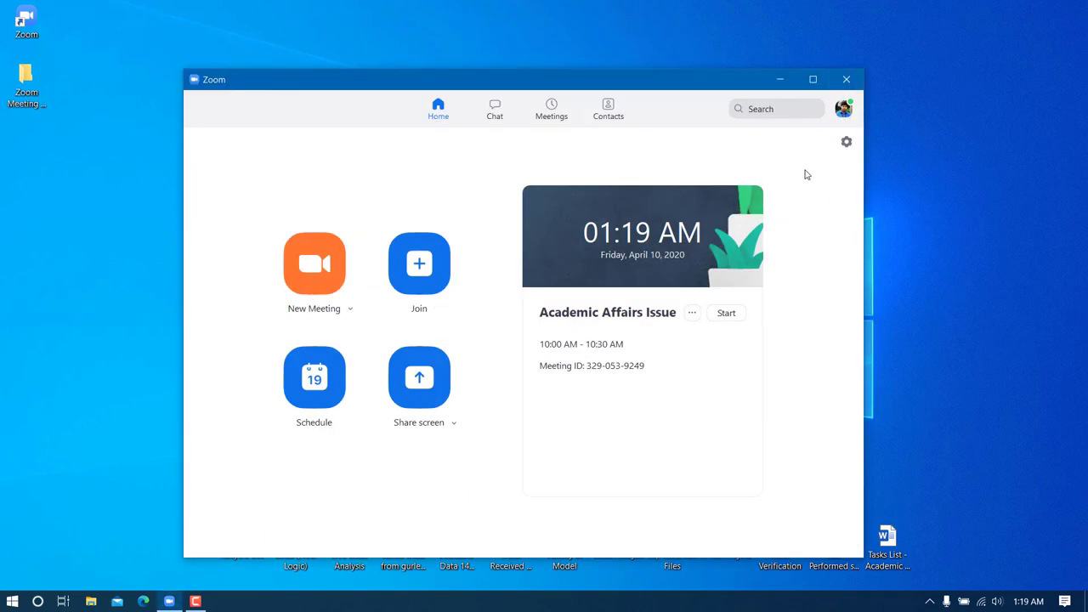
{"action": "left_click", "coordinate": [846, 142]}
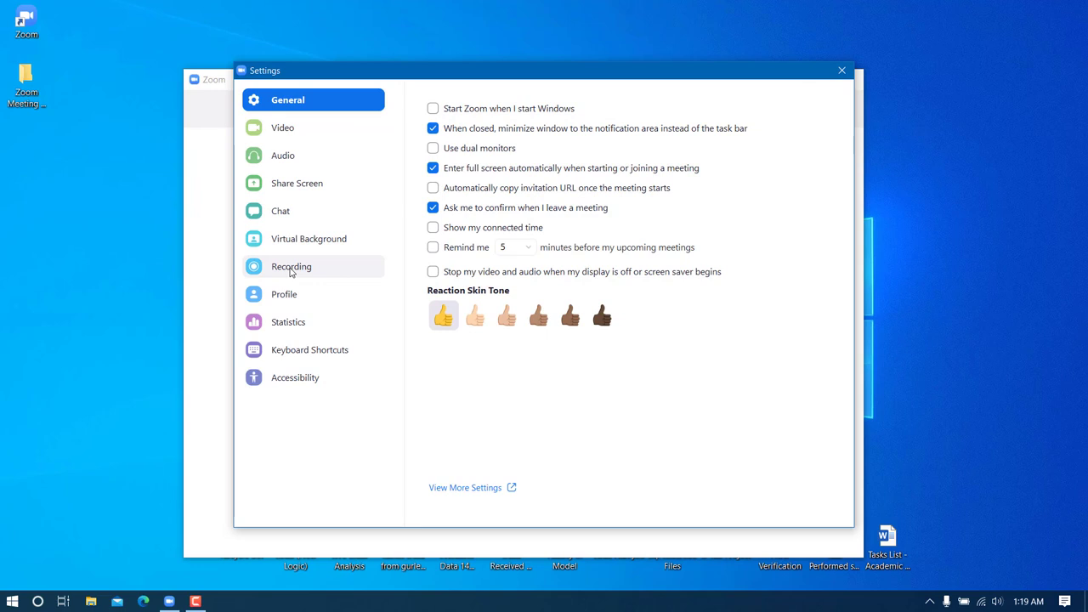
{"action": "left_click", "coordinate": [290, 269]}
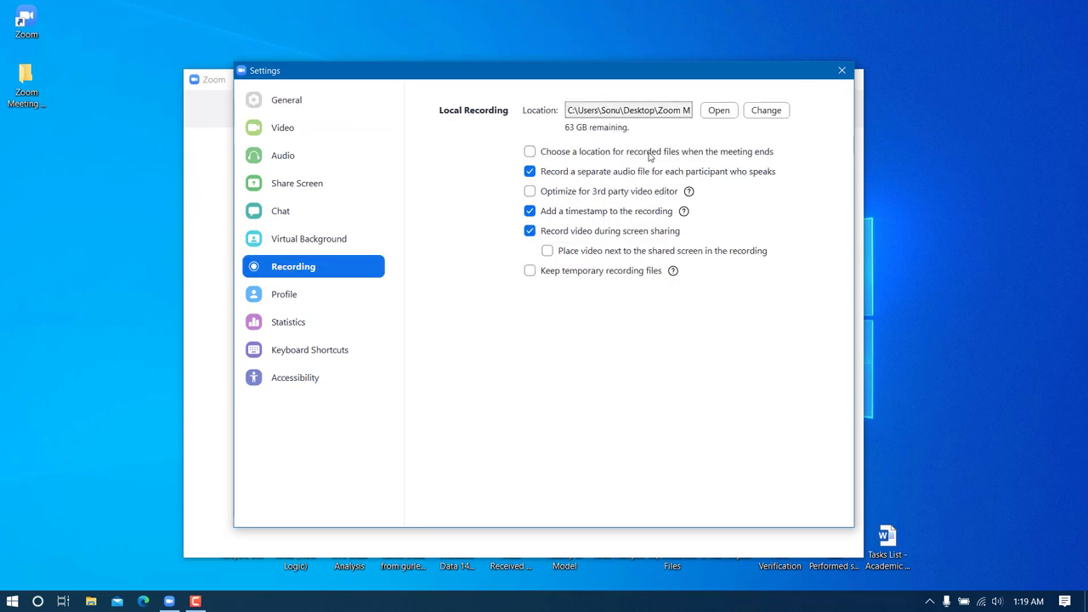
{"action": "left_click", "coordinate": [663, 109]}
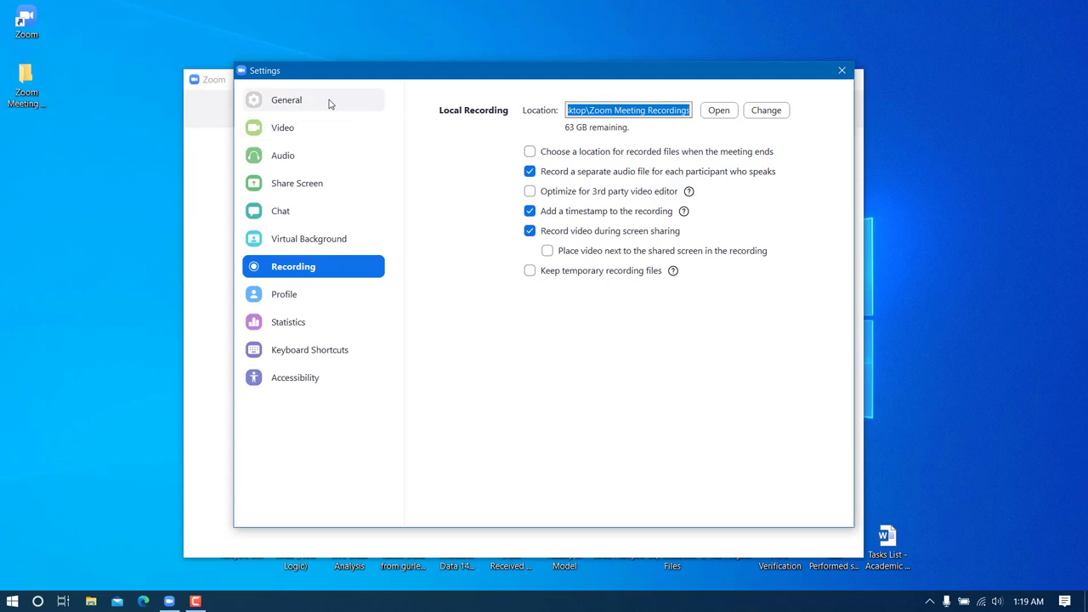
{"action": "left_click", "coordinate": [841, 71]}
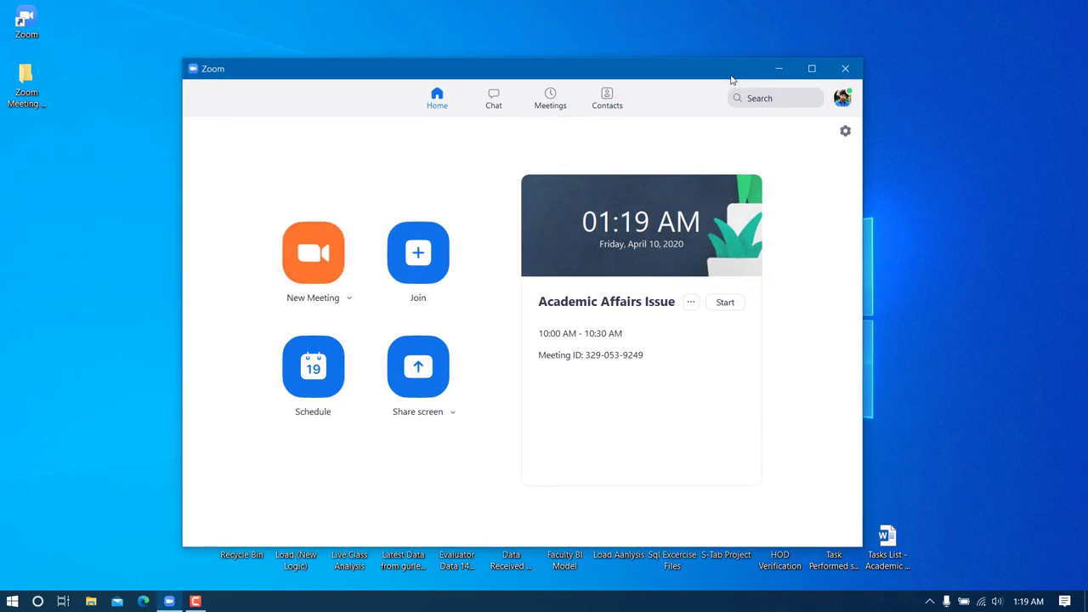
Step: Delete the Academic Affairs Issue meeting from its '...' menu and confirm with Yes
{"action": "left_click_drag", "start_coordinate": [727, 67], "coordinate": [718, 39]}
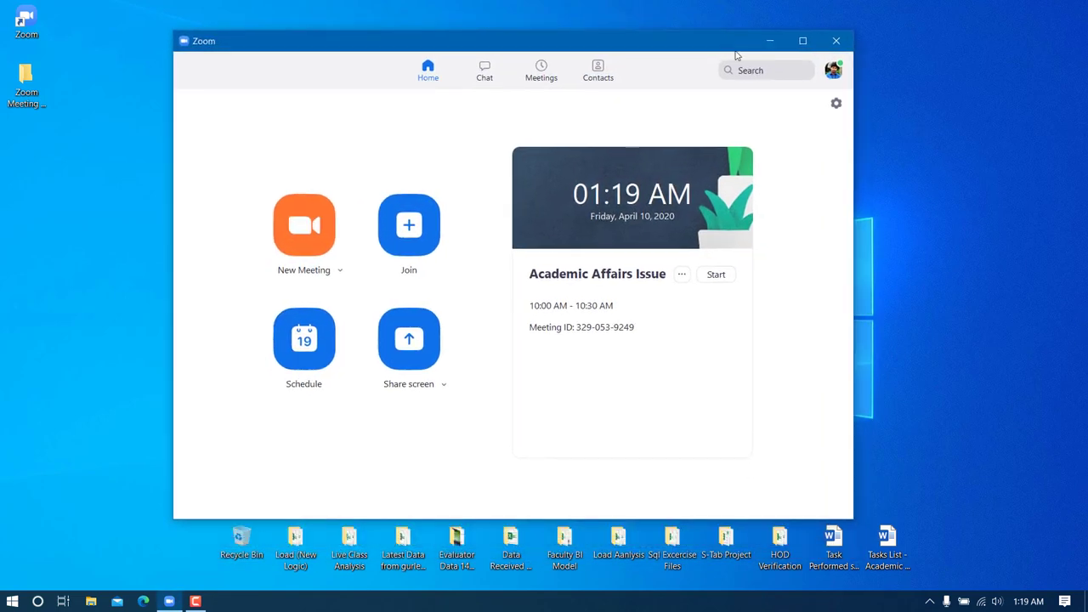
{"action": "left_click", "coordinate": [681, 274]}
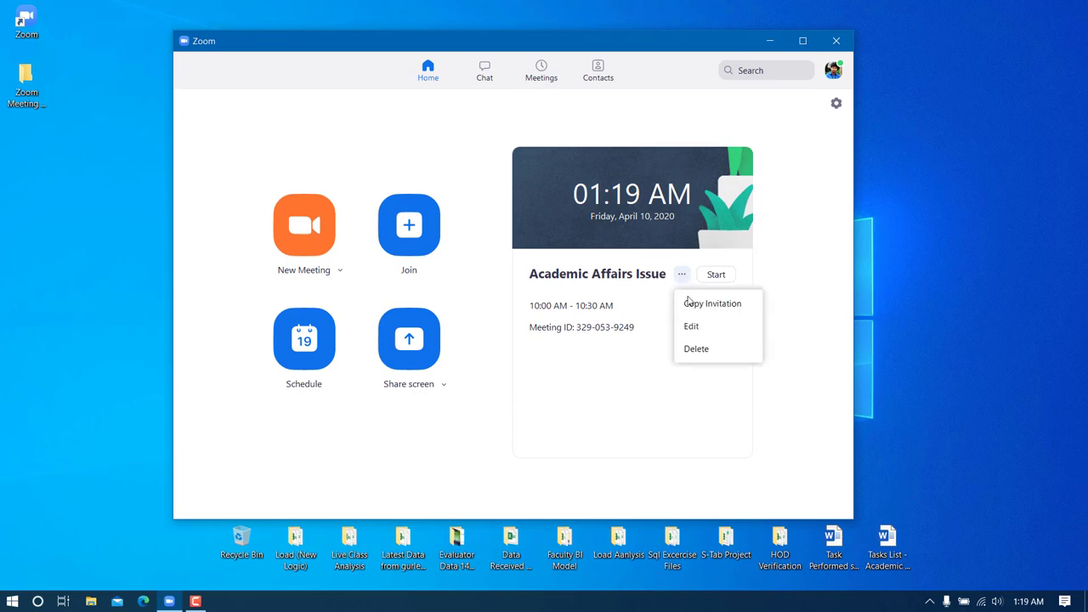
{"action": "left_click", "coordinate": [703, 349]}
{"action": "left_click", "coordinate": [594, 343]}
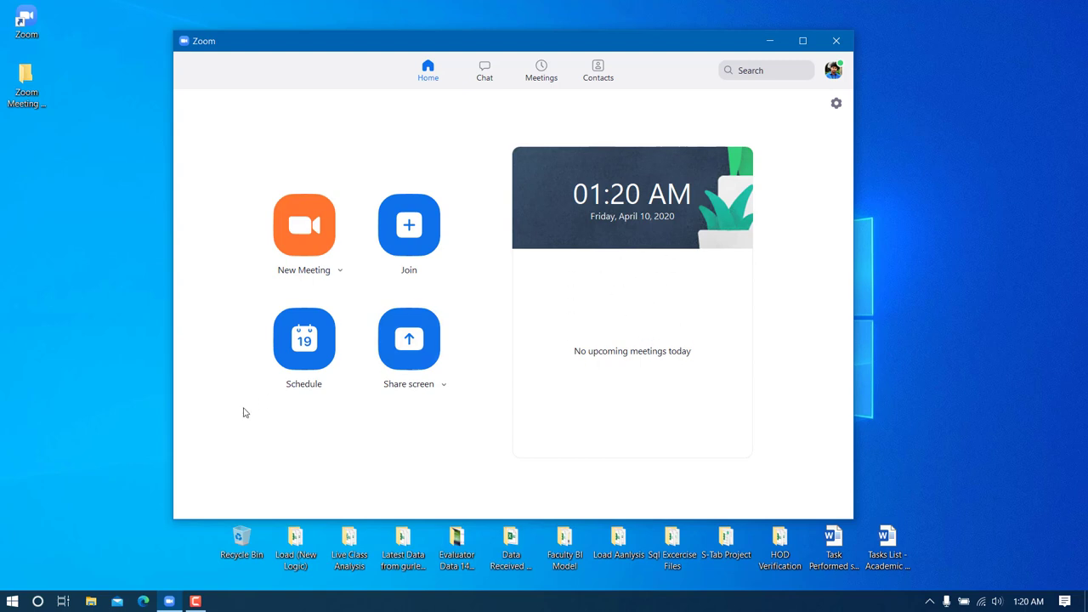
Step: Open the Schedule Meeting form and focus its topic field
{"action": "left_click", "coordinate": [305, 339]}
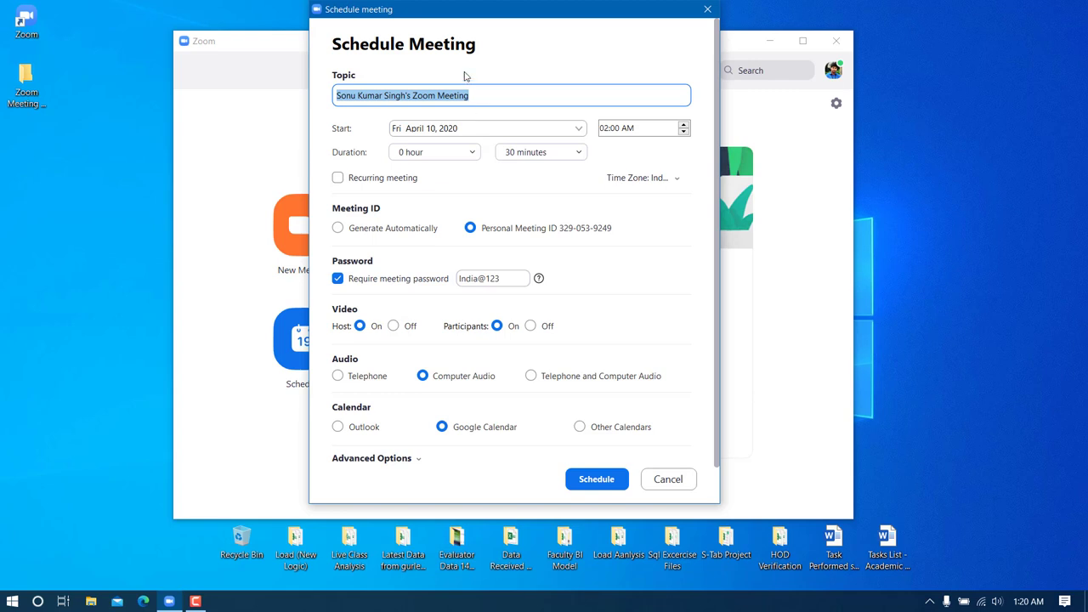
{"action": "left_click", "coordinate": [480, 94]}
Step: Change the meeting topic to 'Academic Affair Issues'
{"action": "key", "text": "ctrl+a"}
{"action": "type", "text": "A"}
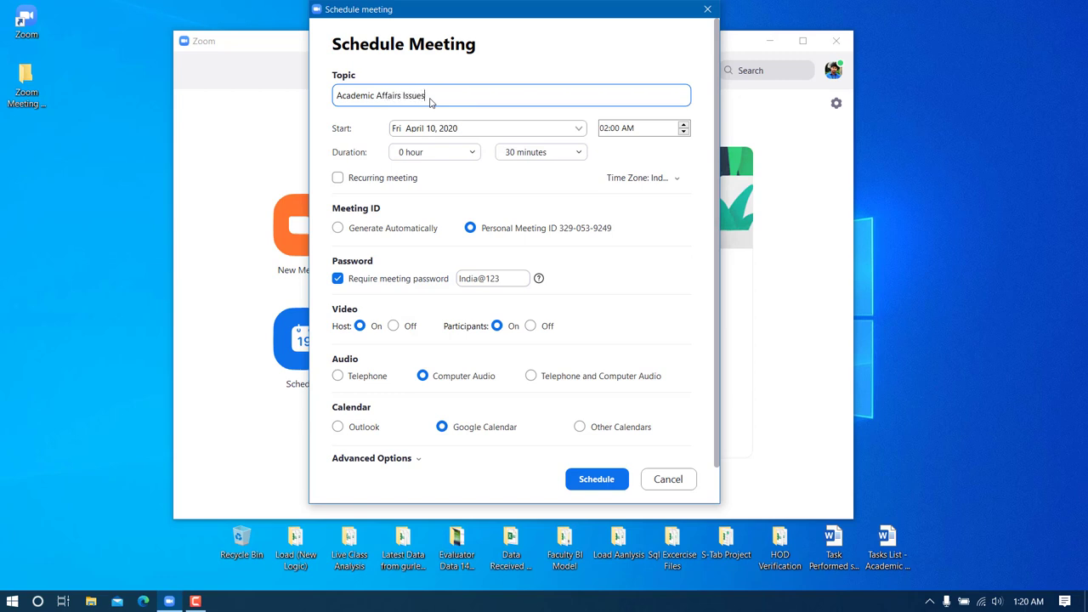
{"action": "left_click_drag", "start_coordinate": [604, 13], "coordinate": [613, 22]}
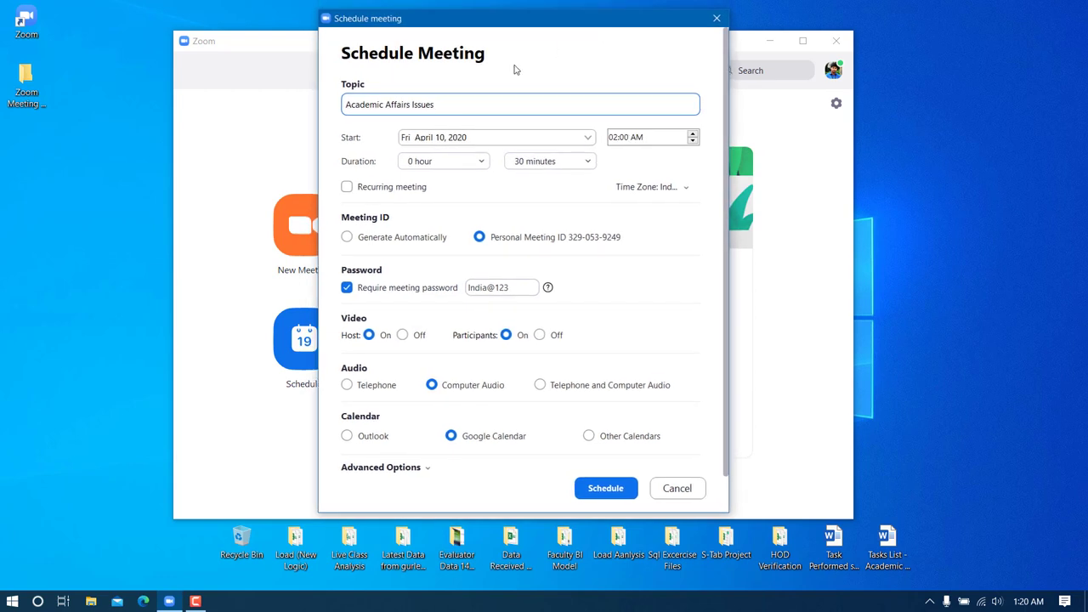
{"action": "left_click_drag", "start_coordinate": [439, 100], "coordinate": [351, 115]}
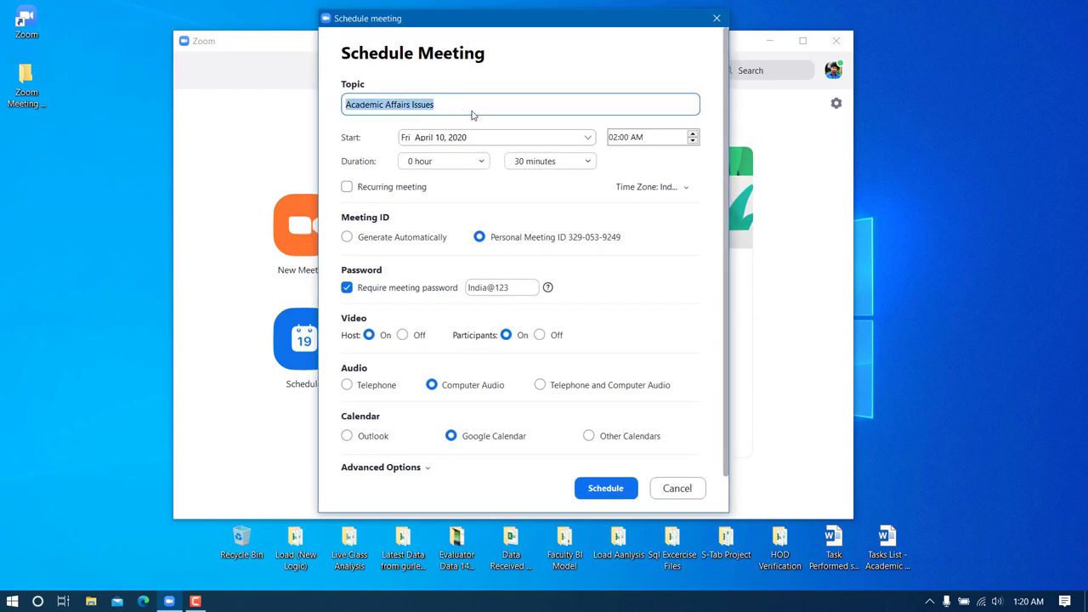
{"action": "left_click", "coordinate": [408, 105]}
{"action": "key", "text": "BackSpace"}
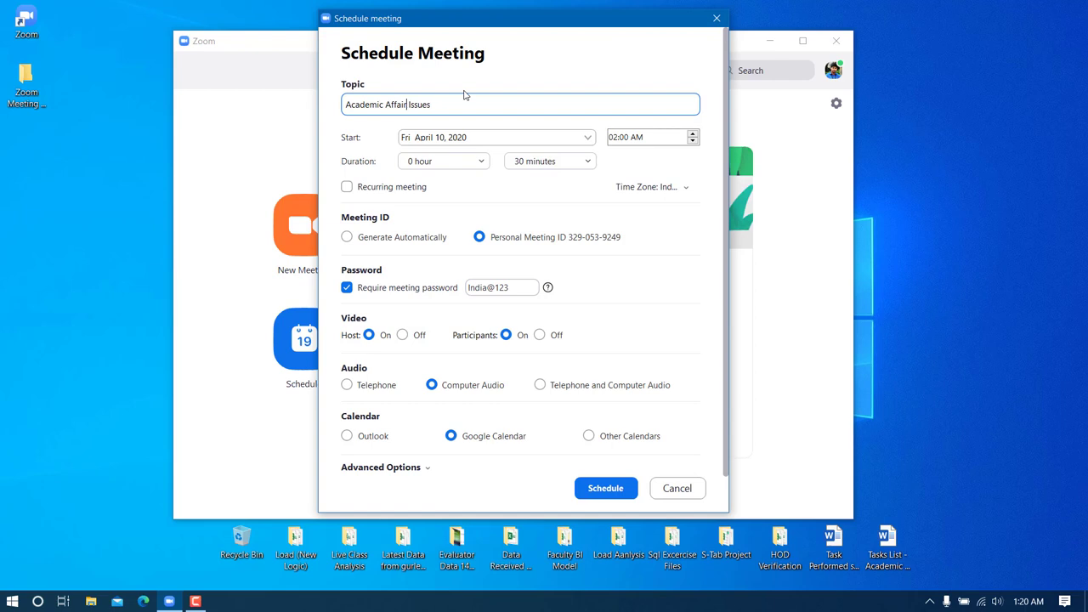
Step: Set the start to Fri April 10, 2020 at 11:00 AM
{"action": "left_click", "coordinate": [588, 137]}
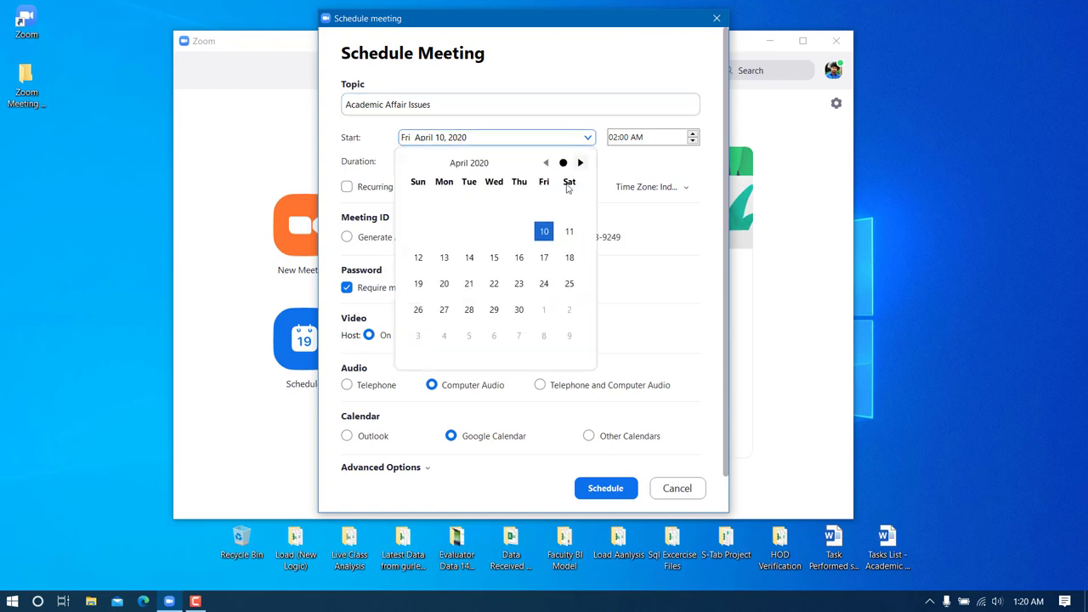
{"action": "left_click", "coordinate": [543, 235]}
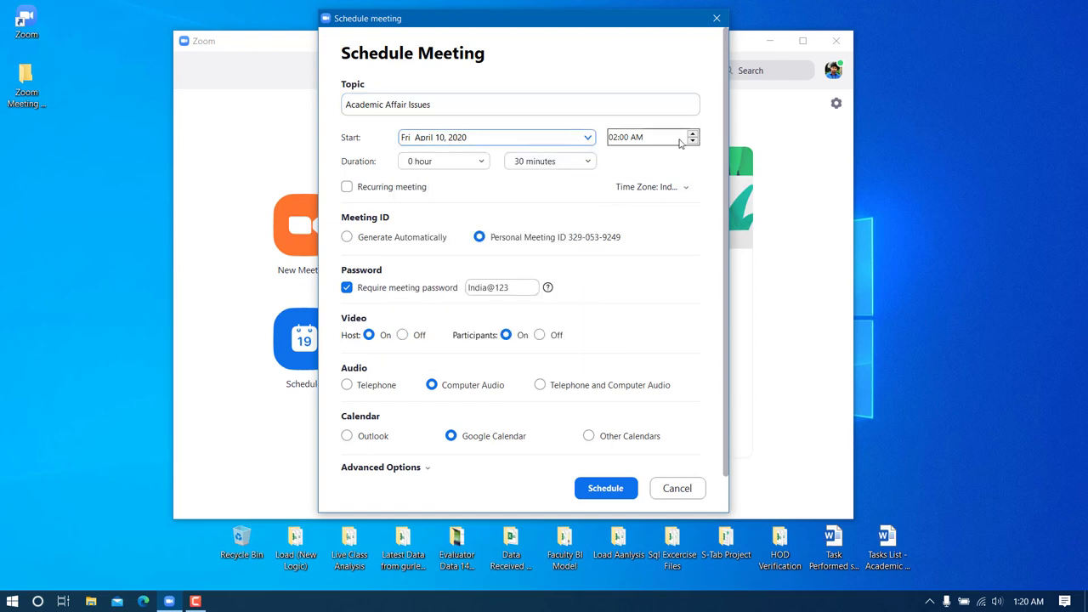
{"action": "left_click", "coordinate": [612, 141]}
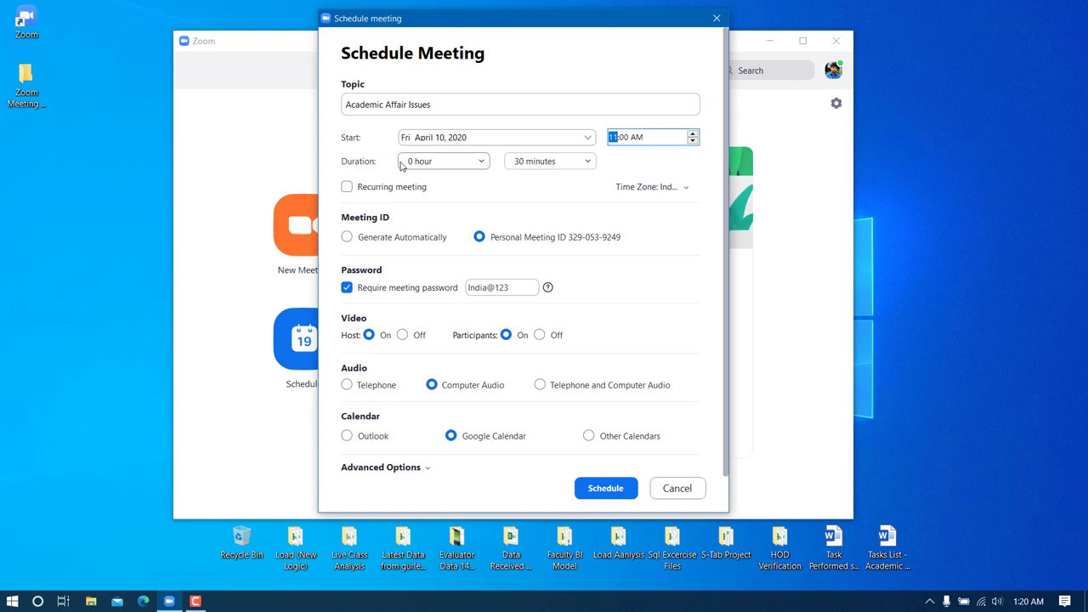
{"action": "left_click_drag", "start_coordinate": [521, 20], "coordinate": [525, 22]}
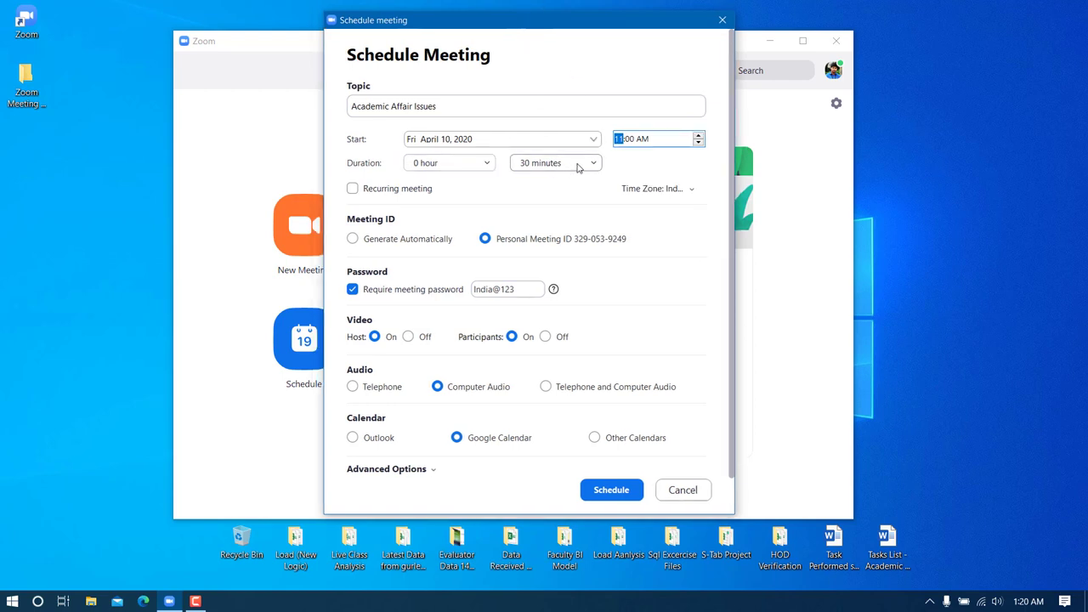
Step: Set the meeting duration to 30 minutes
{"action": "left_click", "coordinate": [578, 166]}
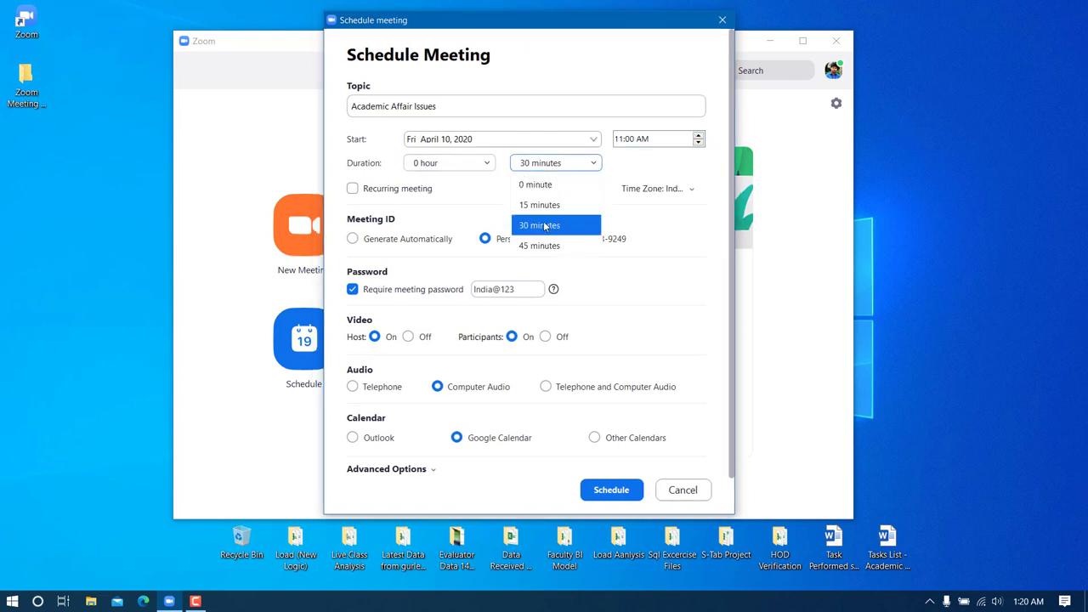
{"action": "left_click", "coordinate": [569, 225]}
{"action": "left_click", "coordinate": [574, 165]}
{"action": "left_click", "coordinate": [548, 242]}
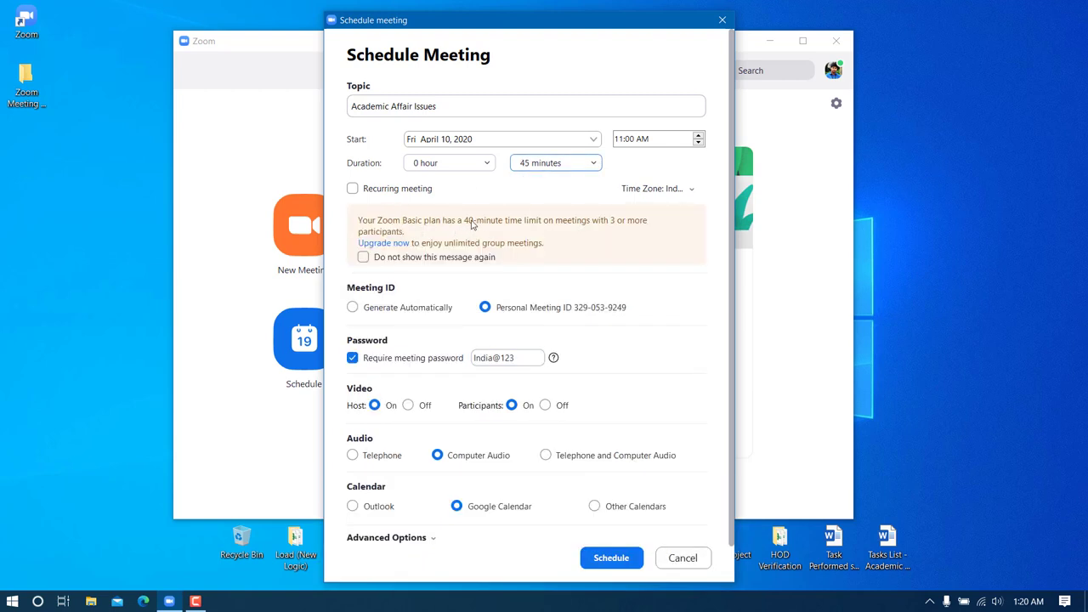
{"action": "left_click", "coordinate": [561, 169]}
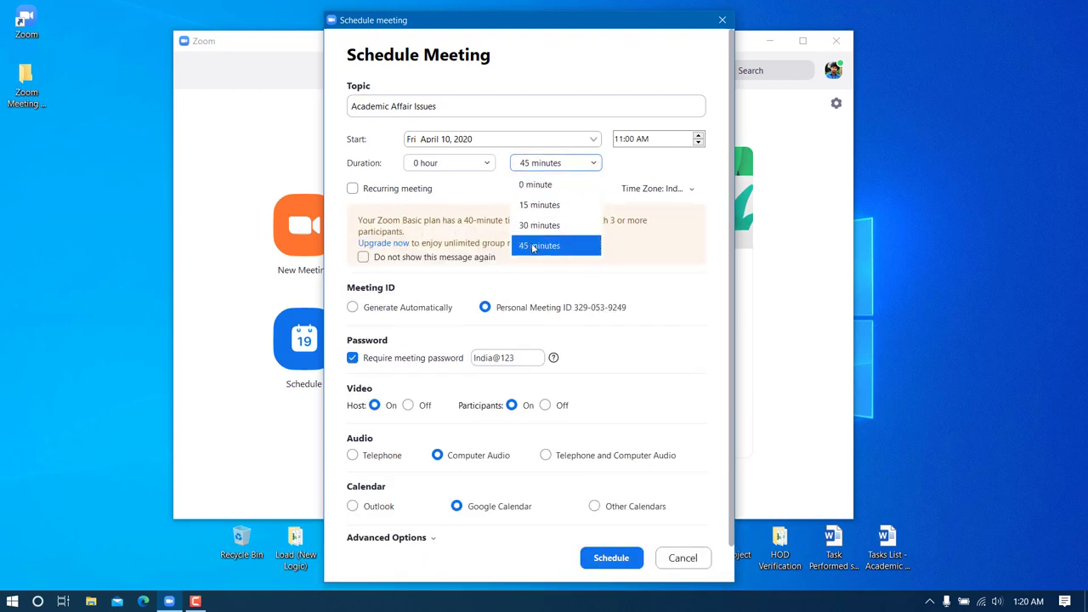
{"action": "left_click", "coordinate": [548, 164]}
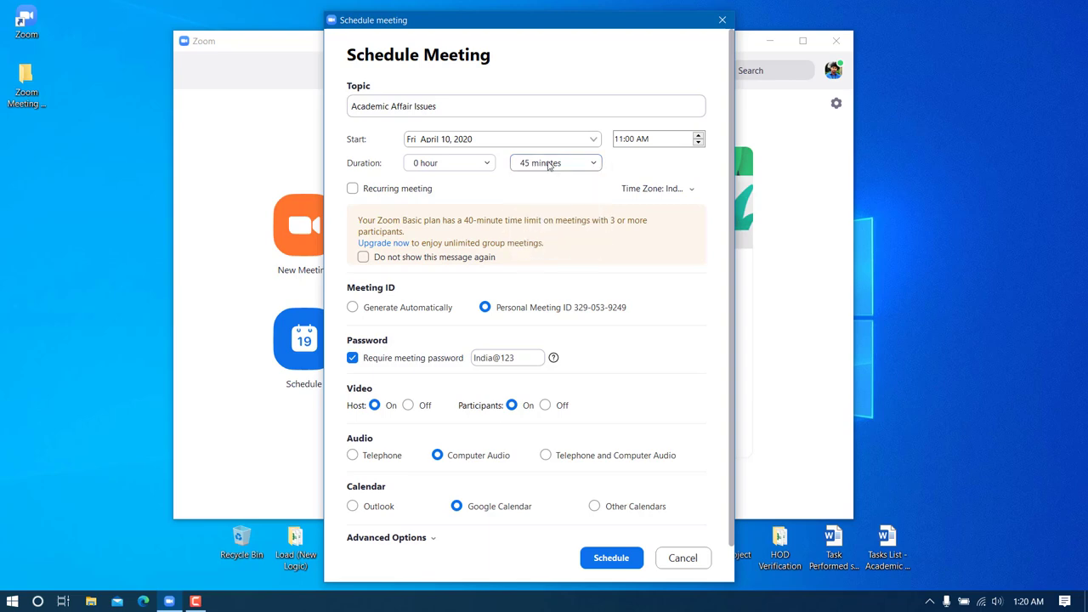
{"action": "left_click", "coordinate": [549, 164]}
{"action": "left_click", "coordinate": [549, 226]}
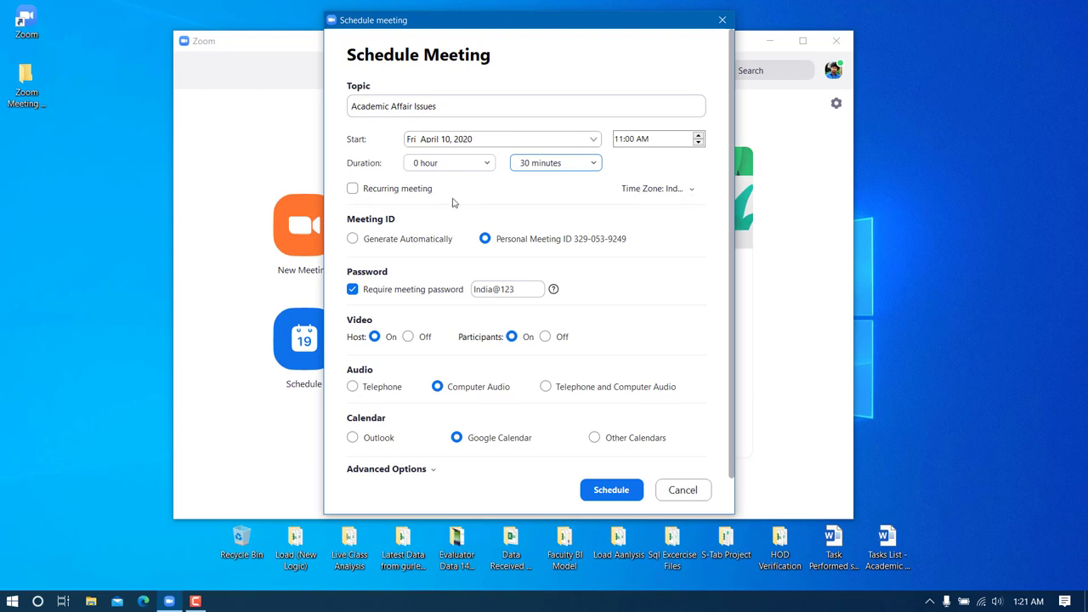
{"action": "left_click", "coordinate": [691, 188]}
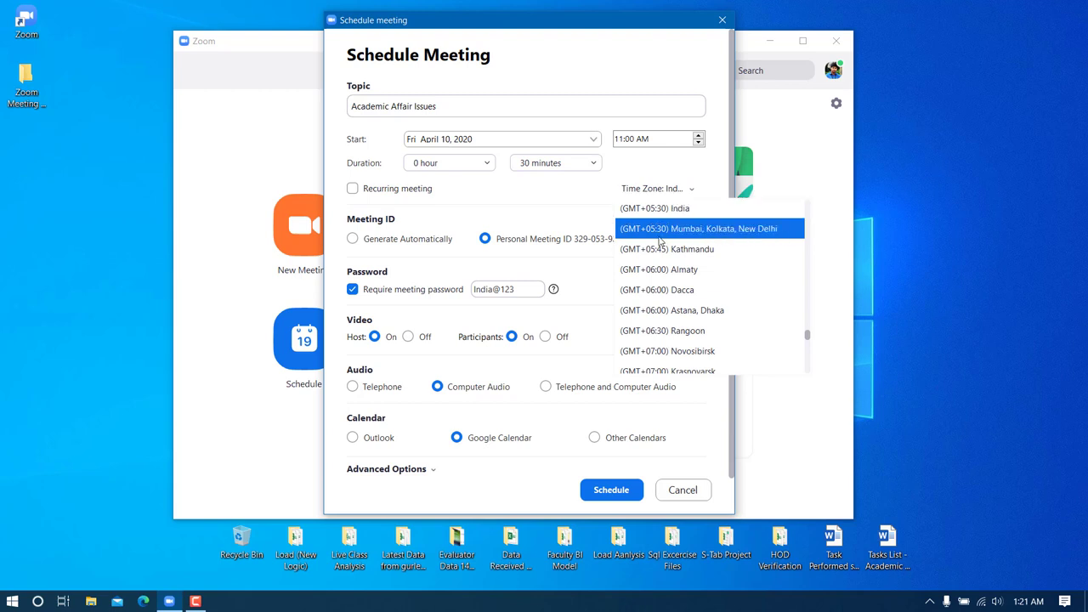
{"action": "left_click", "coordinate": [600, 208]}
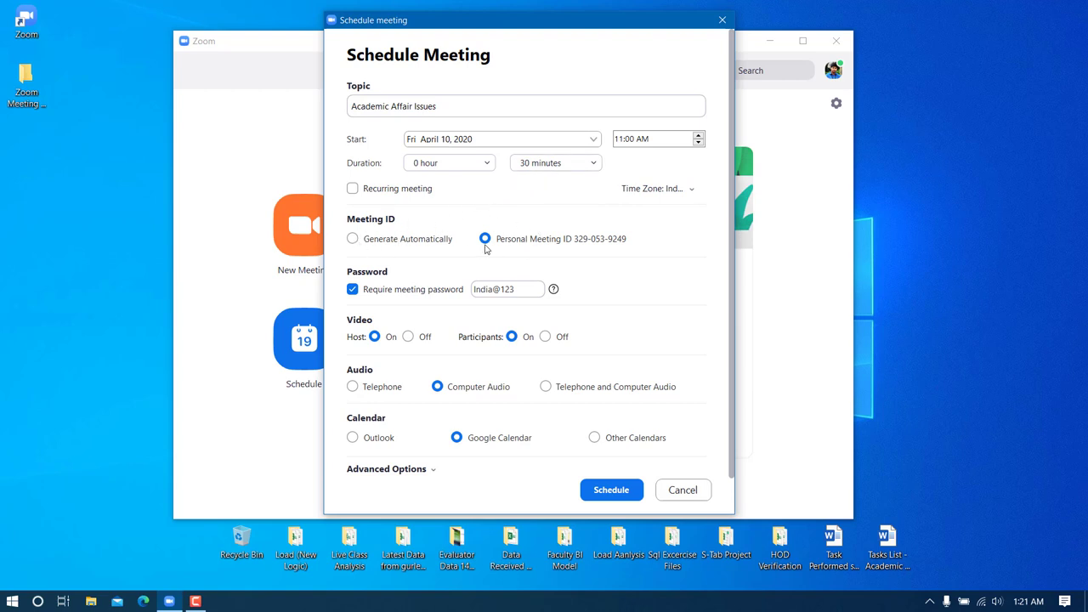
{"action": "left_click", "coordinate": [356, 240]}
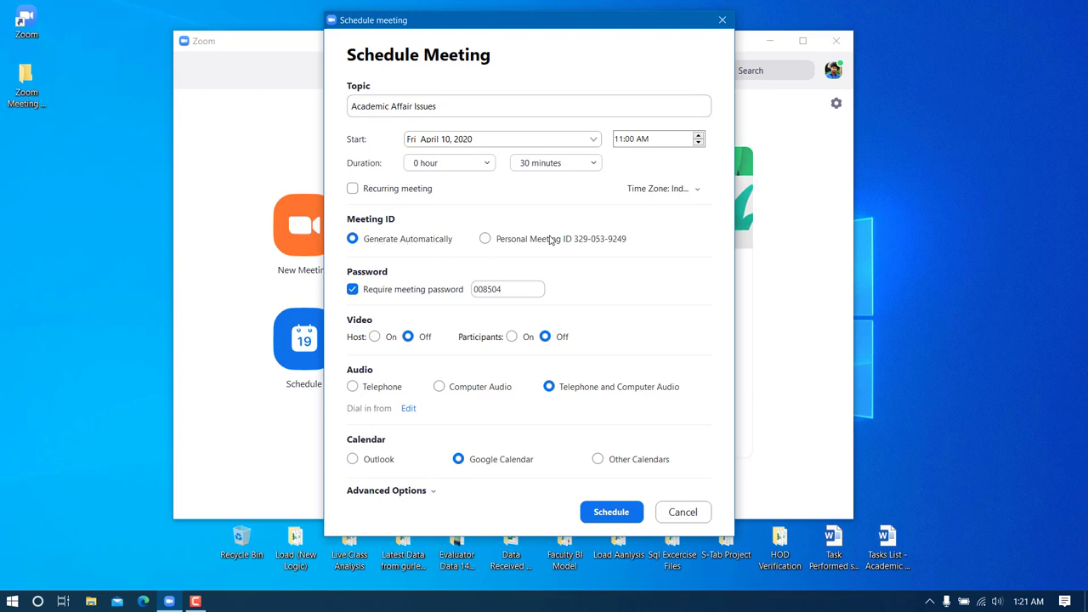
{"action": "left_click", "coordinate": [507, 243]}
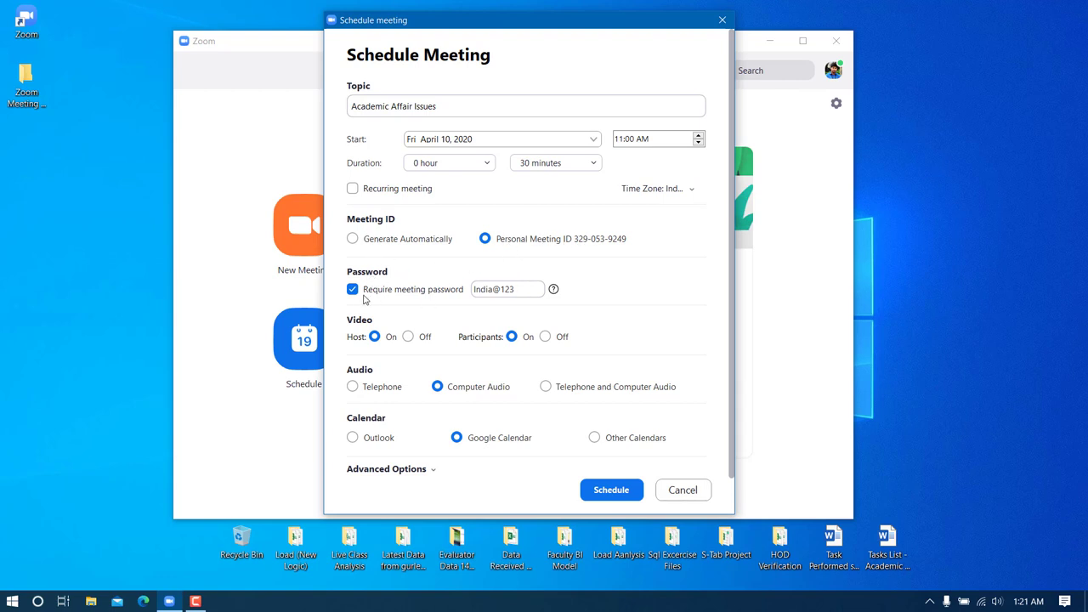
{"action": "double_click", "coordinate": [523, 292]}
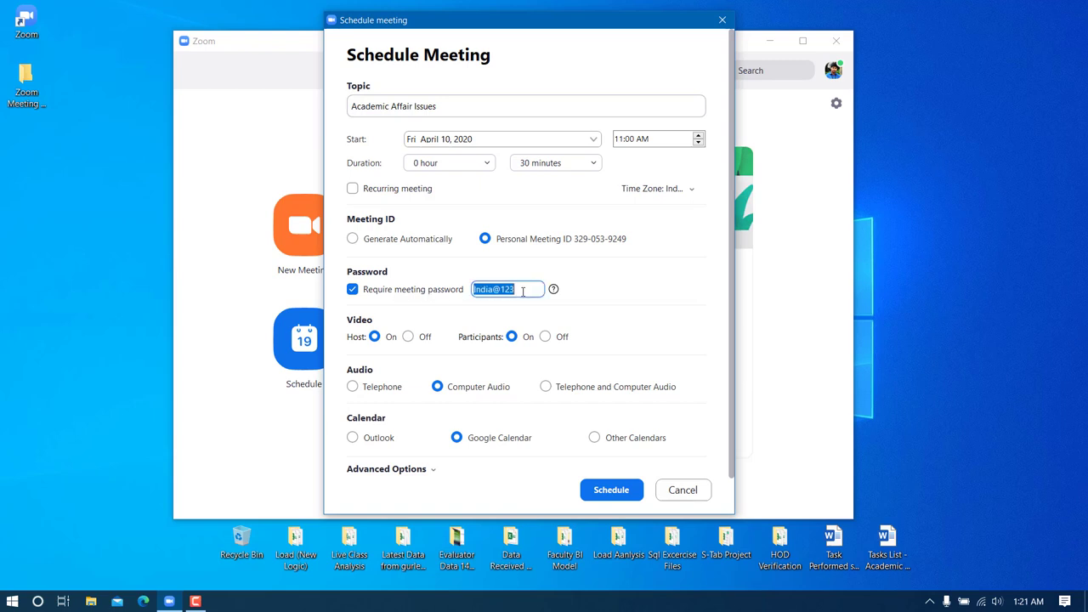
Step: Keep 'Require meeting password' switched on and review the password field
{"action": "left_click", "coordinate": [525, 288]}
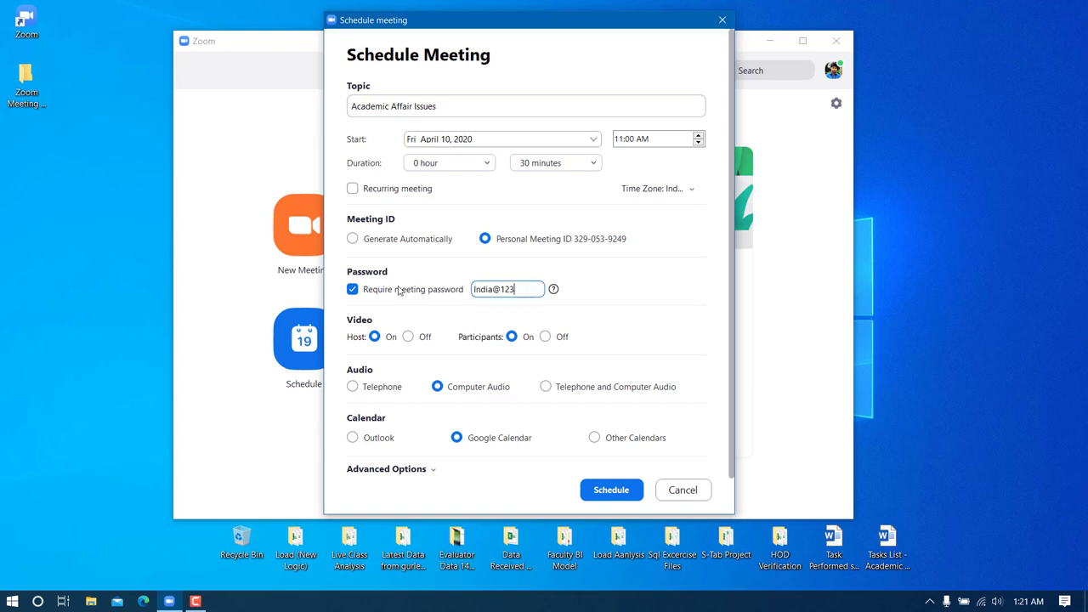
{"action": "left_click", "coordinate": [351, 290]}
{"action": "left_click", "coordinate": [352, 290]}
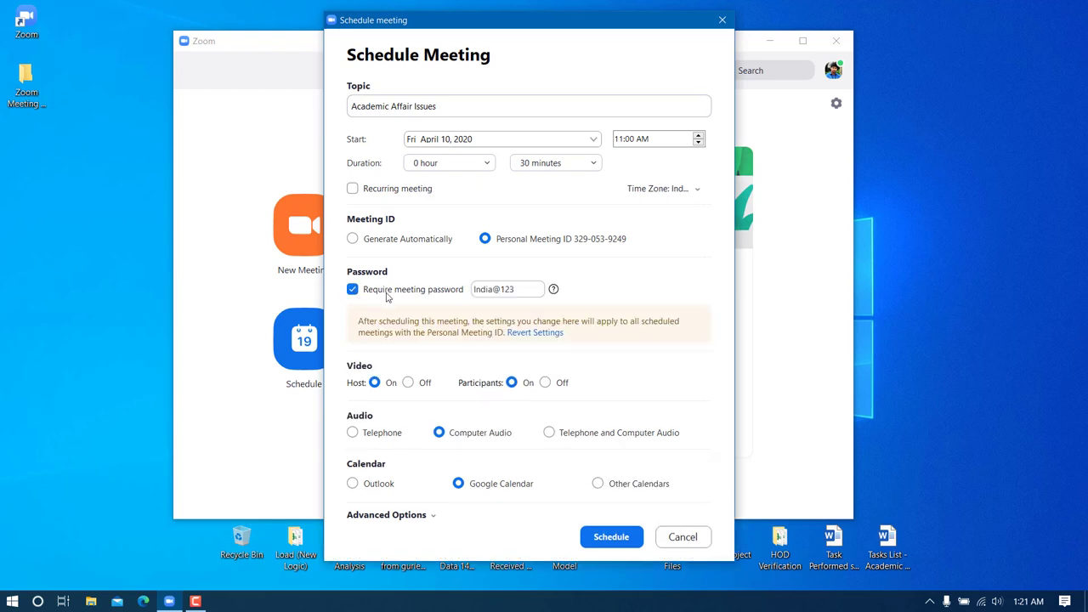
{"action": "double_click", "coordinate": [534, 289]}
{"action": "left_click_drag", "start_coordinate": [533, 289], "coordinate": [466, 289]}
{"action": "left_click", "coordinate": [597, 284]}
{"action": "left_click", "coordinate": [533, 287]}
{"action": "left_click", "coordinate": [516, 289]}
{"action": "left_click_drag", "start_coordinate": [574, 23], "coordinate": [570, 12]}
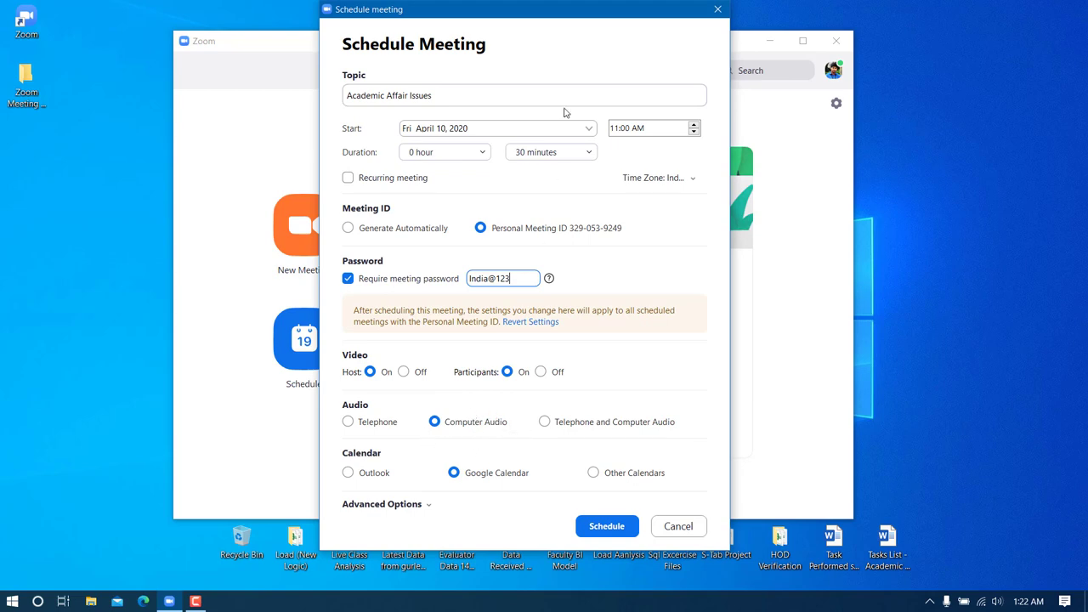
{"action": "left_click_drag", "start_coordinate": [524, 22], "coordinate": [522, 37]}
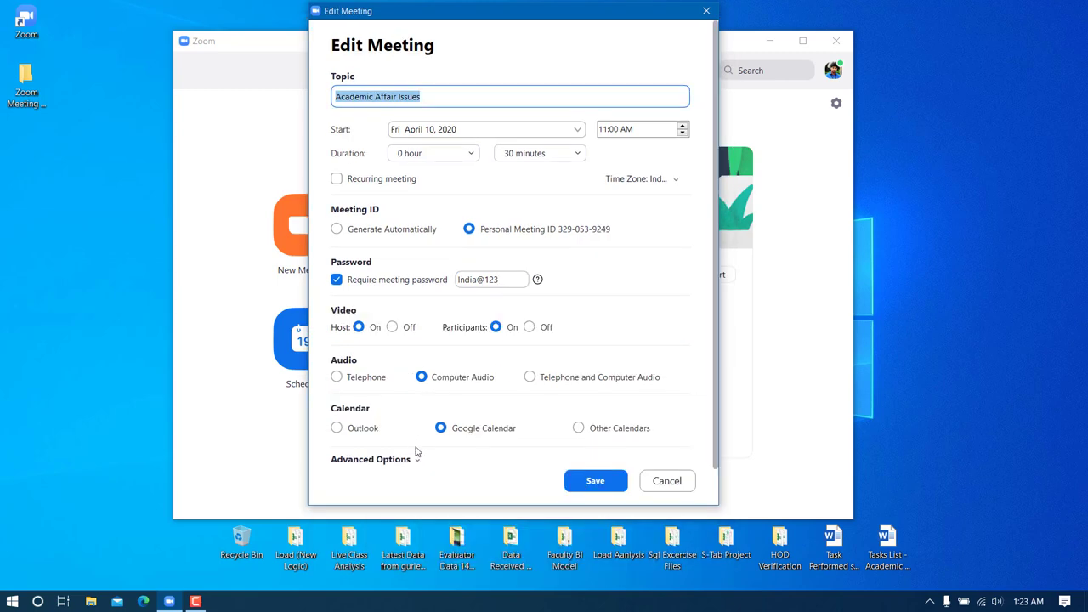
Step: Enable waiting room, join before host and local automatic recording under Advanced Options, then save
{"action": "left_click", "coordinate": [409, 460]}
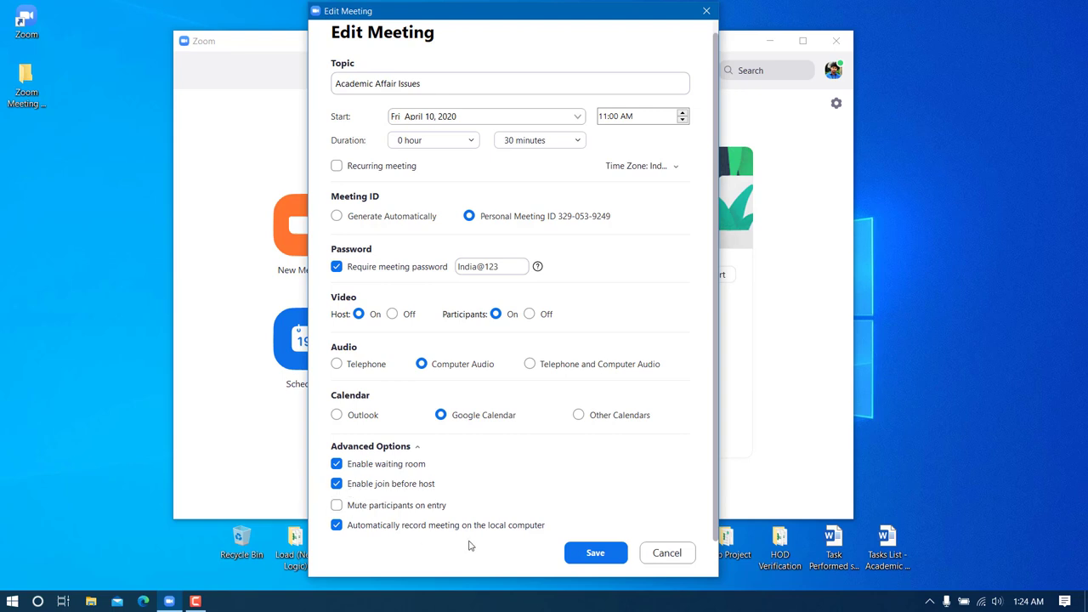
{"action": "left_click", "coordinate": [596, 554]}
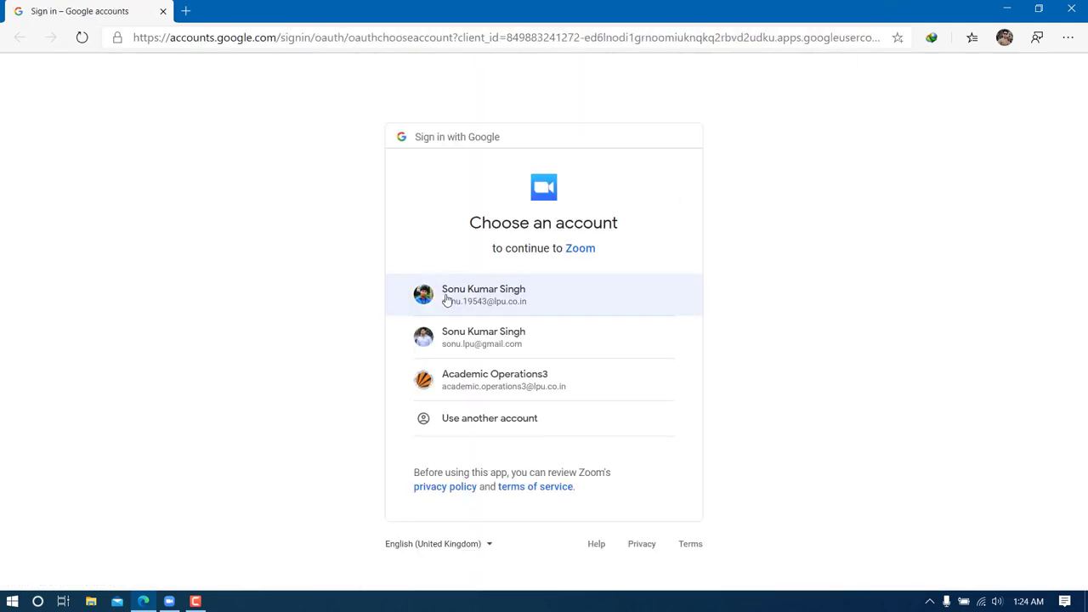
Step: Sign in with the first listed Google account and allow Zoom calendar access
{"action": "left_click", "coordinate": [485, 302]}
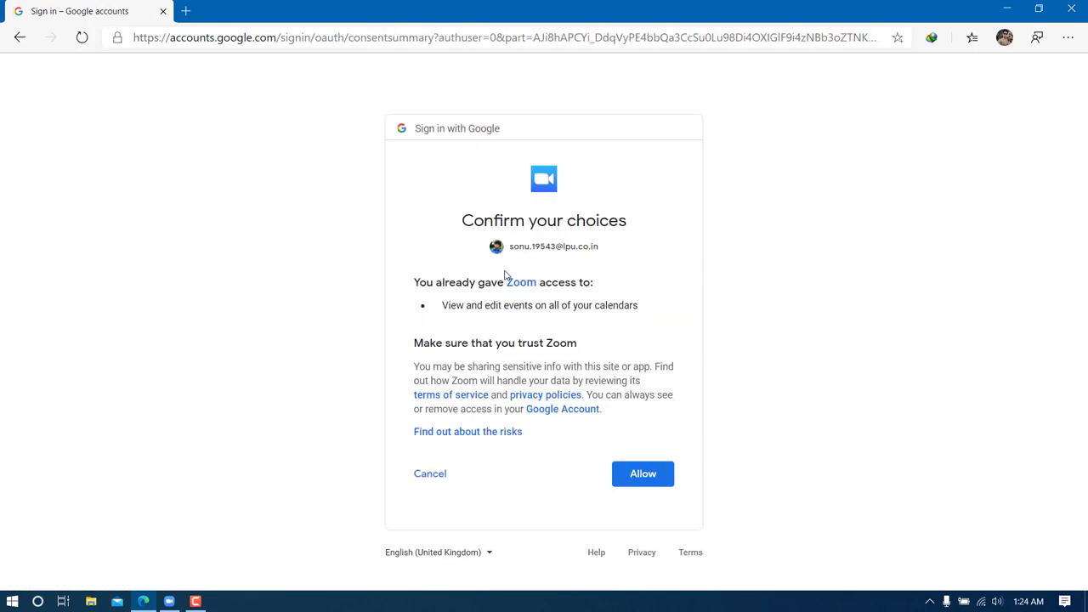
{"action": "left_click", "coordinate": [651, 474]}
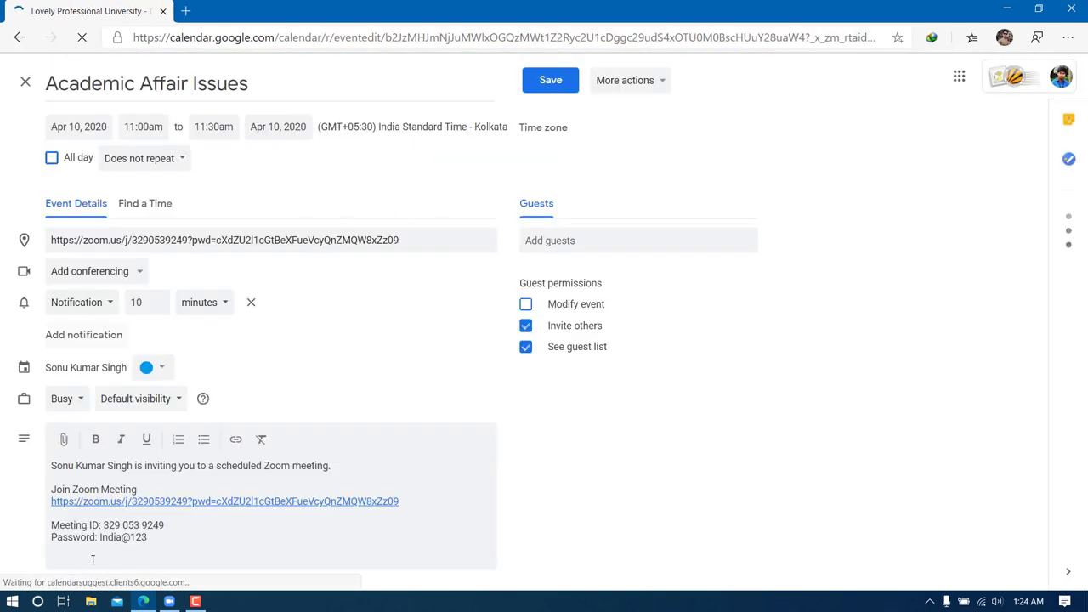
Step: Save the 11:00–11:30 event, dismiss a stray draft, and delete the 10 AM Academic Affairs Issue duplicate
{"action": "left_click", "coordinate": [550, 80]}
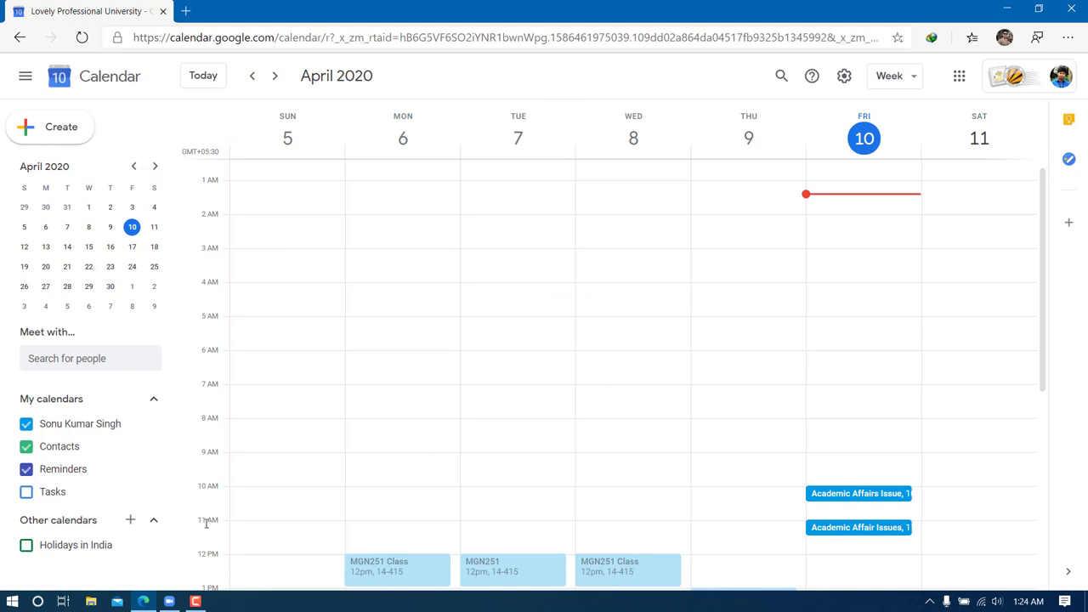
{"action": "left_click", "coordinate": [242, 527]}
{"action": "mouse_move", "coordinate": [867, 533]}
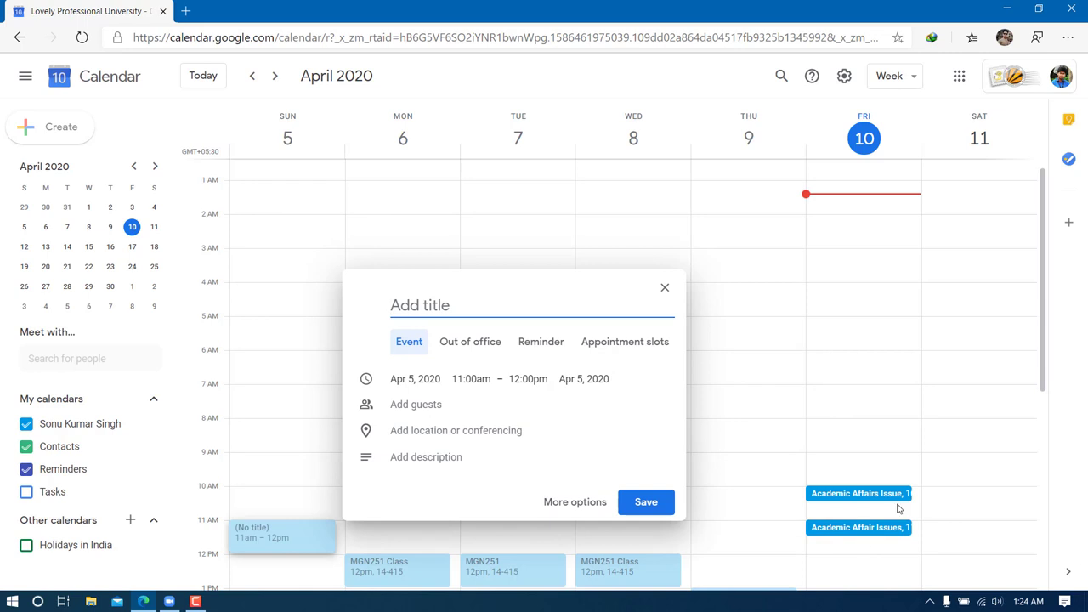
{"action": "mouse_move", "coordinate": [868, 497]}
{"action": "key", "text": "Escape"}
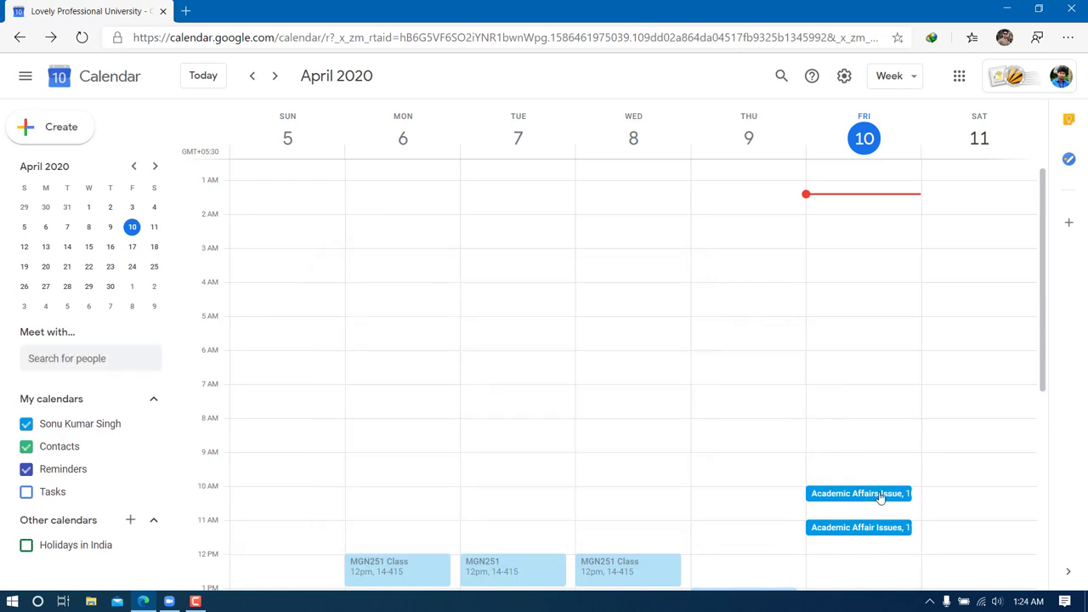
{"action": "left_click", "coordinate": [881, 498]}
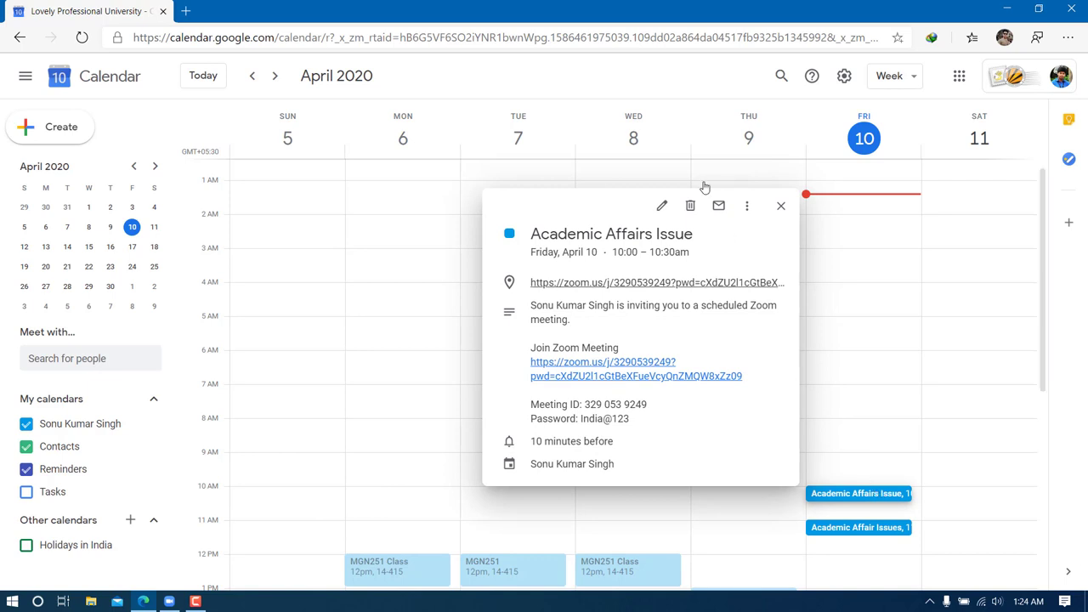
{"action": "left_click", "coordinate": [690, 205]}
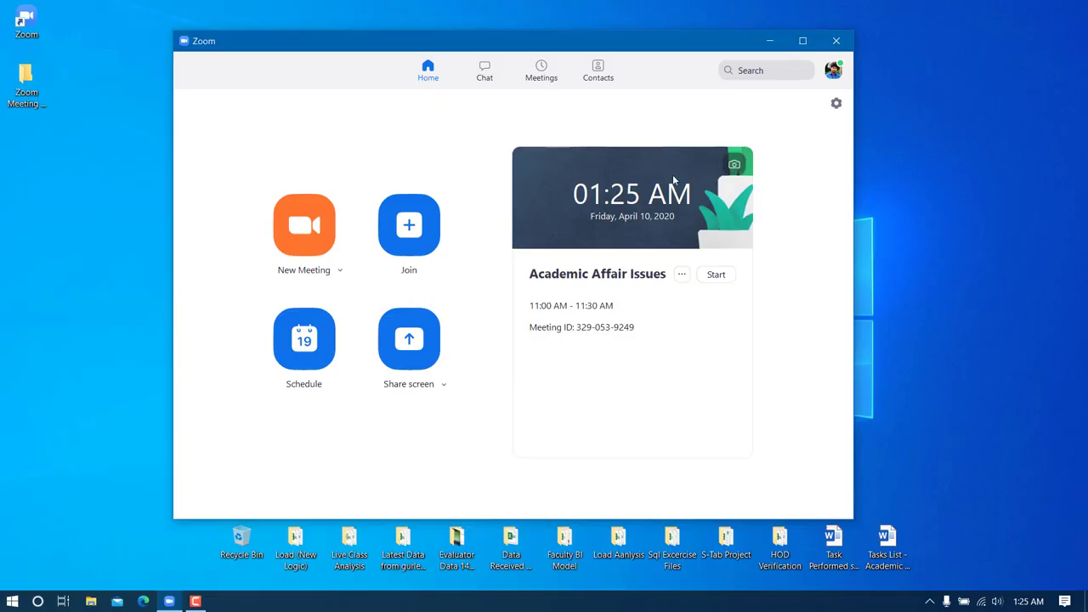
Step: Copy the Academic Affair Issues invitation from its meeting card and search Windows for 'note'
{"action": "left_click", "coordinate": [681, 273]}
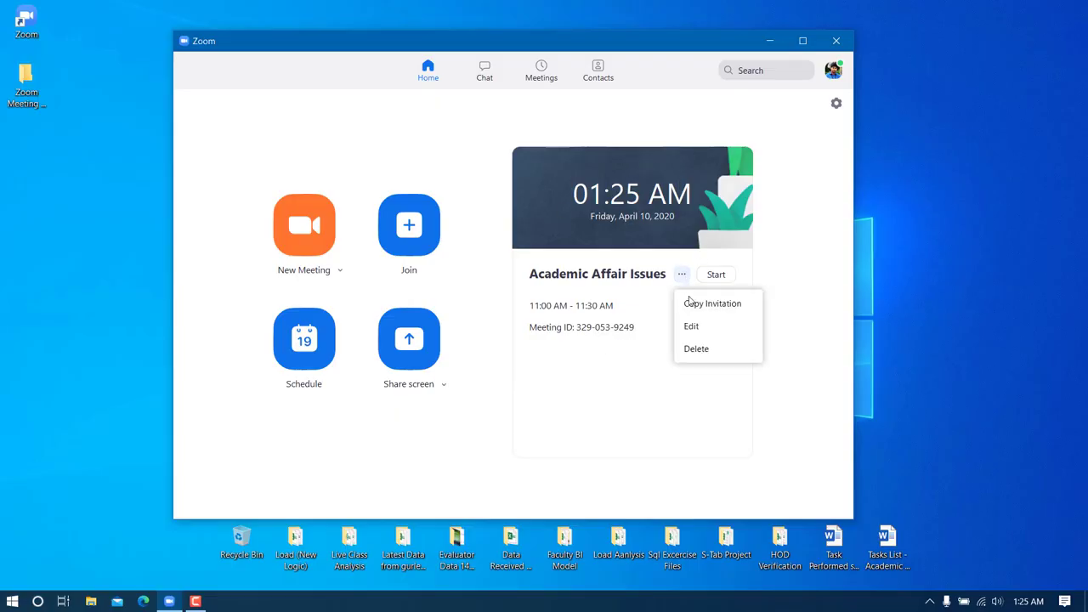
{"action": "left_click", "coordinate": [702, 304]}
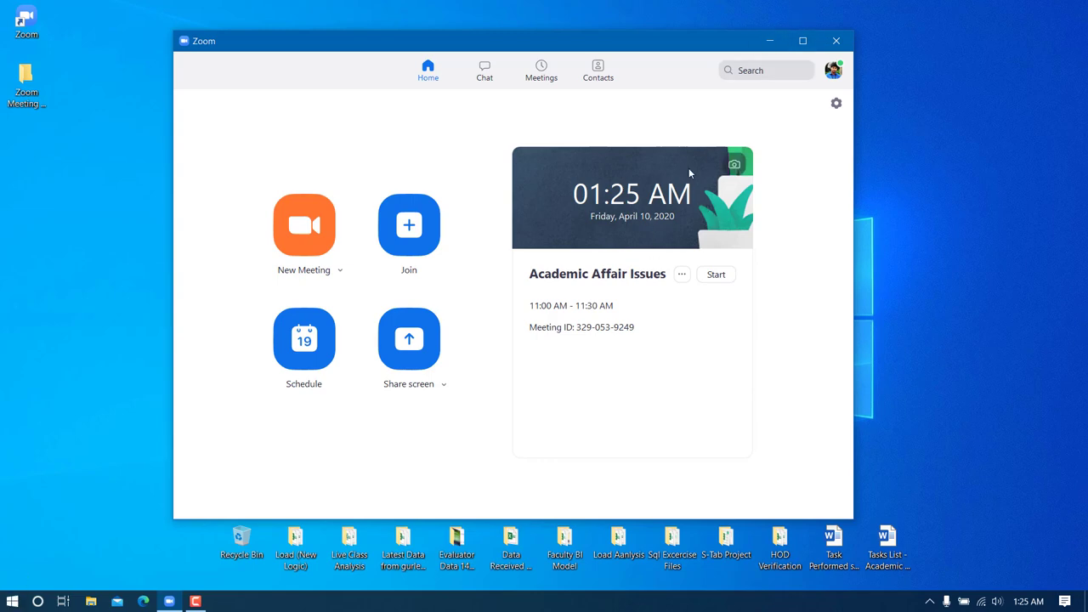
{"action": "key", "text": "super"}
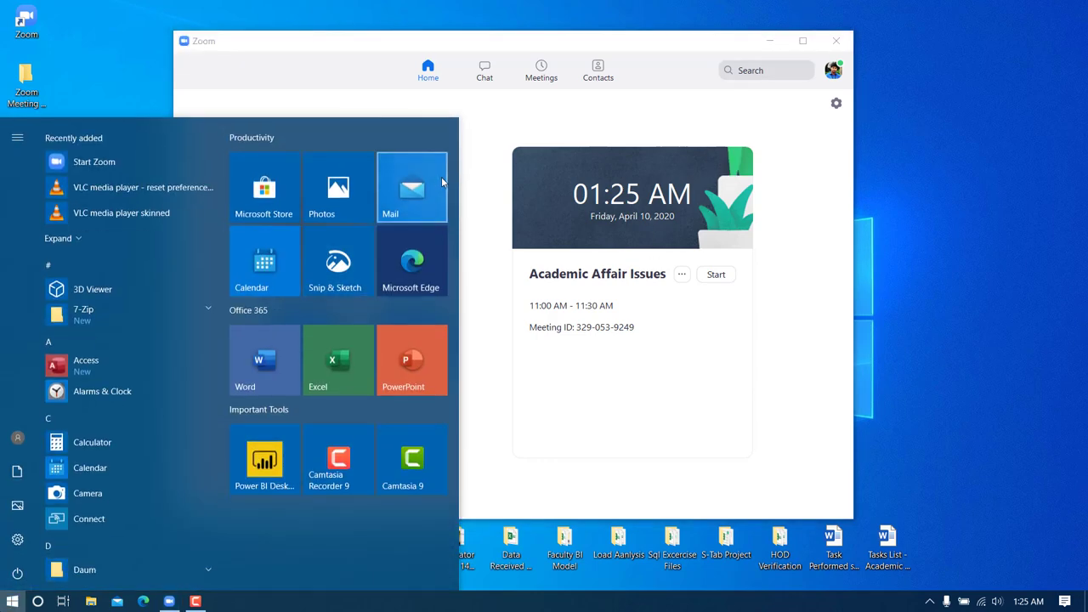
{"action": "key", "text": "Escape"}
{"action": "key", "text": "super"}
{"action": "type", "text": "note"}
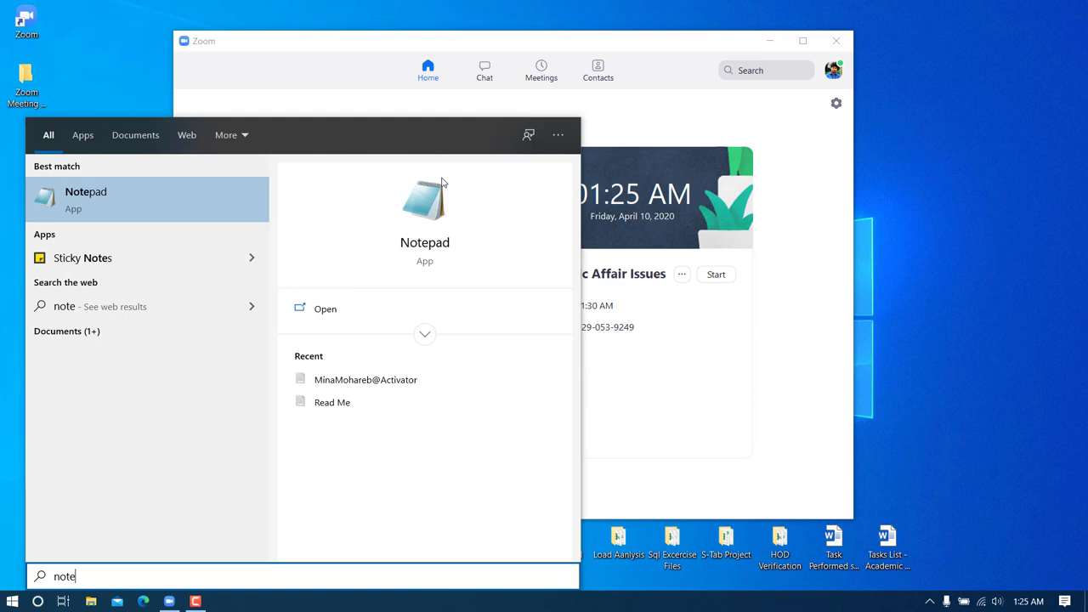
{"action": "key", "text": "Escape"}
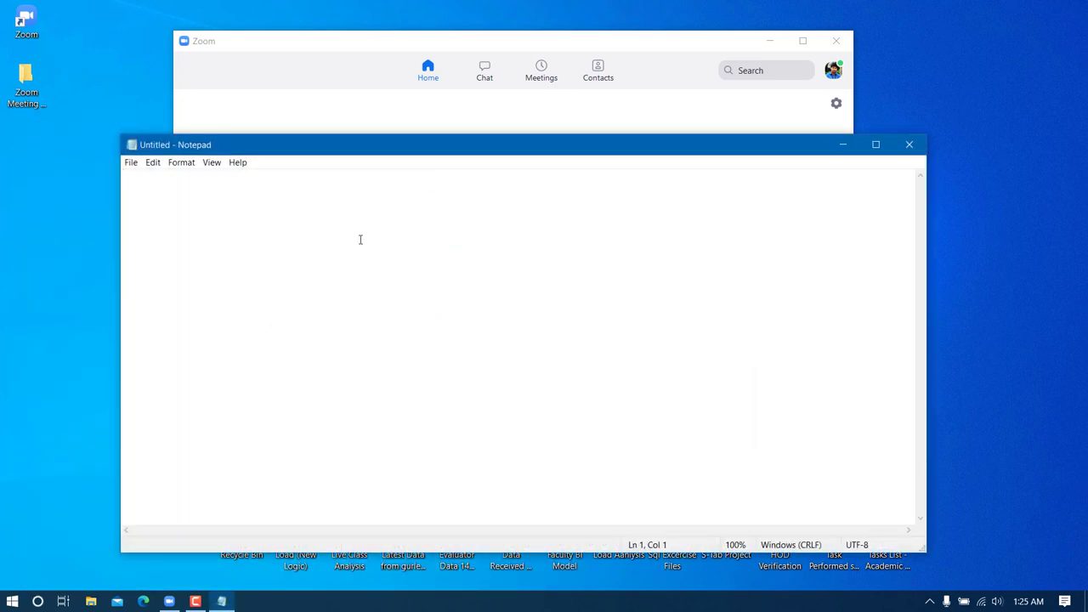
Step: Paste the Academic Affair Issues invitation into the blank Notepad note
{"action": "key", "text": "ctrl+v"}
{"action": "left_click_drag", "start_coordinate": [284, 139], "coordinate": [303, 99]}
{"action": "left_click", "coordinate": [562, 153]}
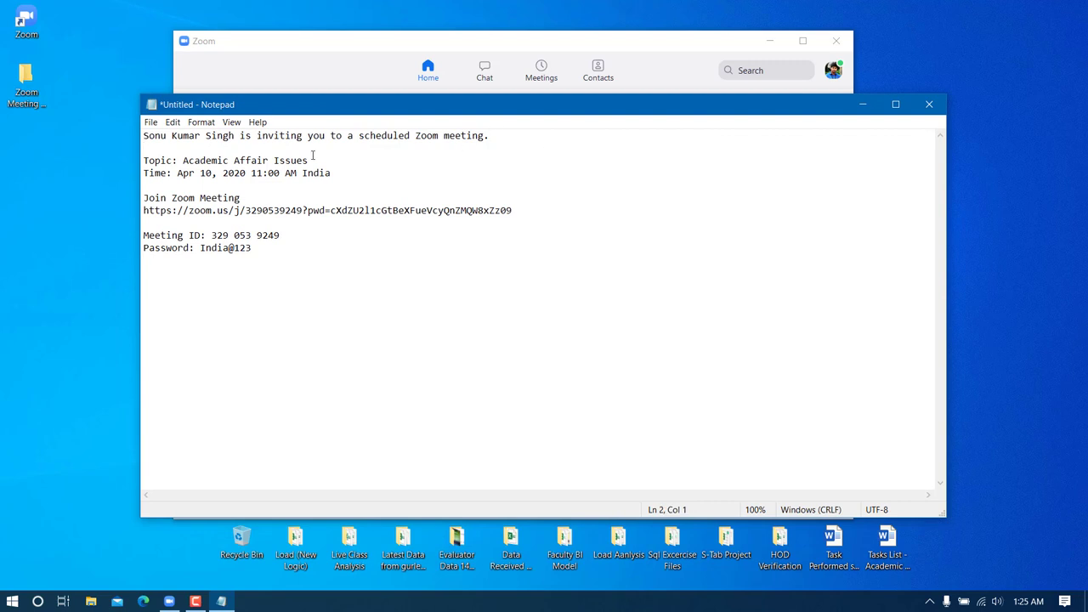
Step: Highlight the invitation's opening line, topic, meeting link, meeting ID and password in turn
{"action": "left_click_drag", "start_coordinate": [307, 134], "coordinate": [485, 136]}
{"action": "left_click", "coordinate": [503, 137]}
{"action": "mouse_move", "coordinate": [182, 160]}
{"action": "left_mouse_down"}
{"action": "mouse_move", "coordinate": [336, 161]}
{"action": "mouse_move", "coordinate": [179, 176]}
{"action": "left_mouse_up"}
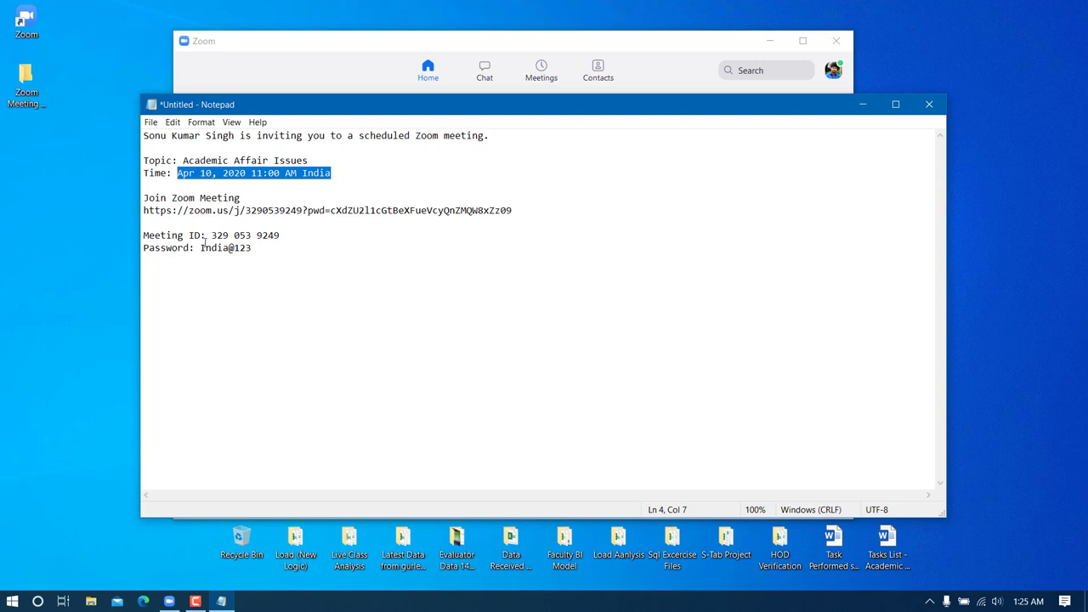
{"action": "left_click", "coordinate": [156, 201]}
{"action": "left_click_drag", "start_coordinate": [235, 210], "coordinate": [536, 205]}
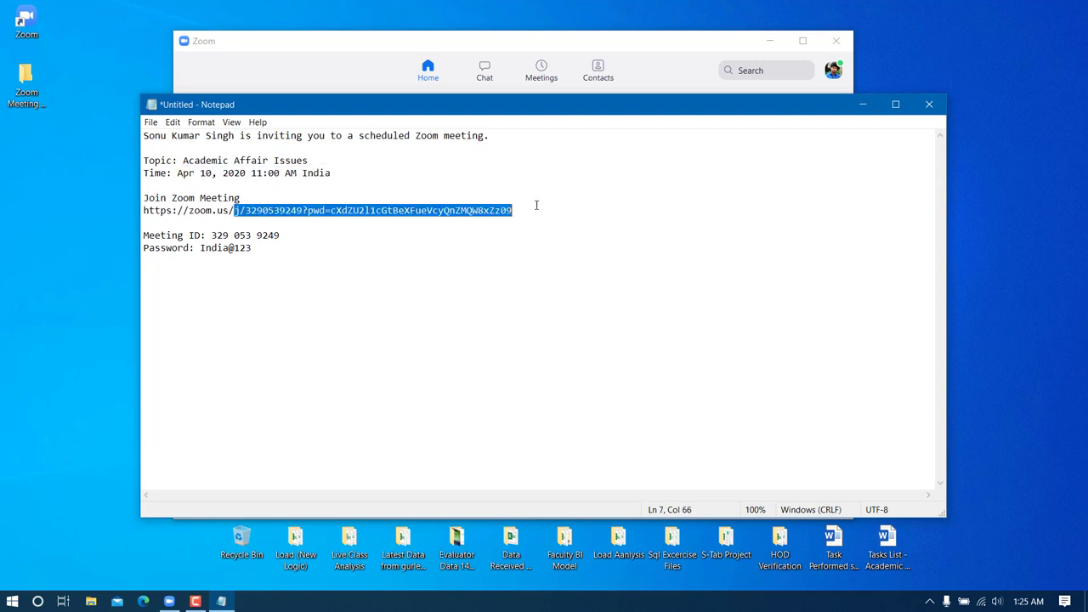
{"action": "left_click", "coordinate": [532, 219]}
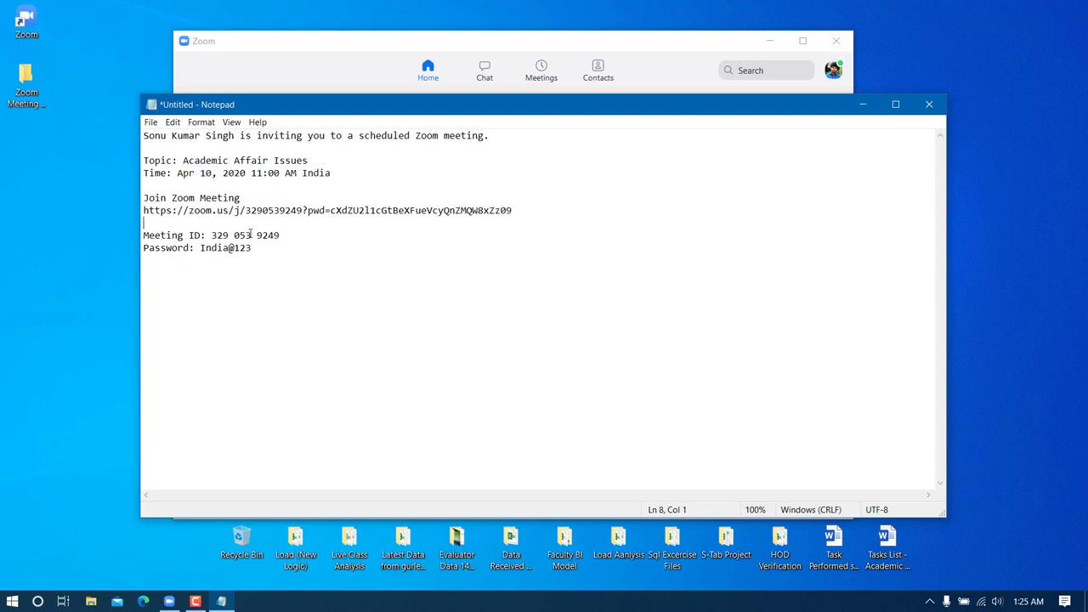
{"action": "left_click_drag", "start_coordinate": [214, 235], "coordinate": [234, 257]}
{"action": "left_click", "coordinate": [280, 245]}
{"action": "left_click", "coordinate": [245, 249], "text": "shift"}
{"action": "left_click", "coordinate": [234, 258]}
{"action": "left_click_drag", "start_coordinate": [149, 136], "coordinate": [217, 136]}
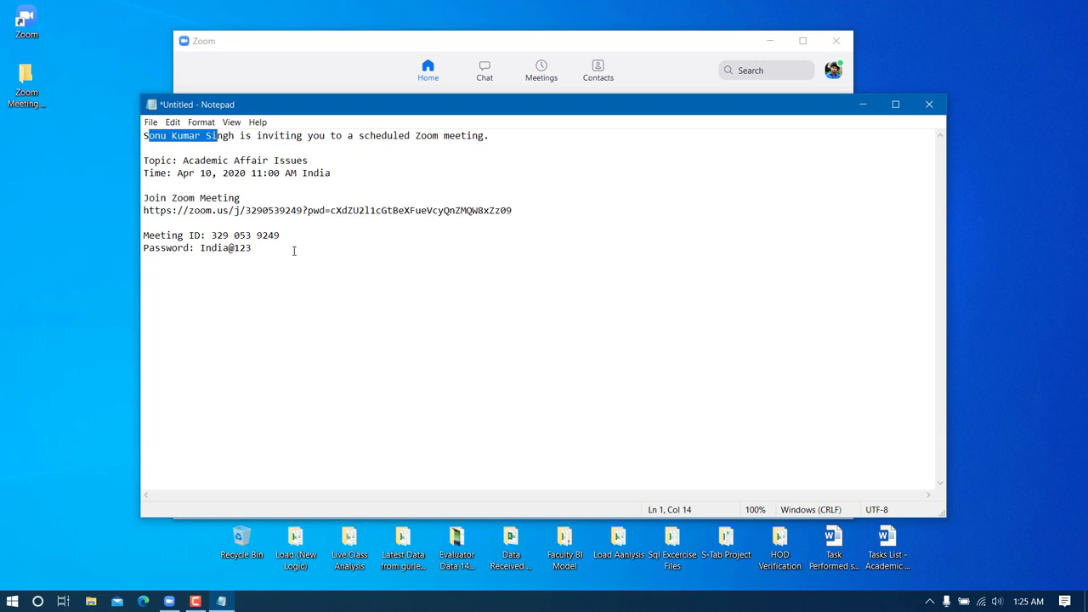
Step: Select all the invitation text, then close Notepad without saving
{"action": "key", "text": "ctrl+a"}
{"action": "left_click_drag", "start_coordinate": [174, 112], "coordinate": [172, 172]}
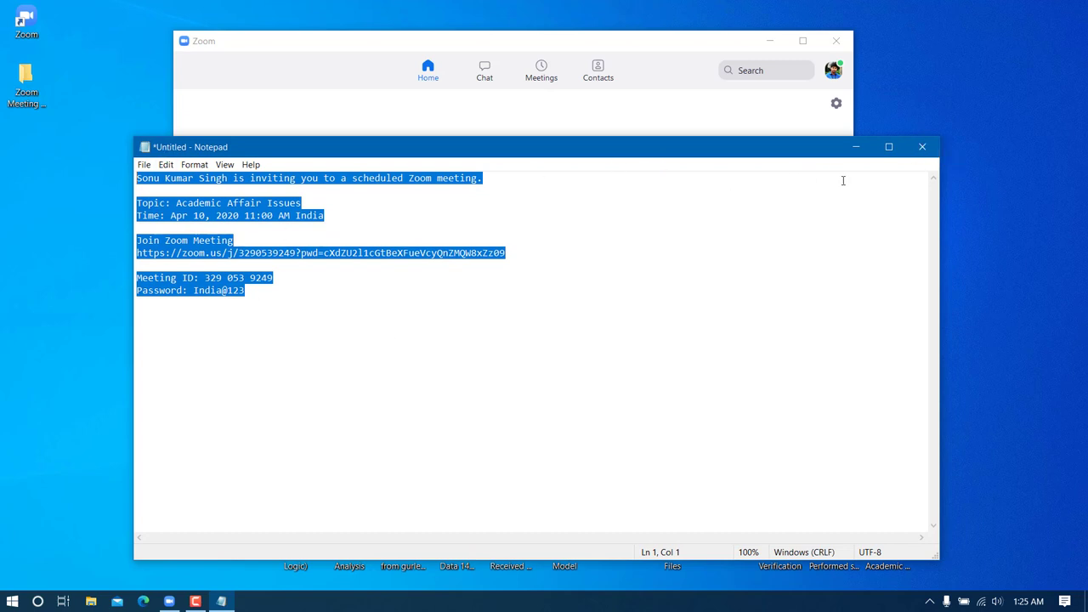
{"action": "left_click", "coordinate": [922, 146]}
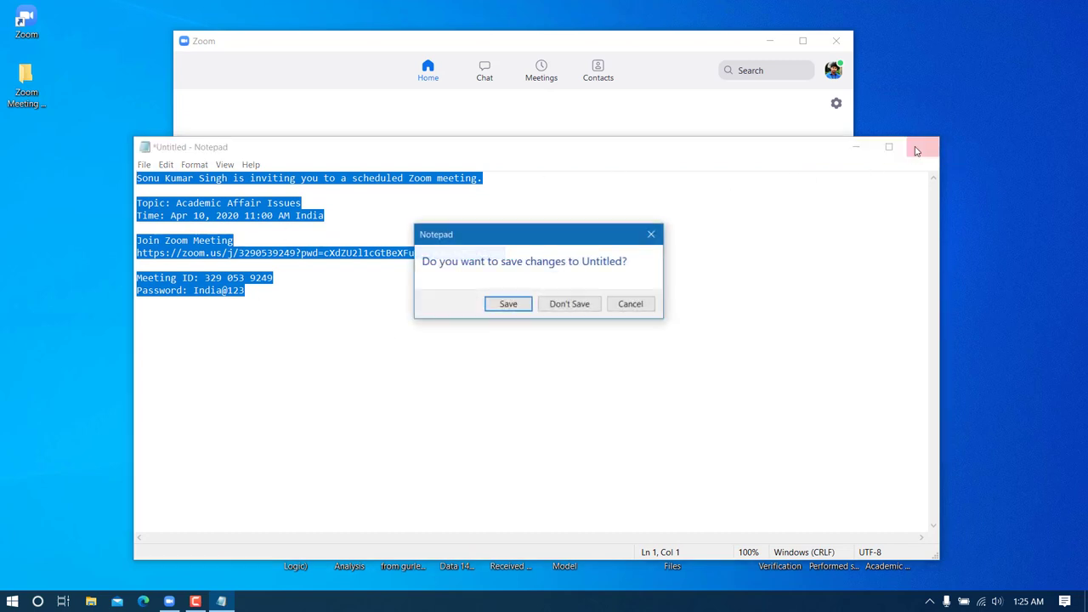
{"action": "left_click", "coordinate": [569, 304]}
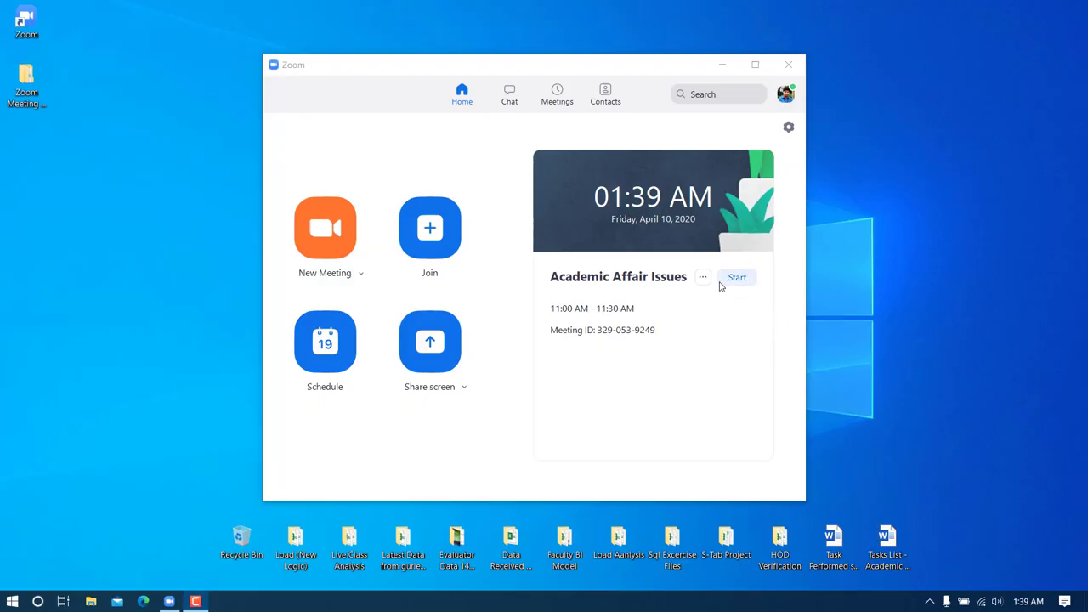
Step: Copy the meeting invitation again and paste it into a new Notepad window
{"action": "left_click", "coordinate": [702, 277]}
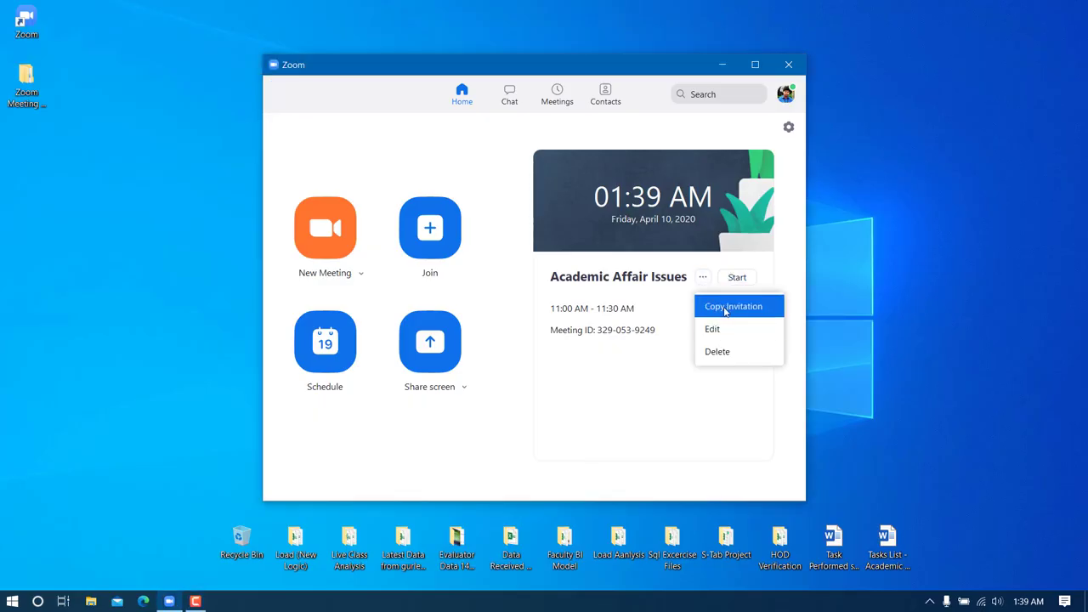
{"action": "left_click", "coordinate": [724, 309]}
{"action": "key", "text": "super"}
{"action": "type", "text": "notepad"}
{"action": "key", "text": "Return"}
{"action": "key", "text": "ctrl+v"}
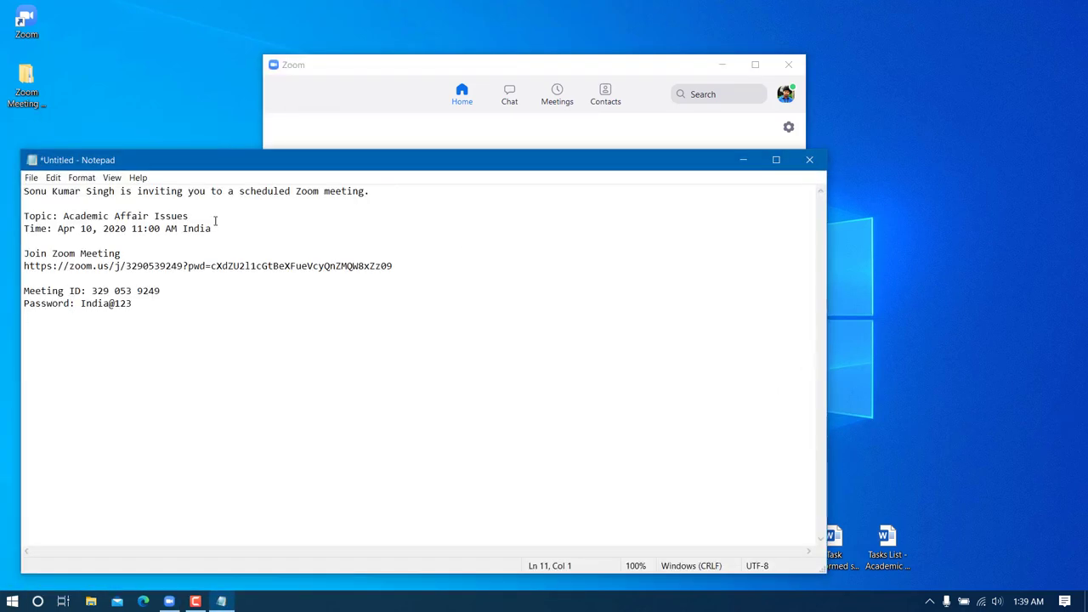
Step: Arrange the Notepad and Zoom windows side by side, narrowing Notepad
{"action": "left_click_drag", "start_coordinate": [217, 162], "coordinate": [212, 196]}
{"action": "left_click_drag", "start_coordinate": [386, 65], "coordinate": [602, 58]}
{"action": "left_click_drag", "start_coordinate": [373, 193], "coordinate": [383, 167]}
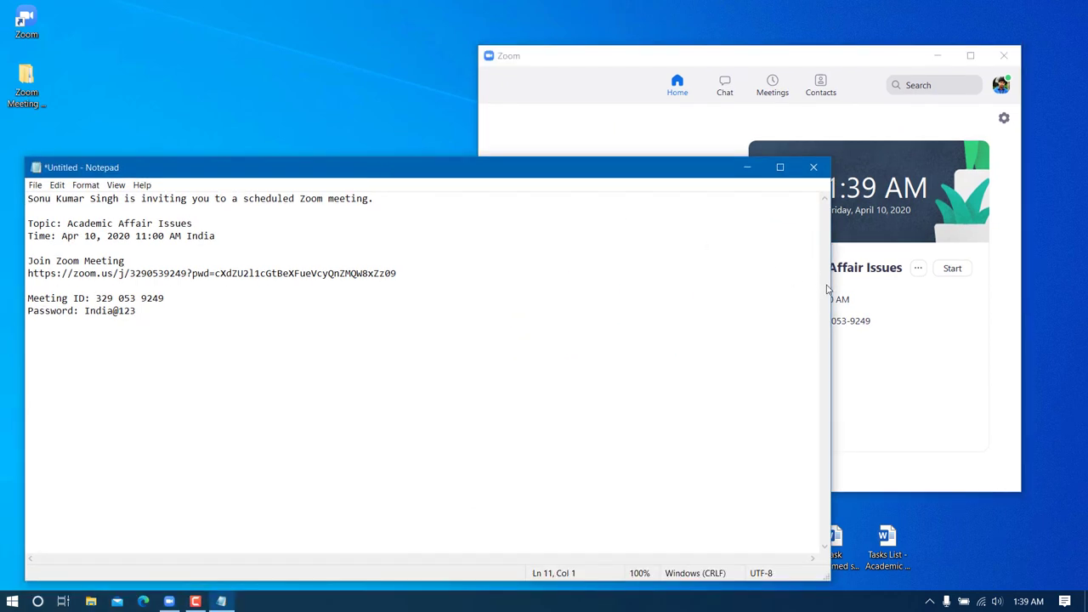
{"action": "left_click_drag", "start_coordinate": [830, 290], "coordinate": [468, 291]}
Step: Paste the invitation's meeting ID into Zoom's Join dialog and turn off video
{"action": "left_click", "coordinate": [643, 223]}
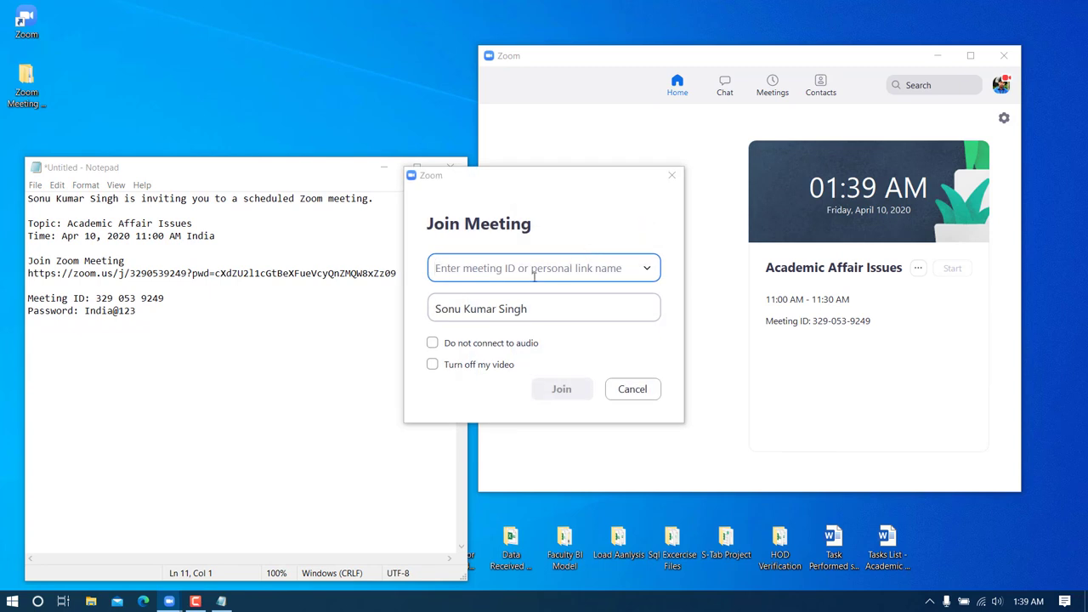
{"action": "left_click_drag", "start_coordinate": [176, 299], "coordinate": [95, 300]}
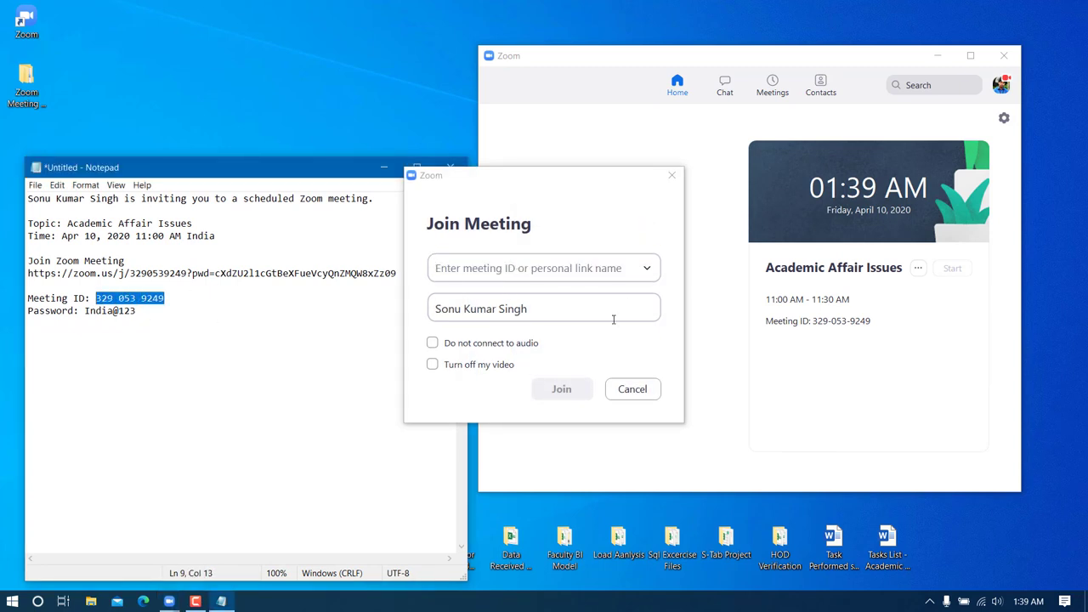
{"action": "left_click", "coordinate": [534, 269]}
{"action": "key", "text": "ctrl+v"}
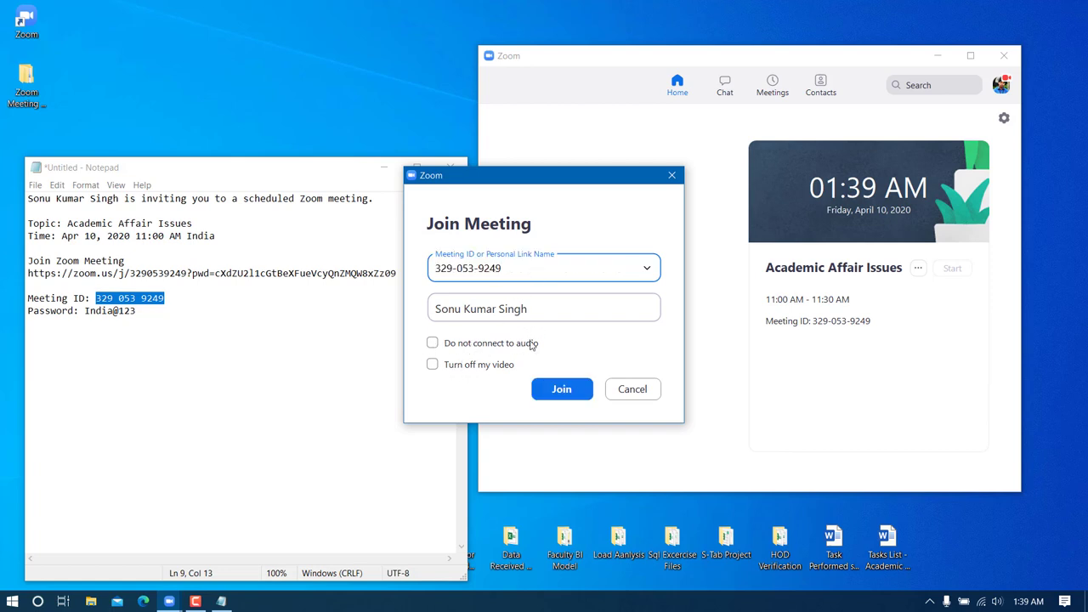
{"action": "left_click", "coordinate": [449, 368]}
Step: Minimize Notepad and join the meeting with the entered ID
{"action": "left_click_drag", "start_coordinate": [358, 170], "coordinate": [348, 55]}
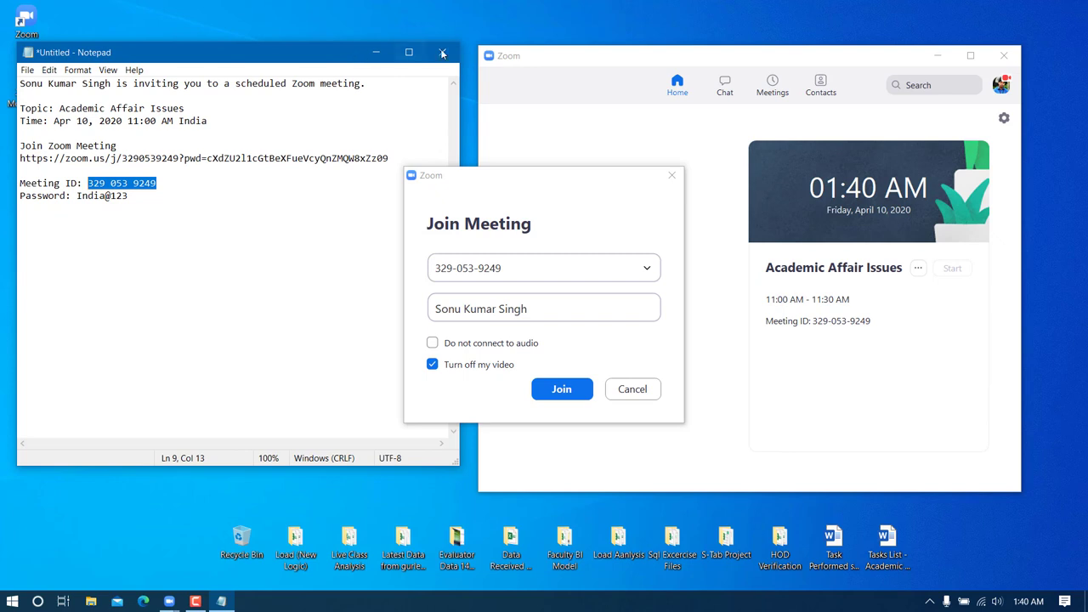
{"action": "left_click", "coordinate": [378, 52]}
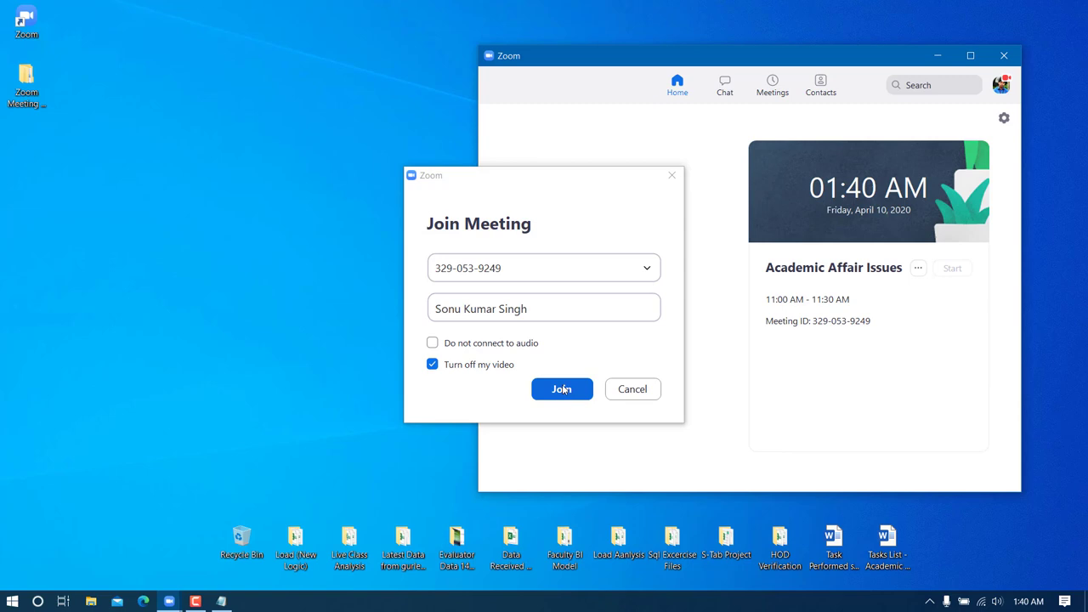
{"action": "left_click_drag", "start_coordinate": [579, 177], "coordinate": [357, 161]}
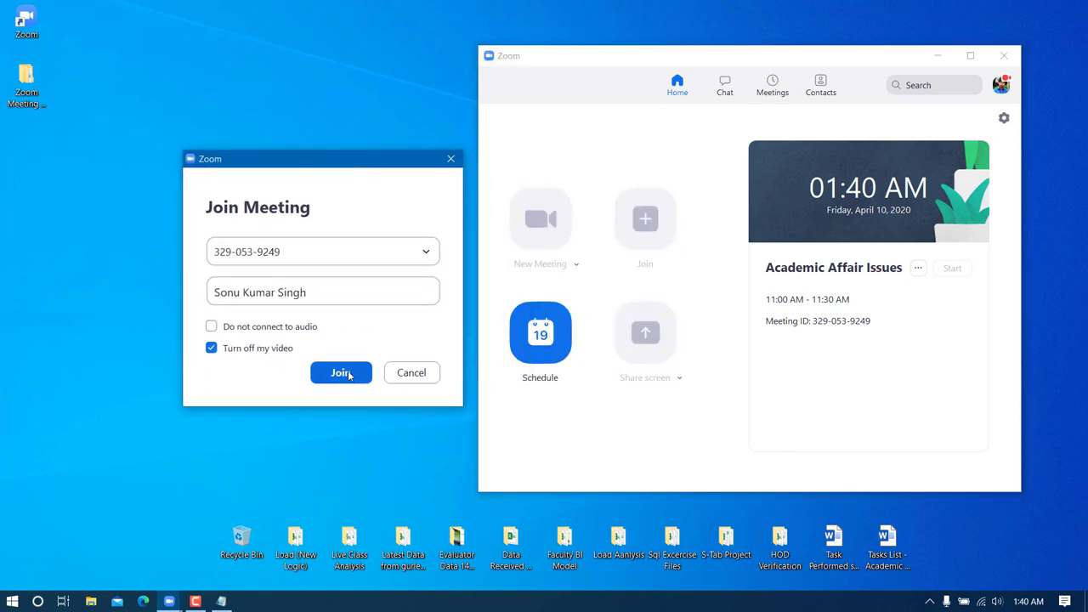
{"action": "left_click", "coordinate": [341, 373]}
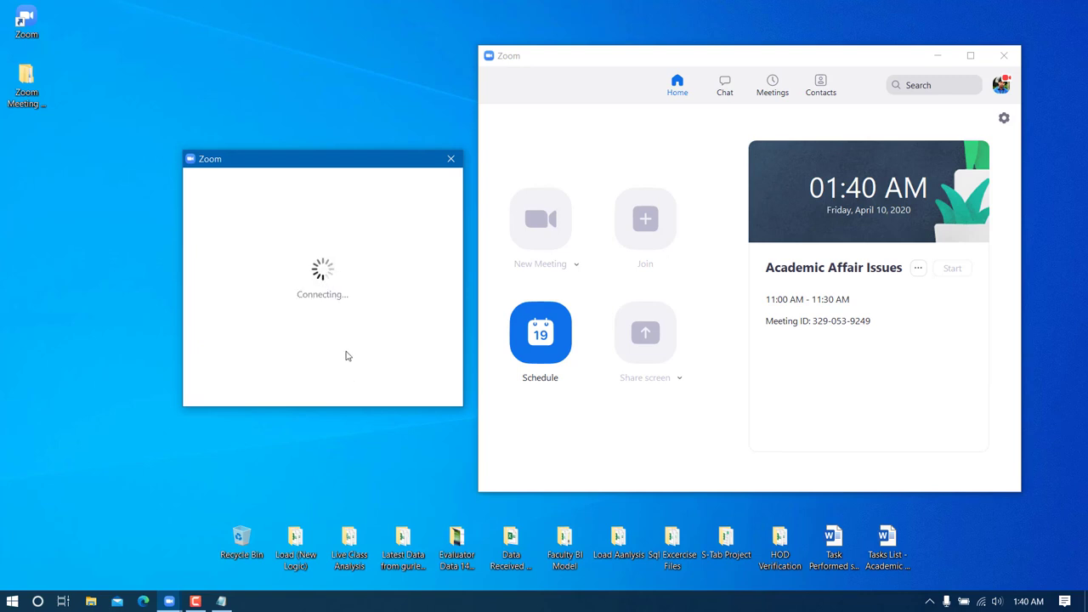
Step: Tick 'Automatically join audio by computer' and join with computer audio
{"action": "mouse_move", "coordinate": [320, 164]}
{"action": "left_mouse_down"}
{"action": "mouse_move", "coordinate": [390, 170]}
{"action": "mouse_move", "coordinate": [317, 153]}
{"action": "left_mouse_up"}
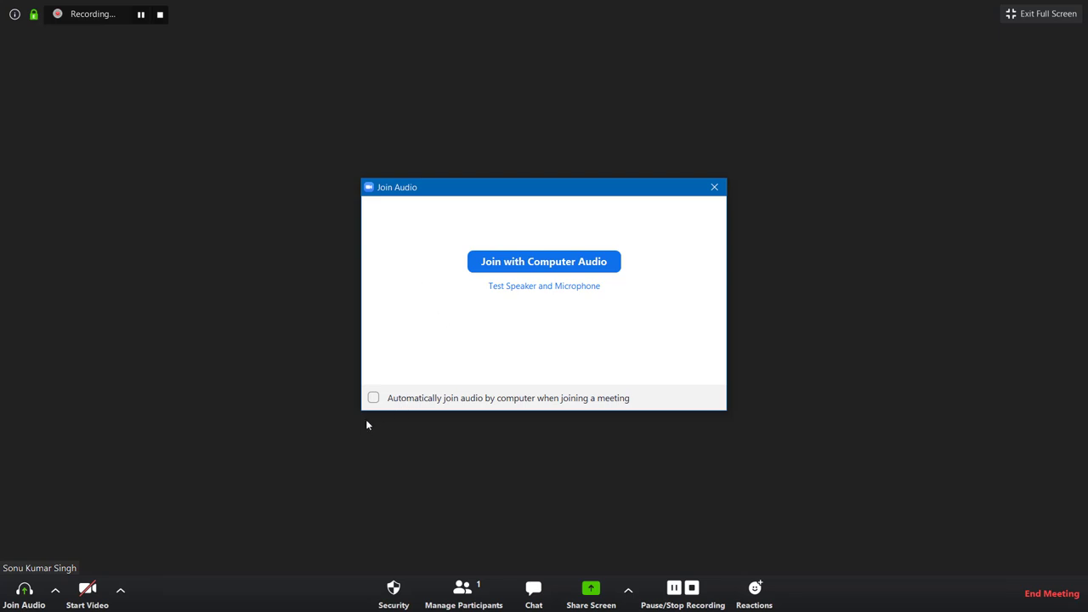
{"action": "left_click", "coordinate": [373, 399]}
{"action": "left_click", "coordinate": [516, 265]}
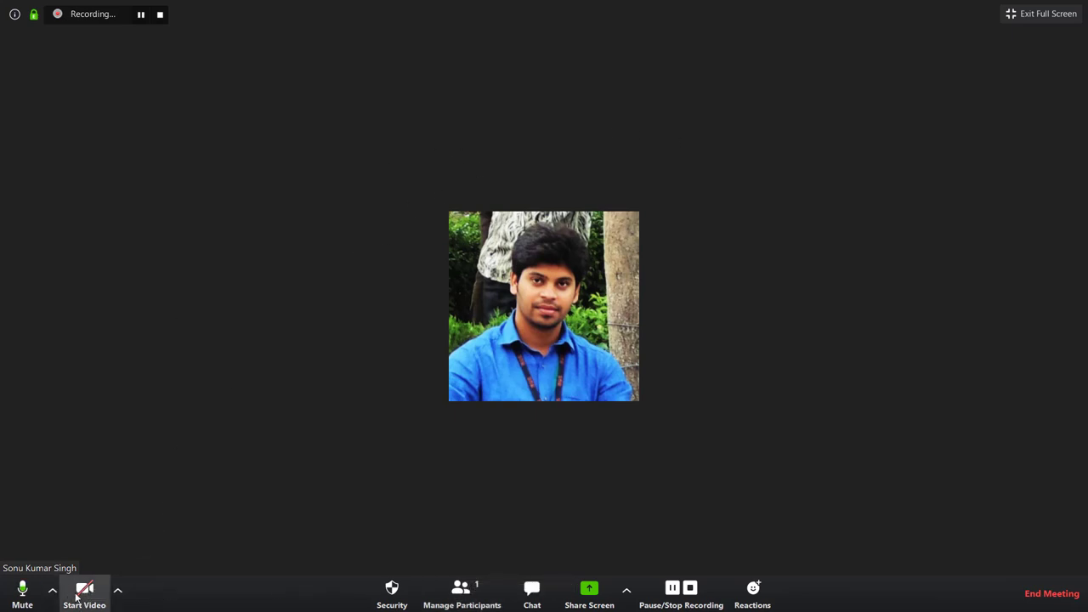
{"action": "left_click", "coordinate": [117, 589]}
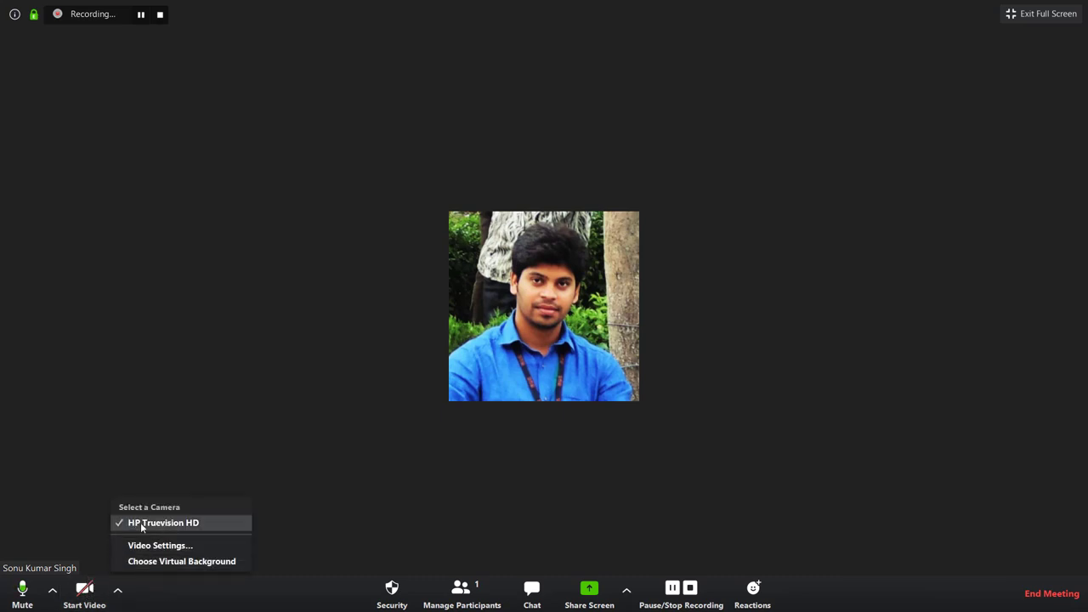
{"action": "left_click", "coordinate": [102, 462]}
{"action": "left_click", "coordinate": [51, 589]}
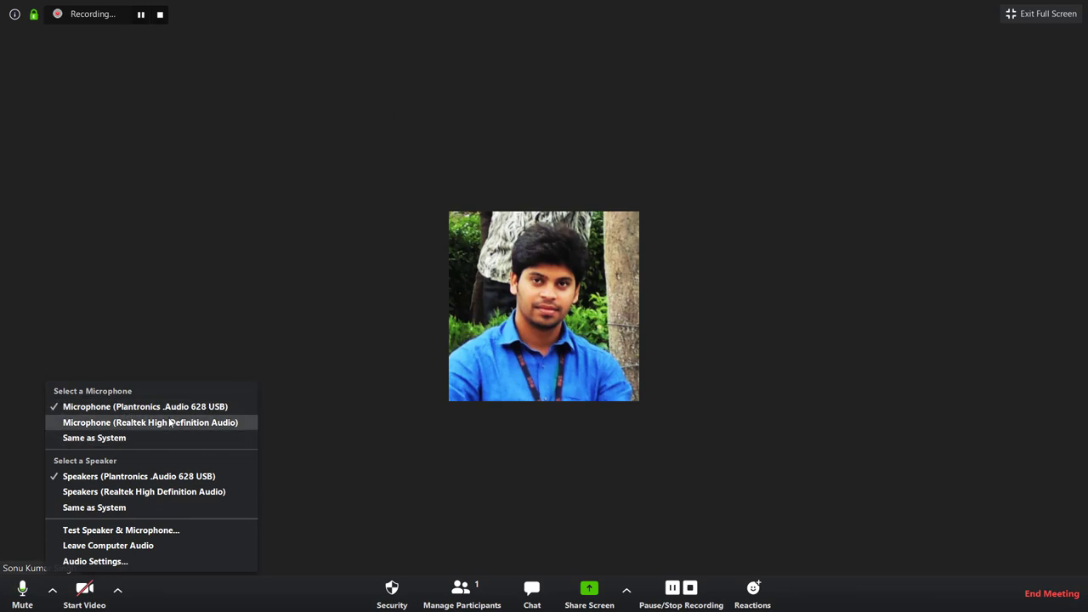
{"action": "left_click", "coordinate": [263, 341]}
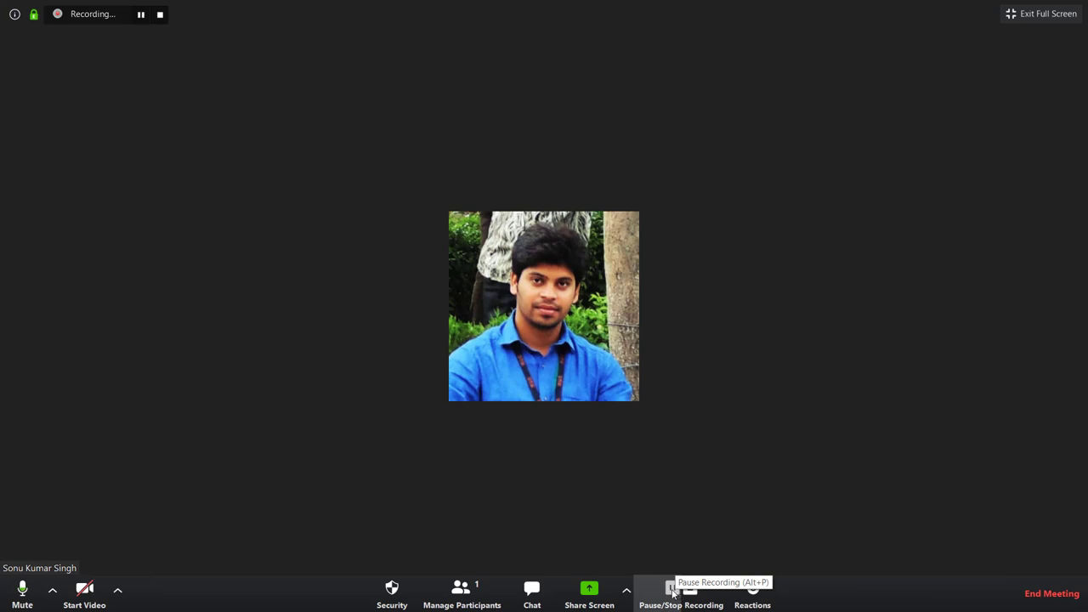
{"action": "left_click", "coordinate": [672, 589]}
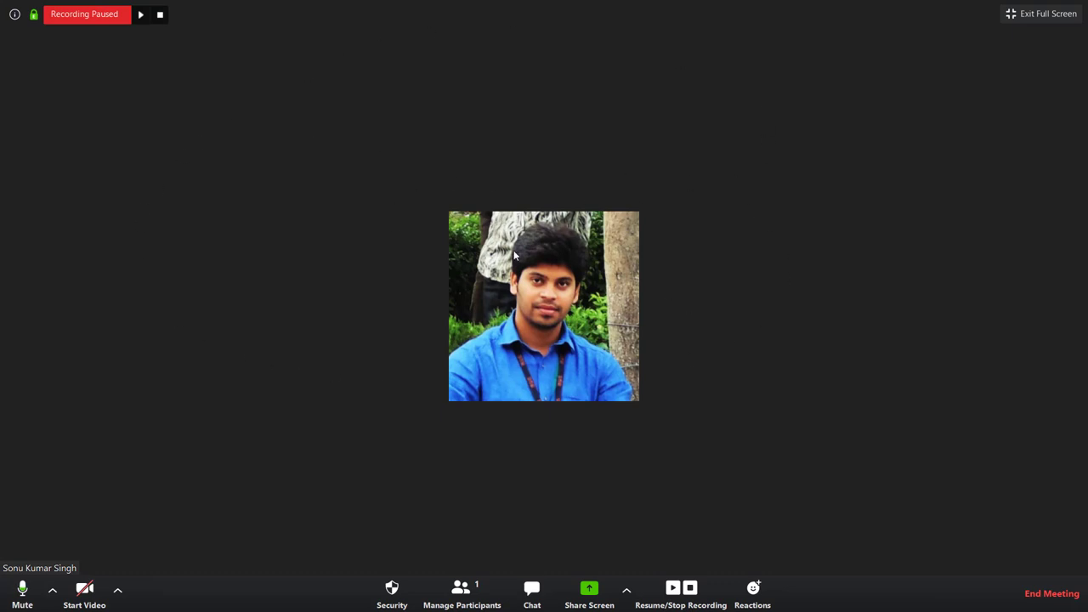
{"action": "left_click", "coordinate": [672, 589]}
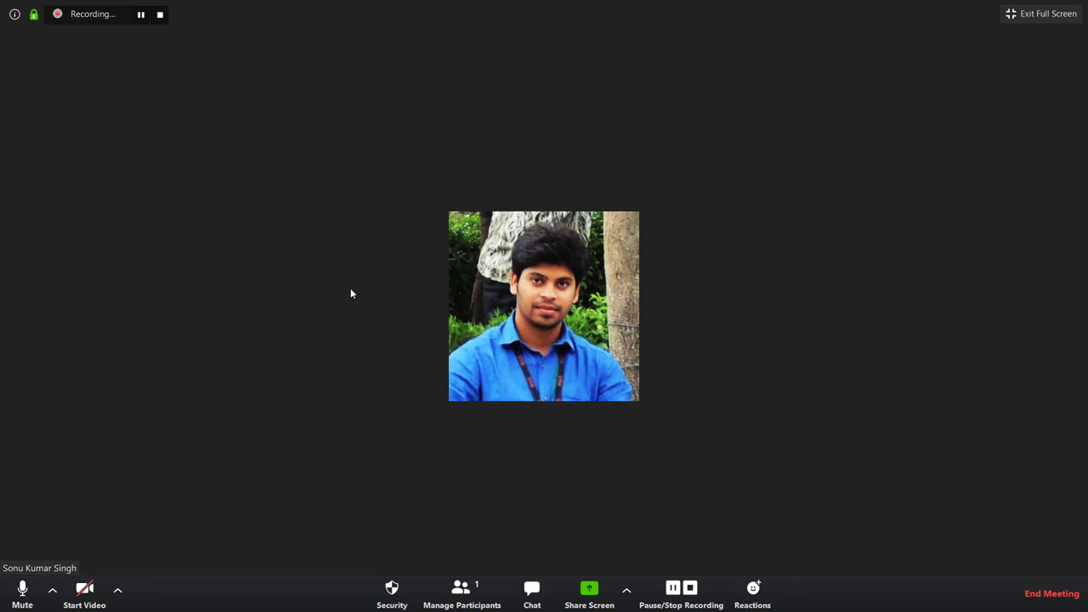
Step: End the Academic Affair Issues meeting for all participants
{"action": "left_click", "coordinate": [1042, 599]}
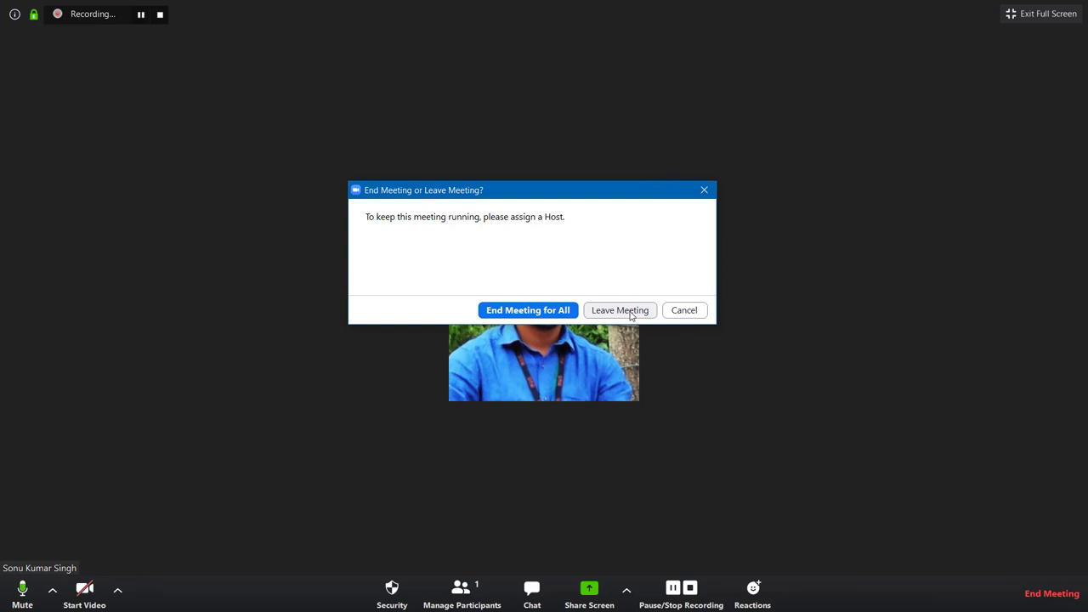
{"action": "left_click", "coordinate": [489, 311]}
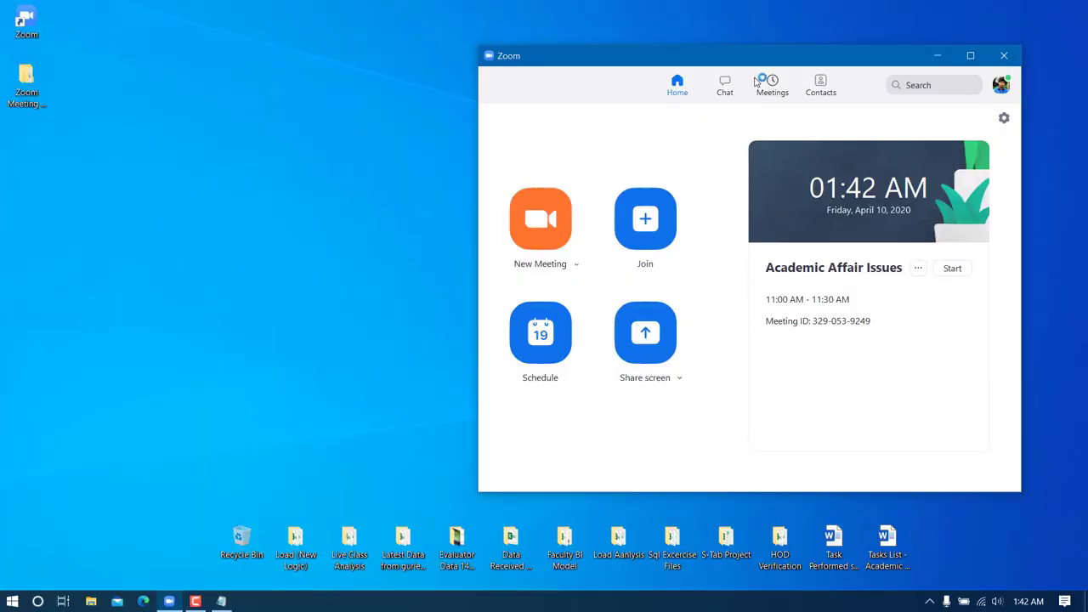
Step: Open the zoom_0 recording from the meeting folder, choosing VLC media player
{"action": "left_click_drag", "start_coordinate": [608, 232], "coordinate": [543, 123]}
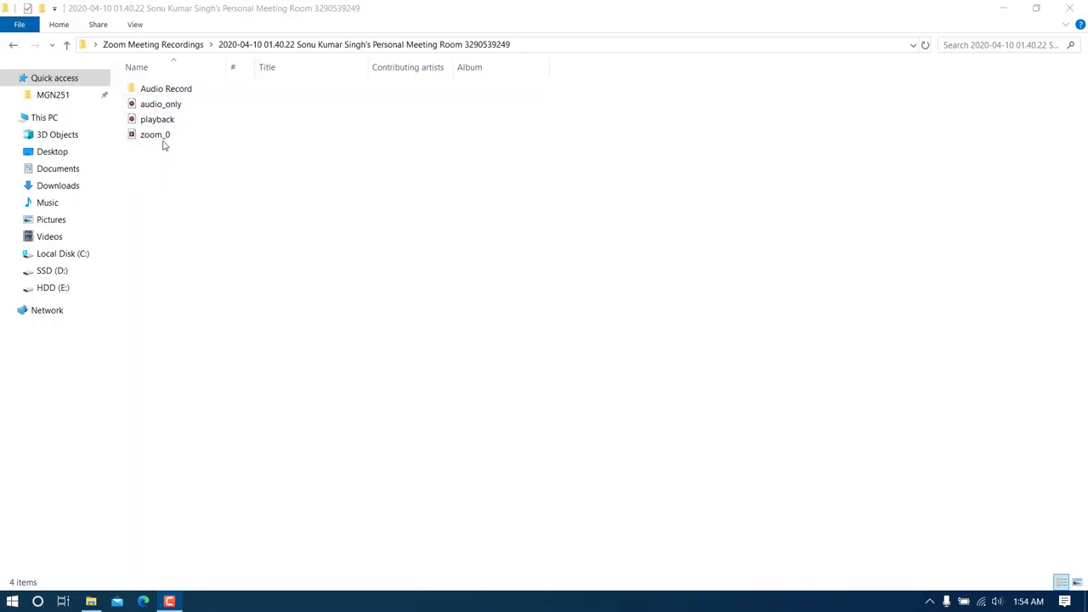
{"action": "left_click_drag", "start_coordinate": [227, 66], "coordinate": [250, 66]}
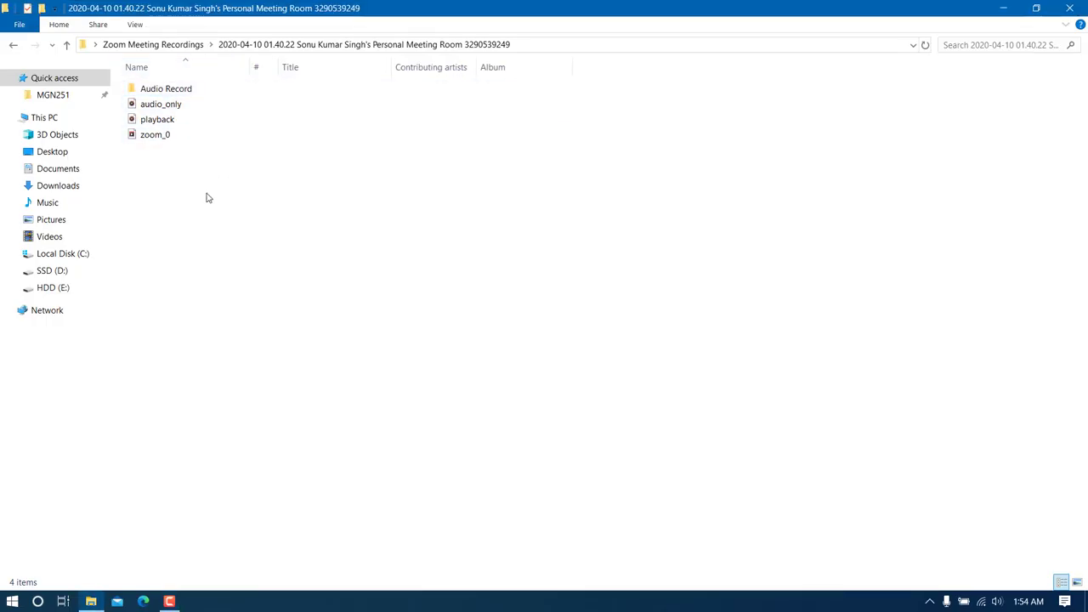
{"action": "left_click", "coordinate": [146, 136]}
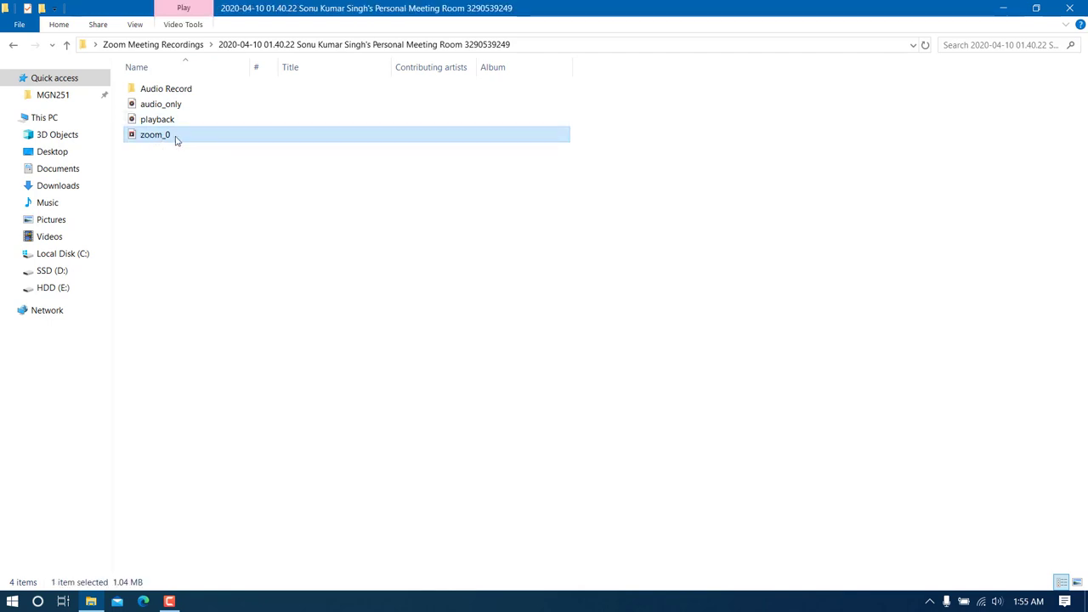
{"action": "right_click", "coordinate": [177, 139]}
{"action": "left_click", "coordinate": [212, 142]}
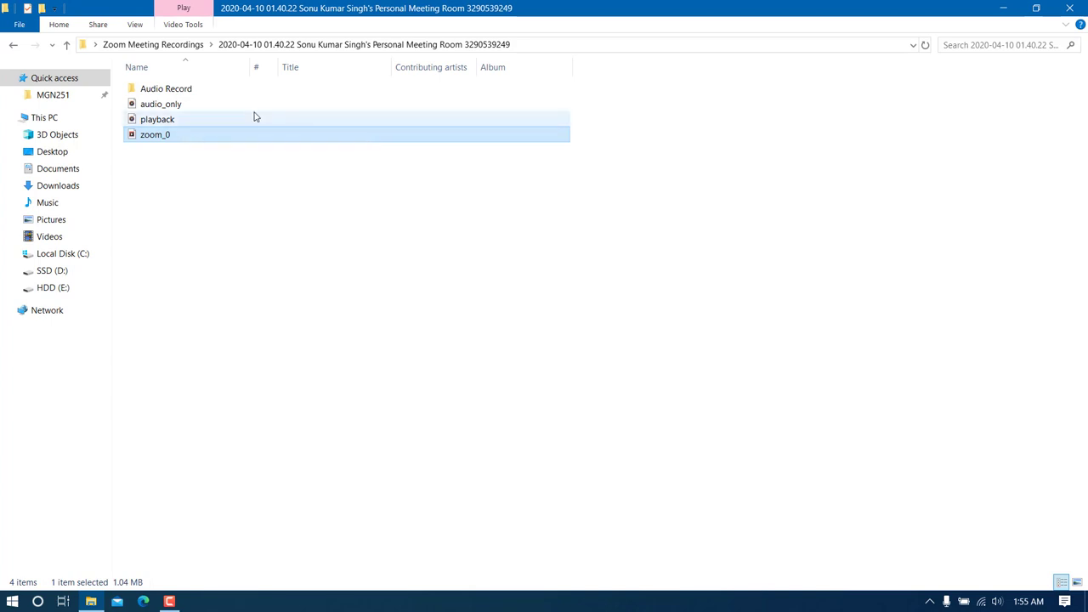
{"action": "left_click", "coordinate": [494, 310]}
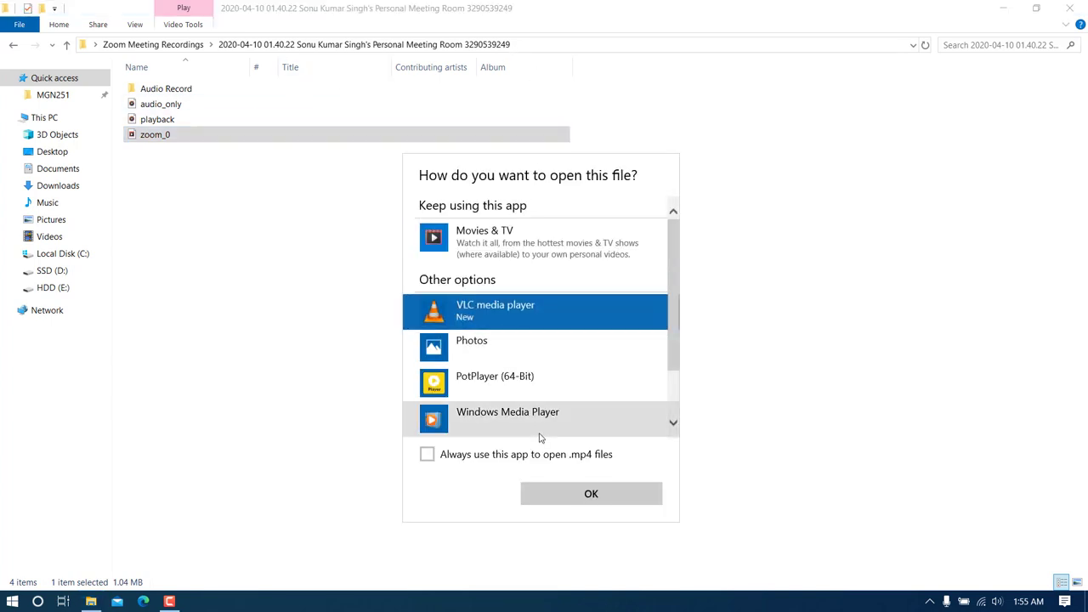
Step: Play zoom_0 in VLC with the volume raised, skipping ahead to about 00:30
{"action": "left_click", "coordinate": [565, 494]}
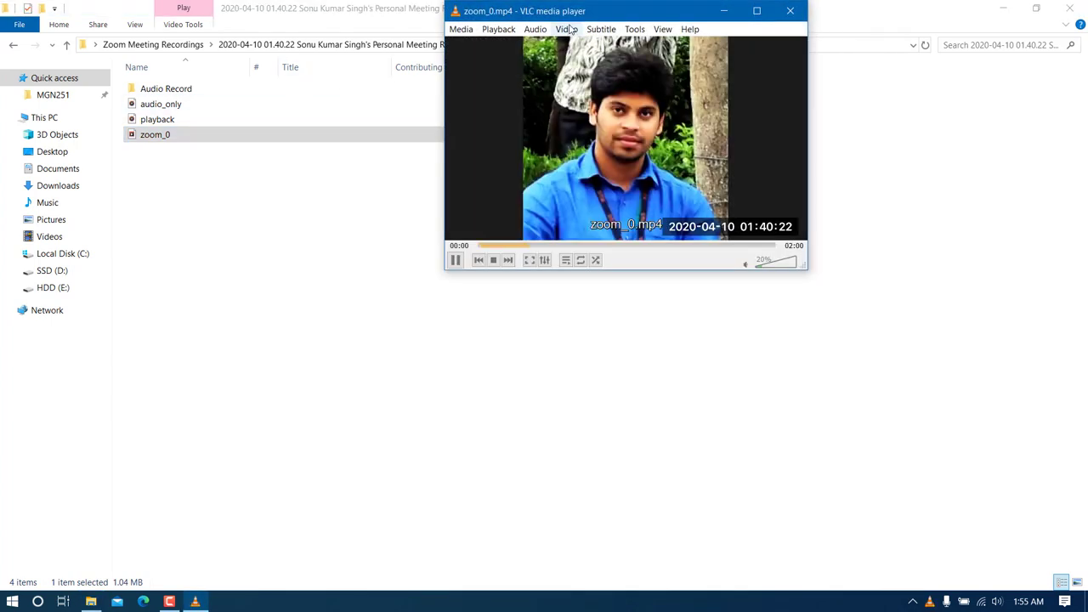
{"action": "left_click", "coordinate": [330, 289]}
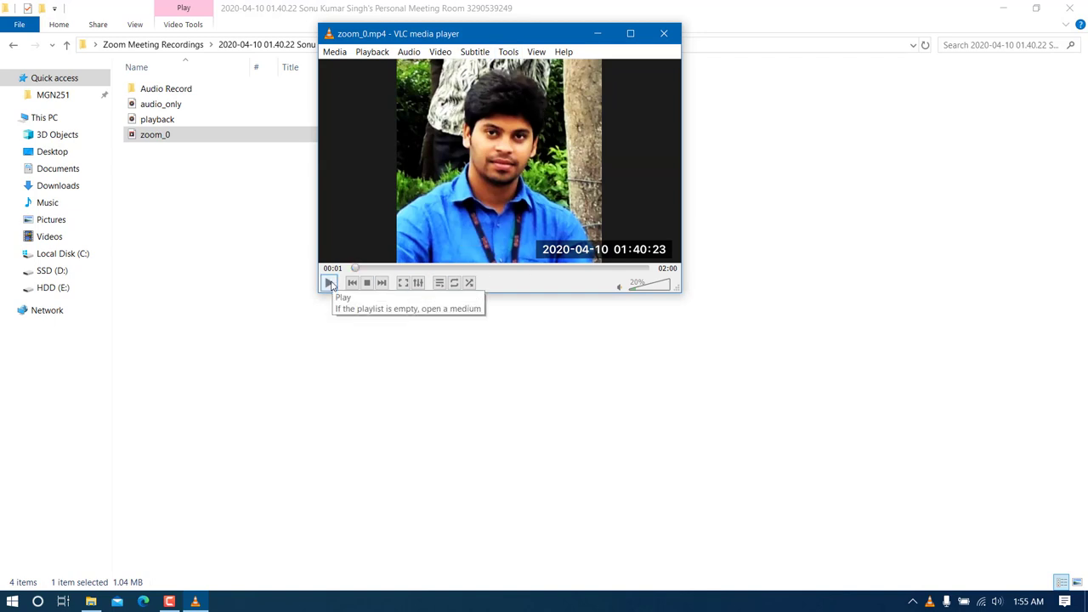
{"action": "left_click", "coordinate": [648, 290]}
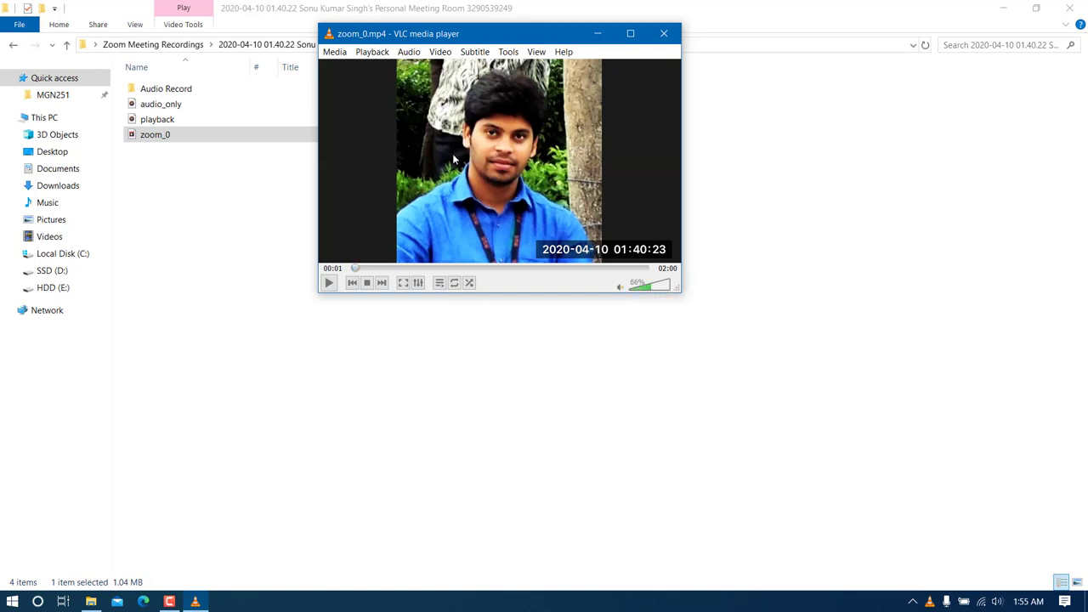
{"action": "left_click", "coordinate": [429, 268]}
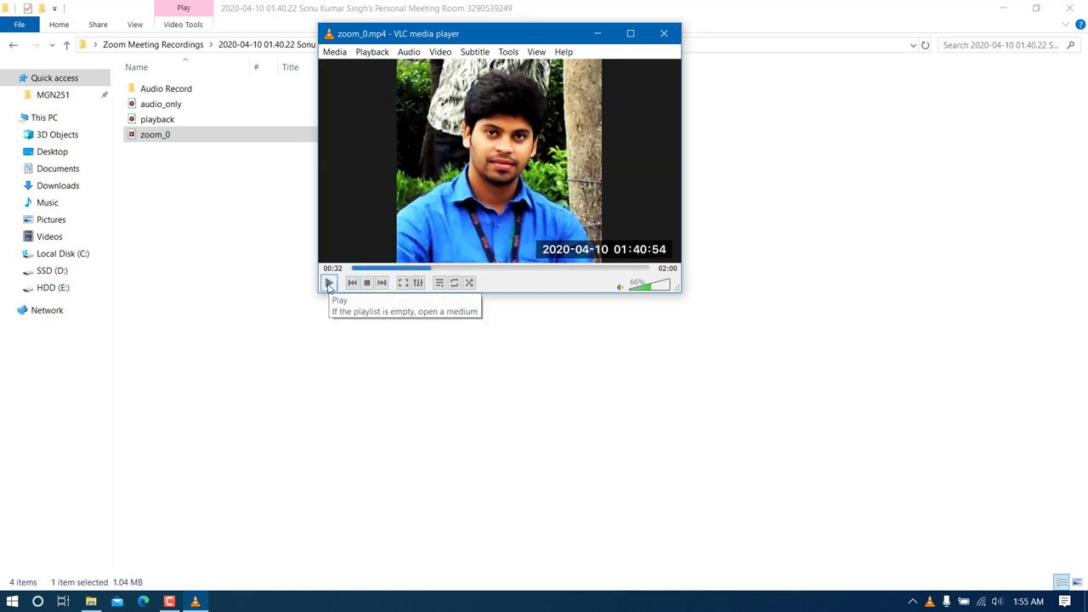
{"action": "left_click", "coordinate": [329, 283]}
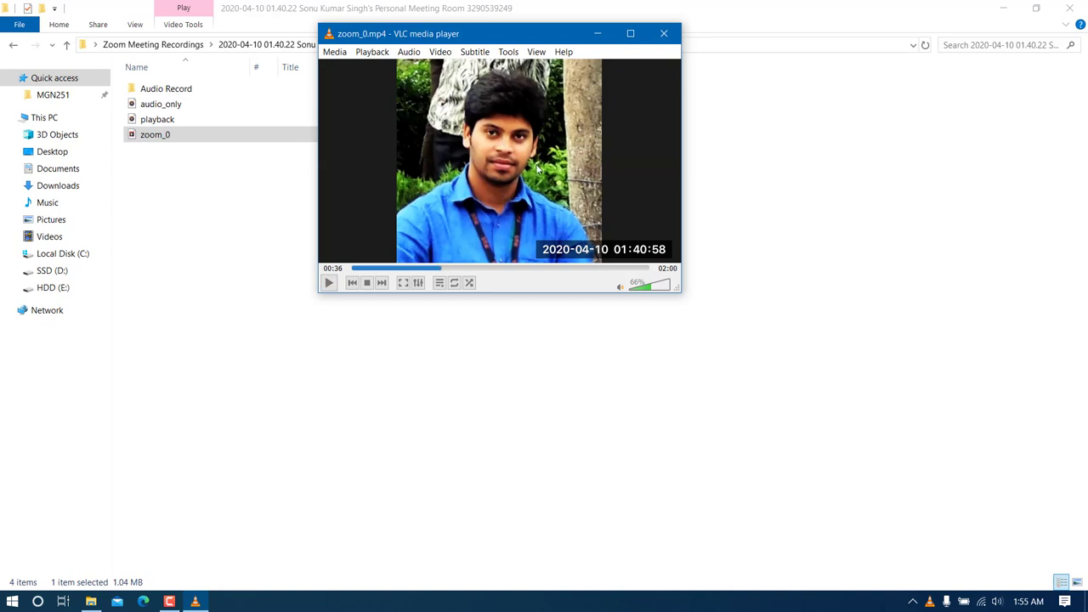
Step: Move the VLC window lower and left, then close the player
{"action": "left_click_drag", "start_coordinate": [526, 34], "coordinate": [520, 120]}
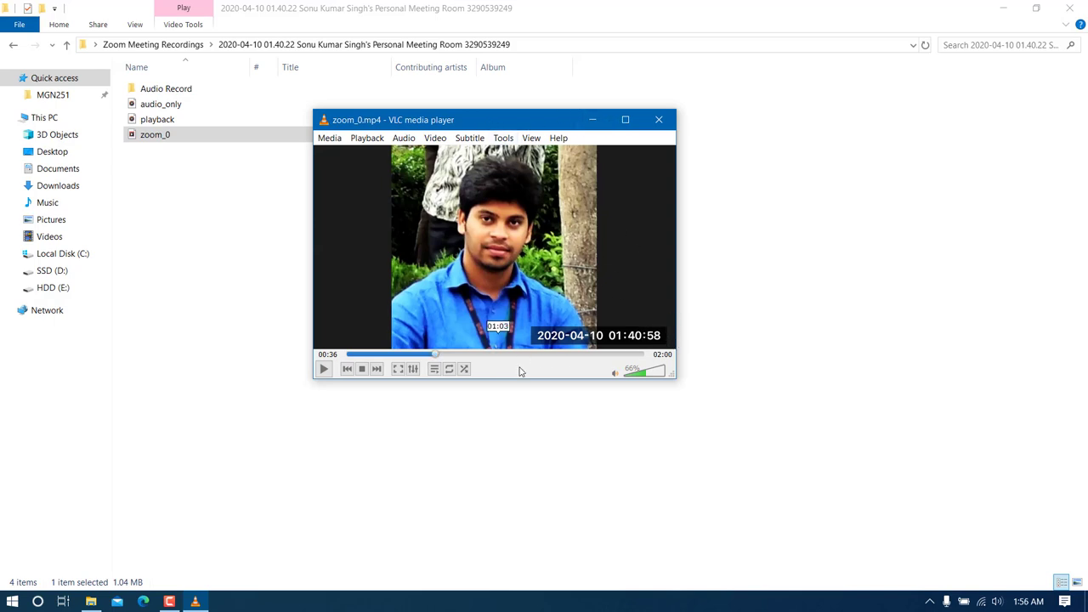
{"action": "left_click_drag", "start_coordinate": [524, 126], "coordinate": [383, 186]}
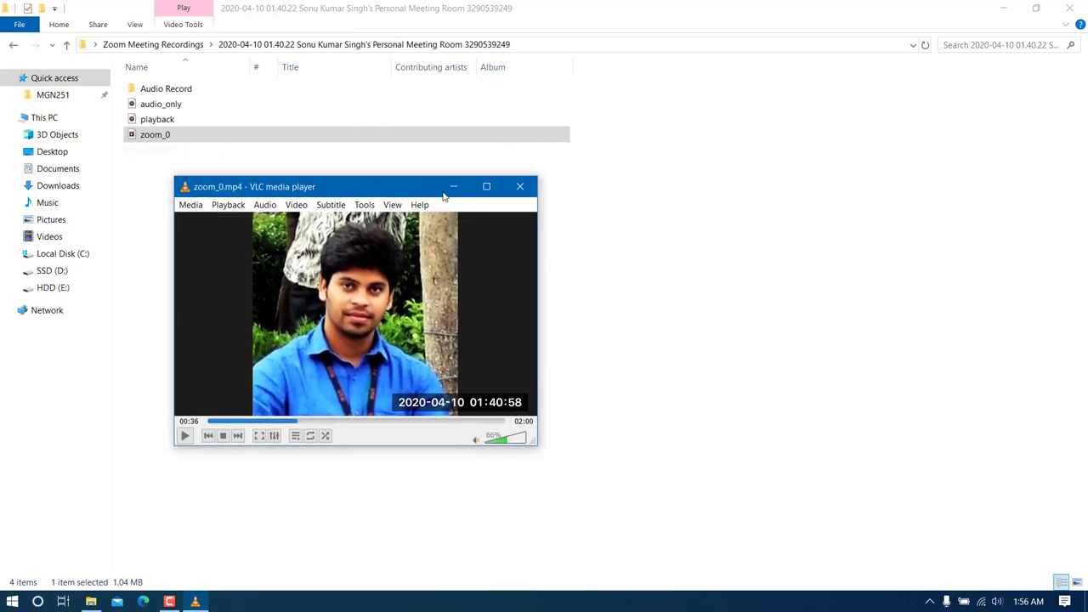
{"action": "left_click", "coordinate": [522, 186]}
Step: Open the audio_only recording in VLC media player via Open with
{"action": "left_click", "coordinate": [172, 103]}
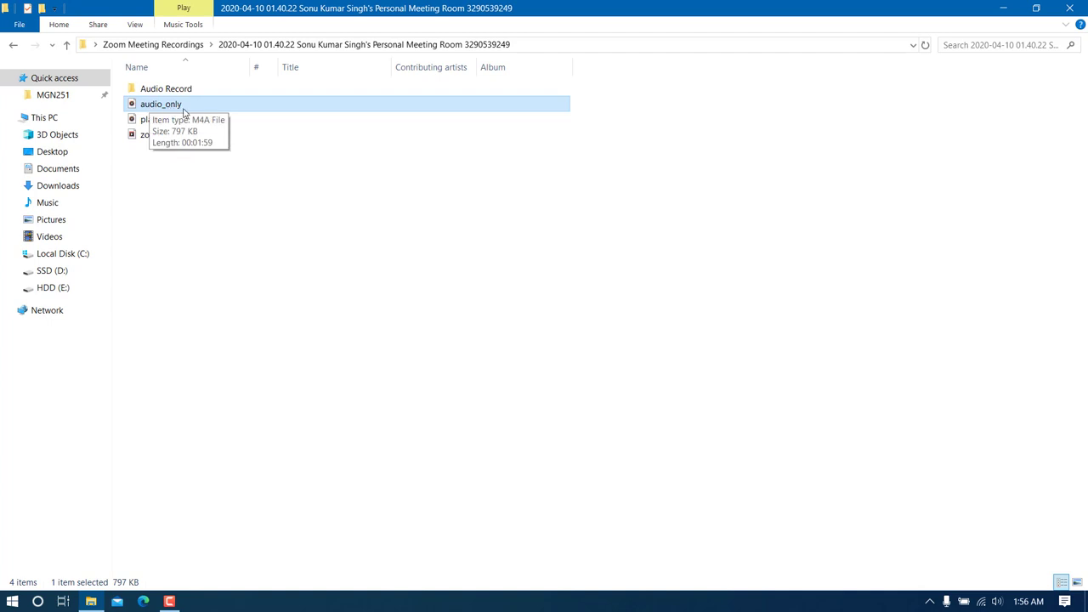
{"action": "right_click", "coordinate": [203, 105]}
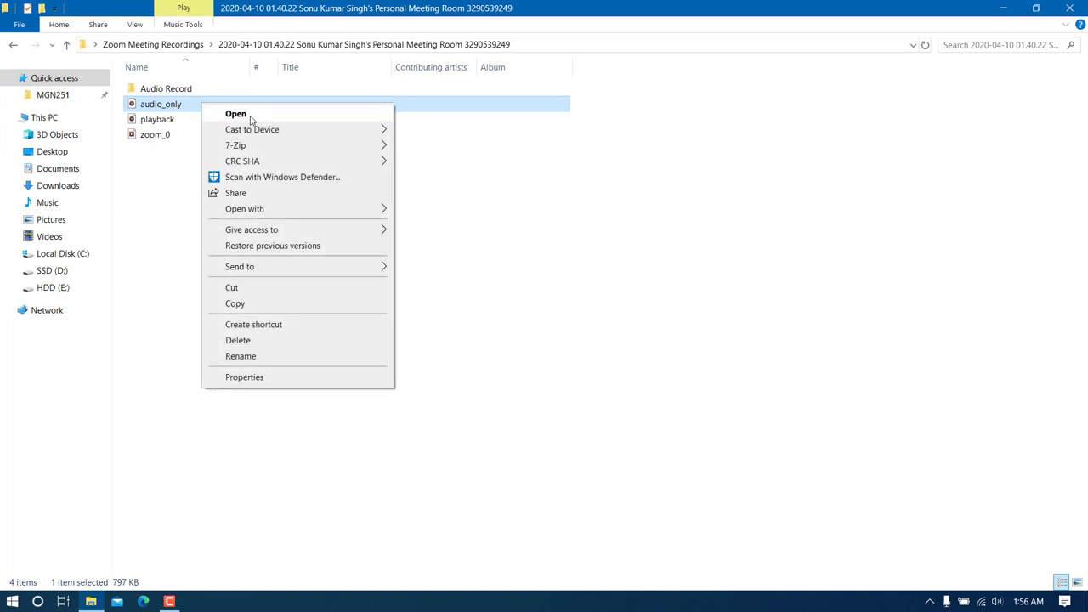
{"action": "mouse_move", "coordinate": [372, 214]}
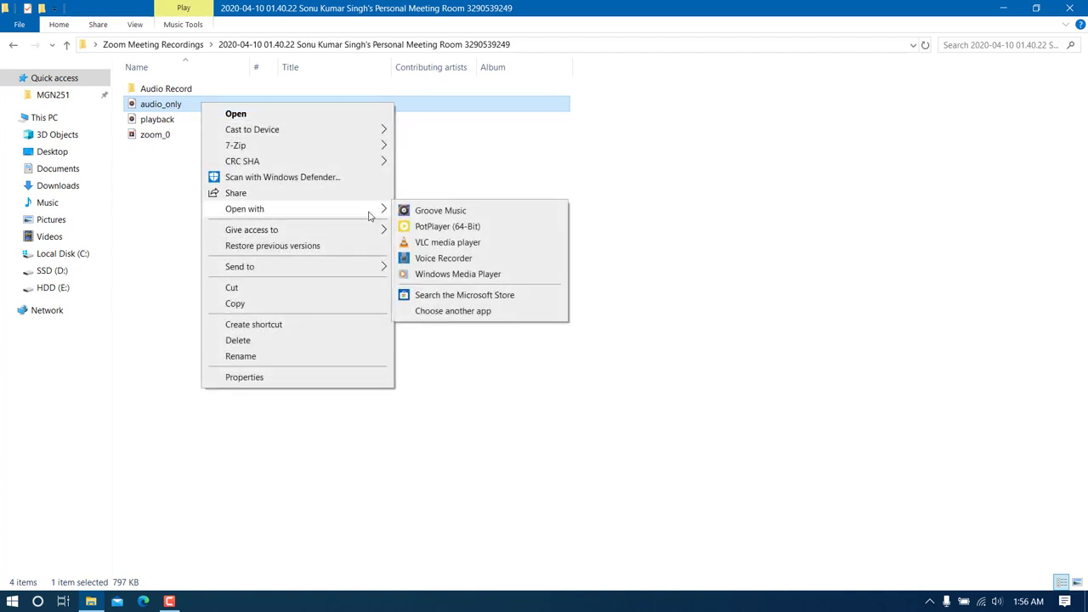
{"action": "left_click", "coordinate": [445, 245]}
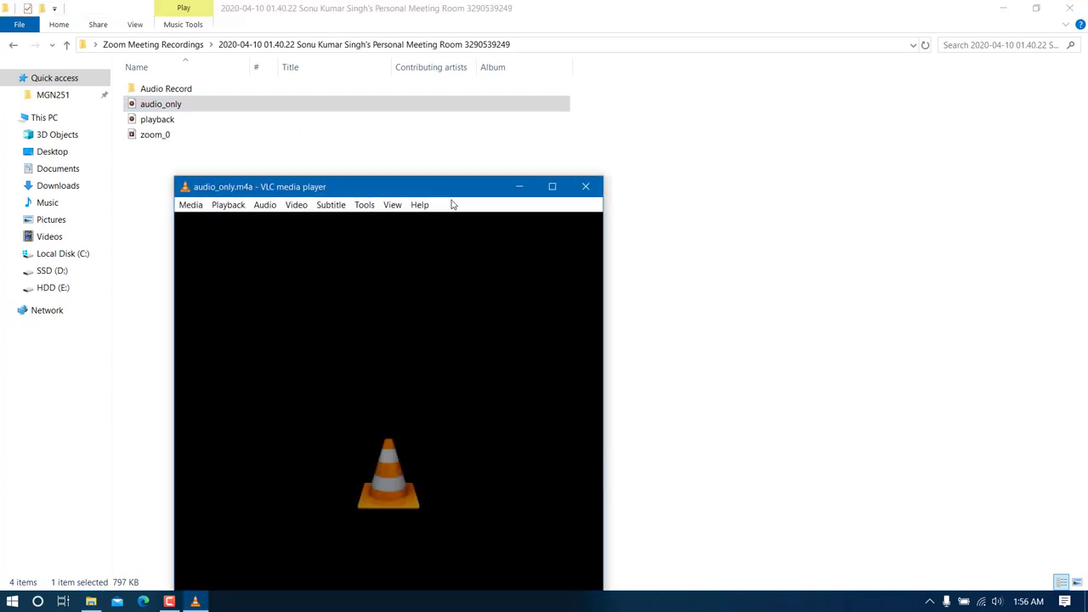
{"action": "left_click_drag", "start_coordinate": [446, 181], "coordinate": [490, 3]}
Step: Skip to about 00:27, play and pause the audio, then close VLC
{"action": "left_click", "coordinate": [336, 565]}
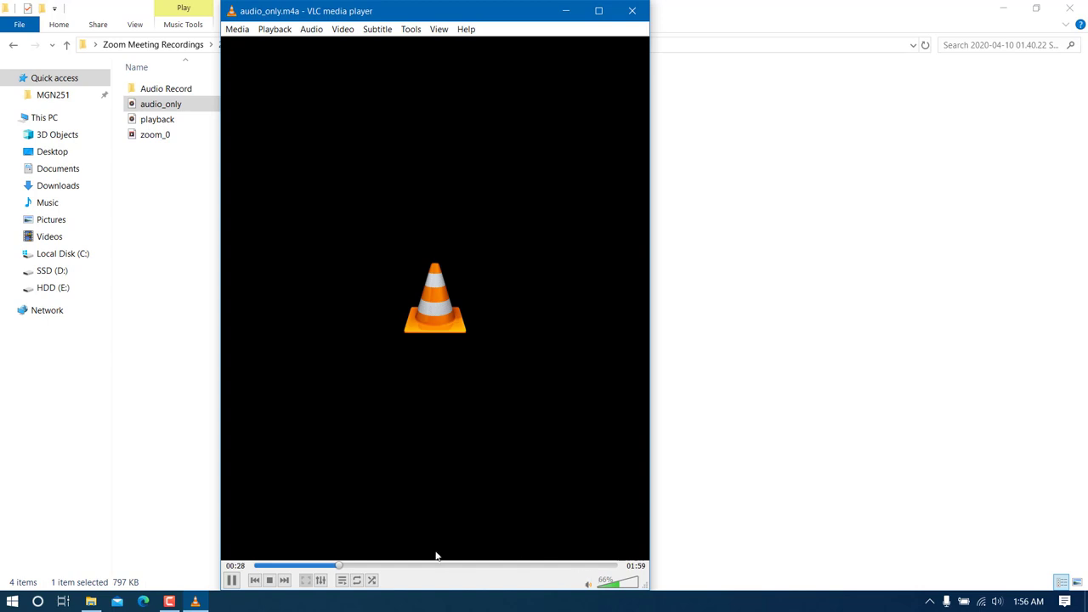
{"action": "left_click", "coordinate": [231, 579]}
{"action": "left_click_drag", "start_coordinate": [425, 4], "coordinate": [435, 71]}
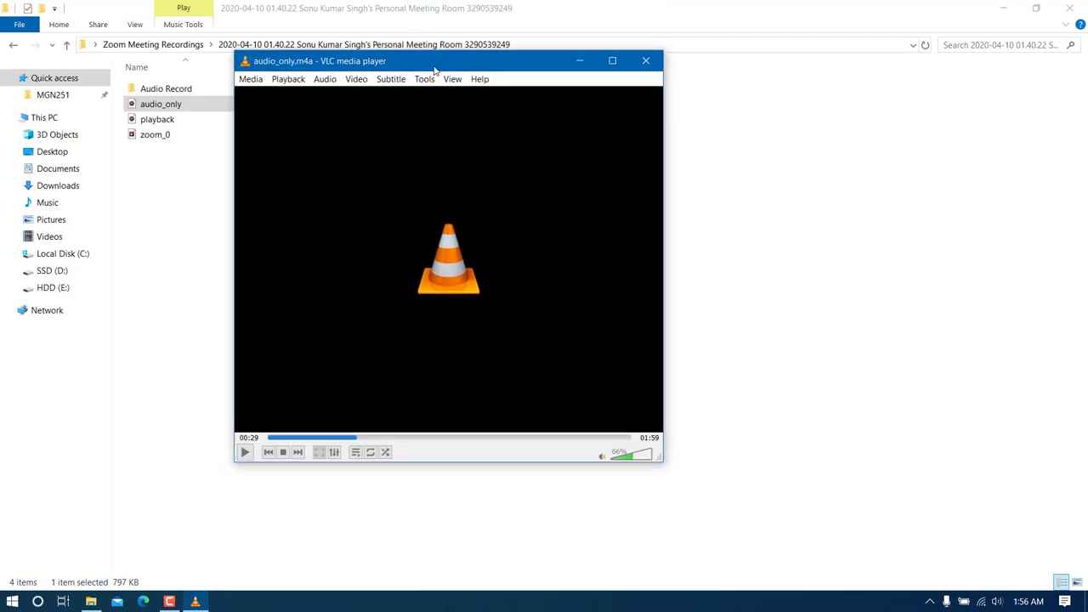
{"action": "left_click", "coordinate": [245, 452]}
{"action": "left_click", "coordinate": [244, 452]}
{"action": "left_click_drag", "start_coordinate": [540, 67], "coordinate": [559, 100]}
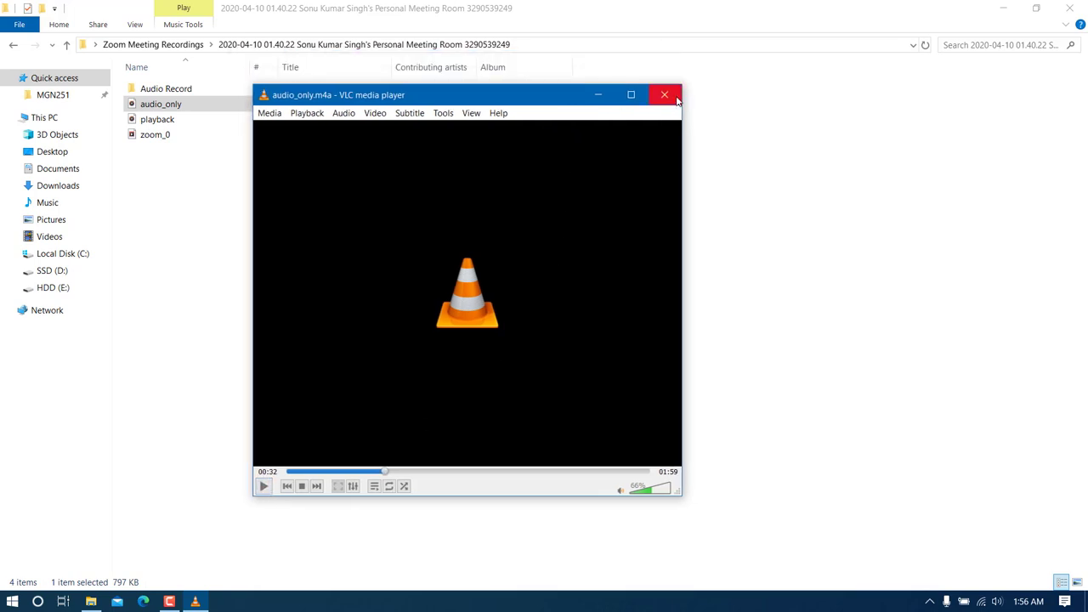
{"action": "left_click", "coordinate": [664, 94]}
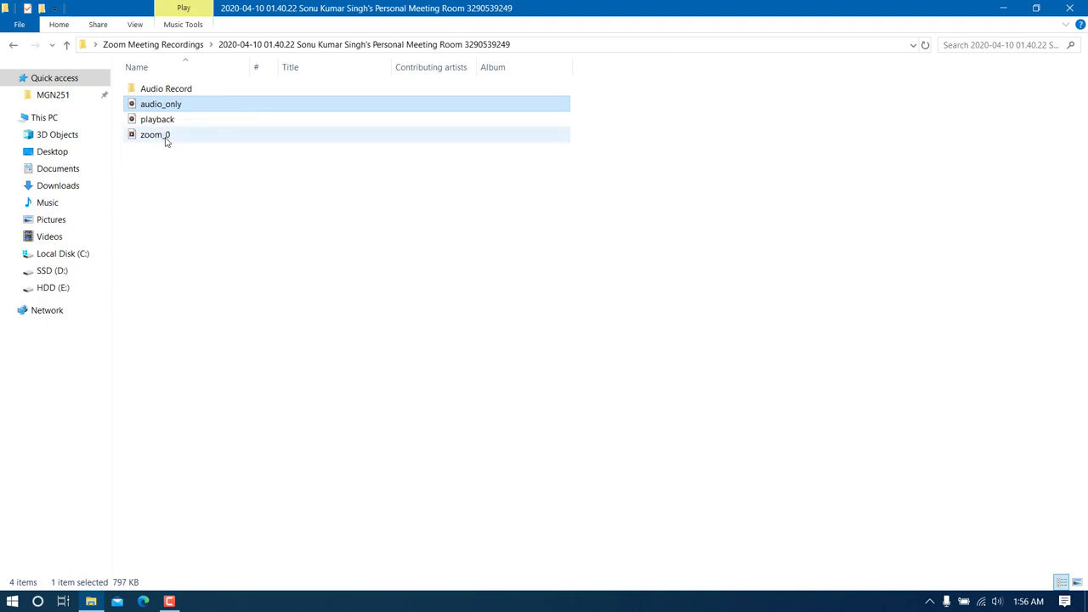
Step: Inspect the audio file in Audio Record, go back to the meeting folder, show the desktop
{"action": "left_click", "coordinate": [189, 196]}
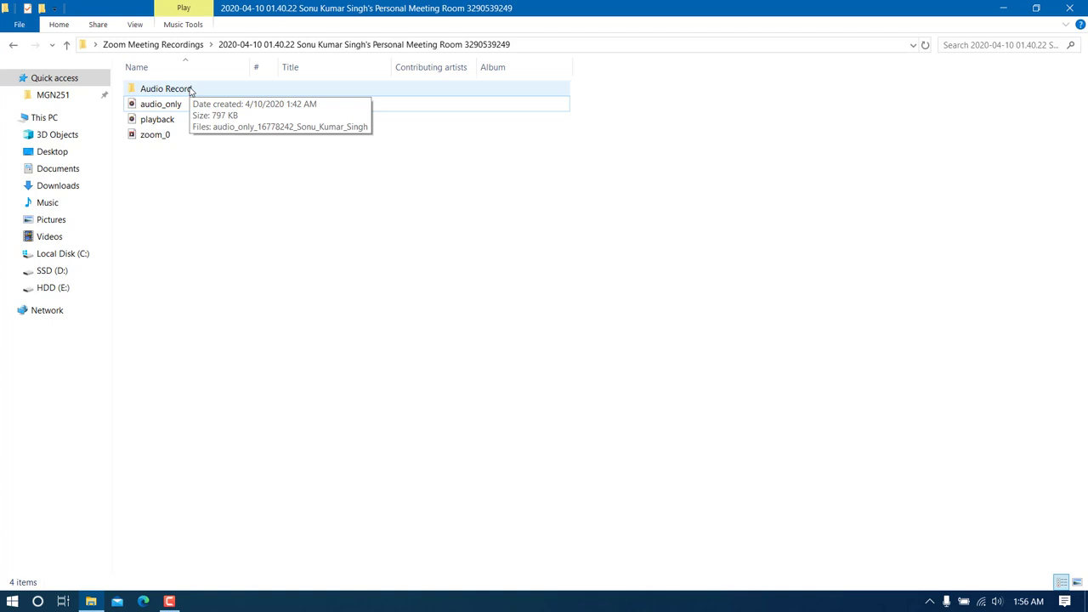
{"action": "double_click", "coordinate": [192, 90]}
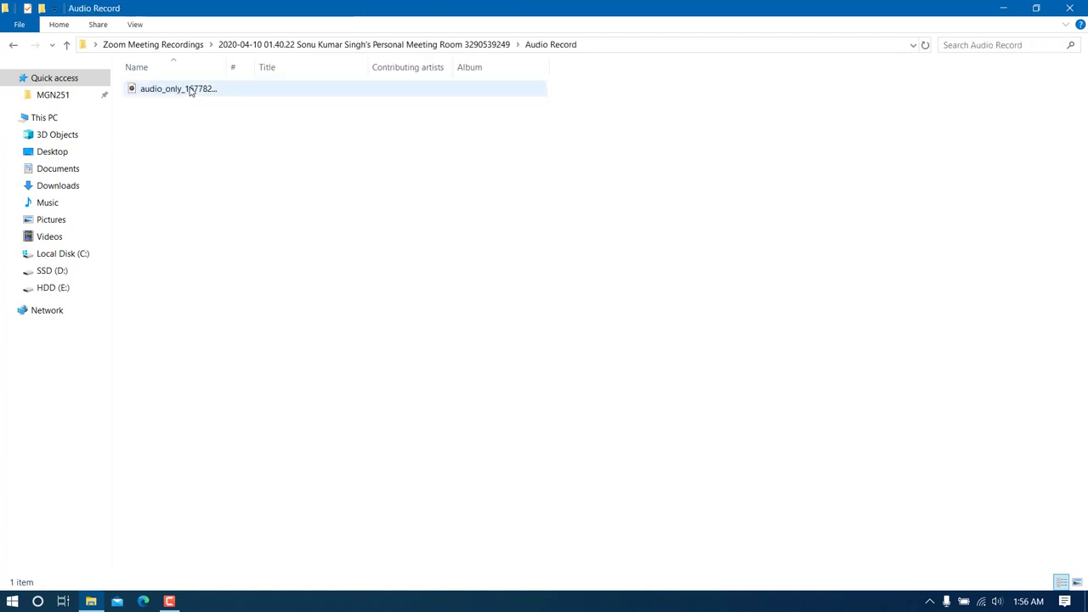
{"action": "left_click_drag", "start_coordinate": [230, 67], "coordinate": [370, 68]}
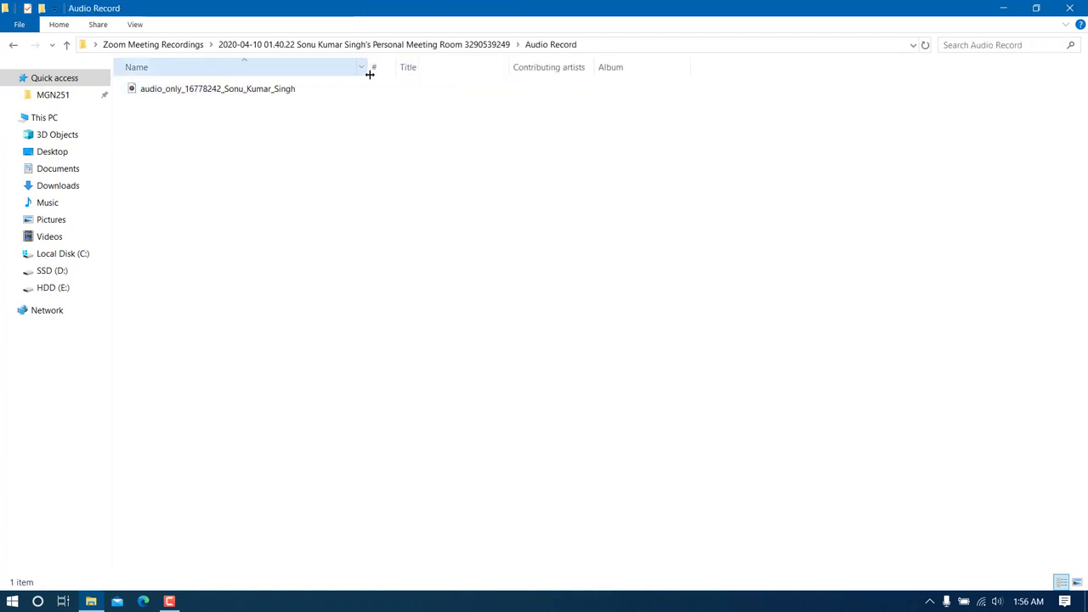
{"action": "left_click", "coordinate": [151, 95]}
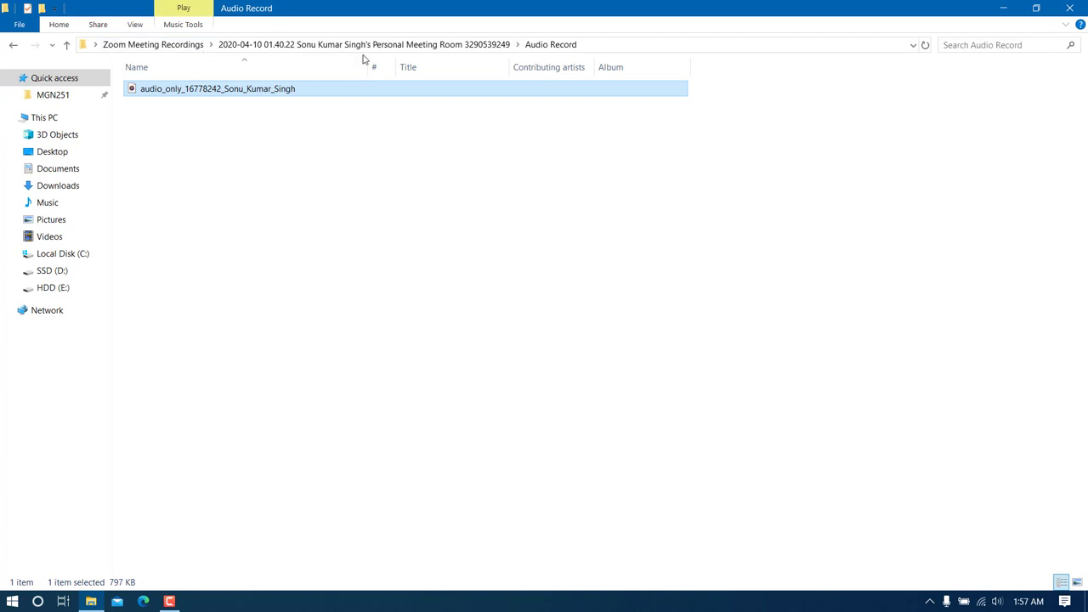
{"action": "left_click", "coordinate": [439, 46]}
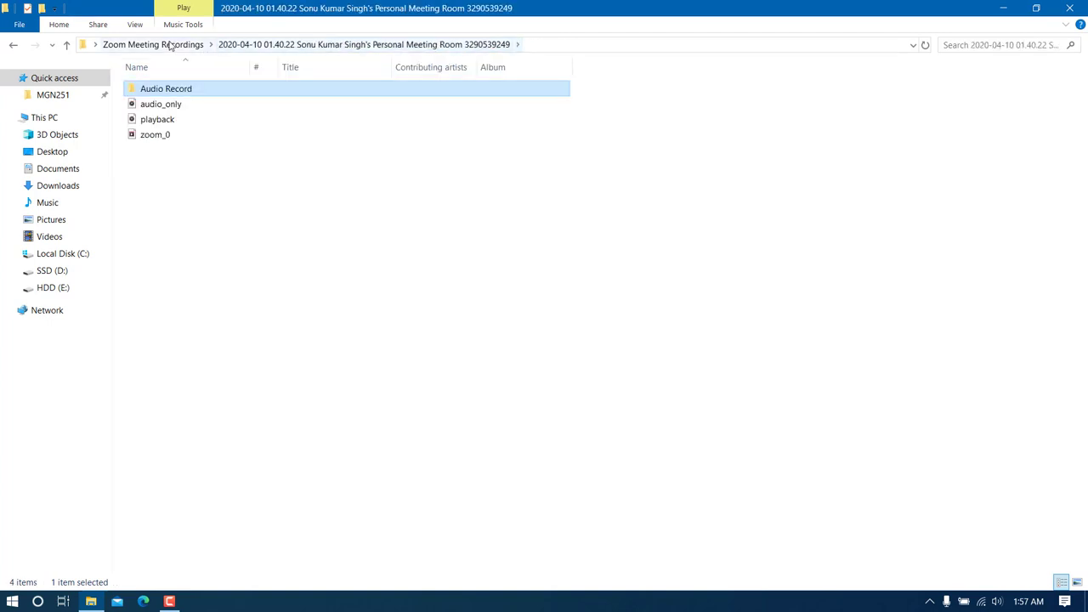
{"action": "key", "text": "super+d"}
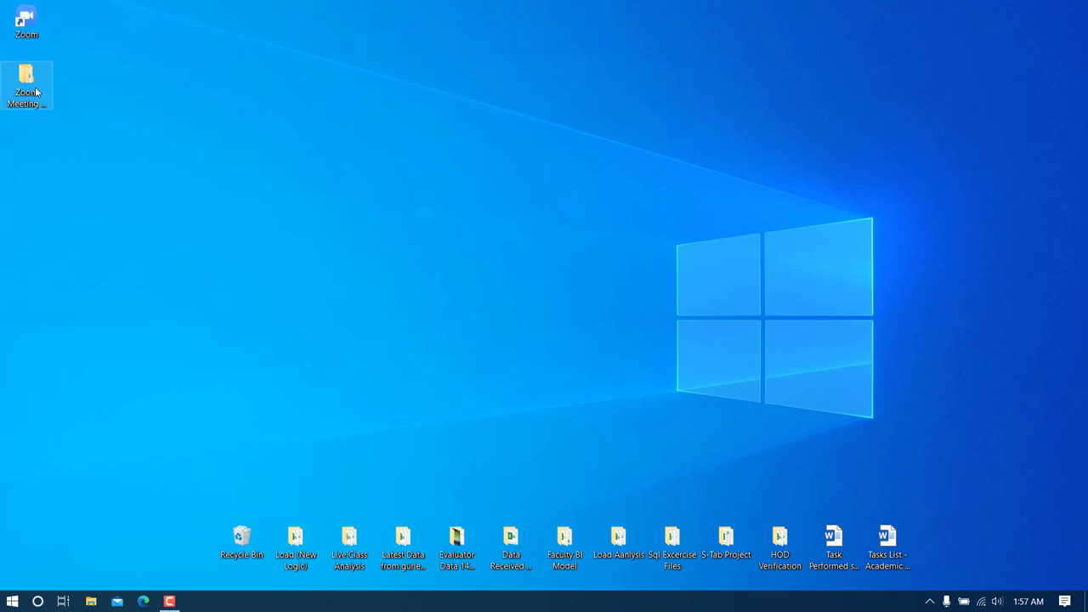
Step: Go from Zoom Meeting Recordings into the dated meeting folder listing audio_only, playback and zoom_0
{"action": "double_click", "coordinate": [37, 92]}
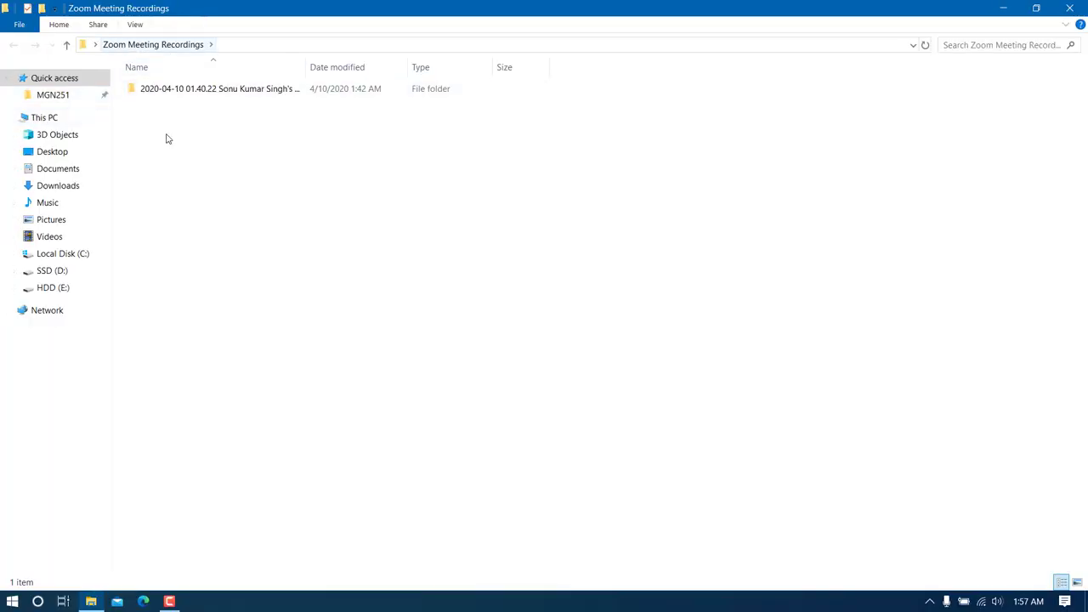
{"action": "left_click_drag", "start_coordinate": [307, 66], "coordinate": [495, 61]}
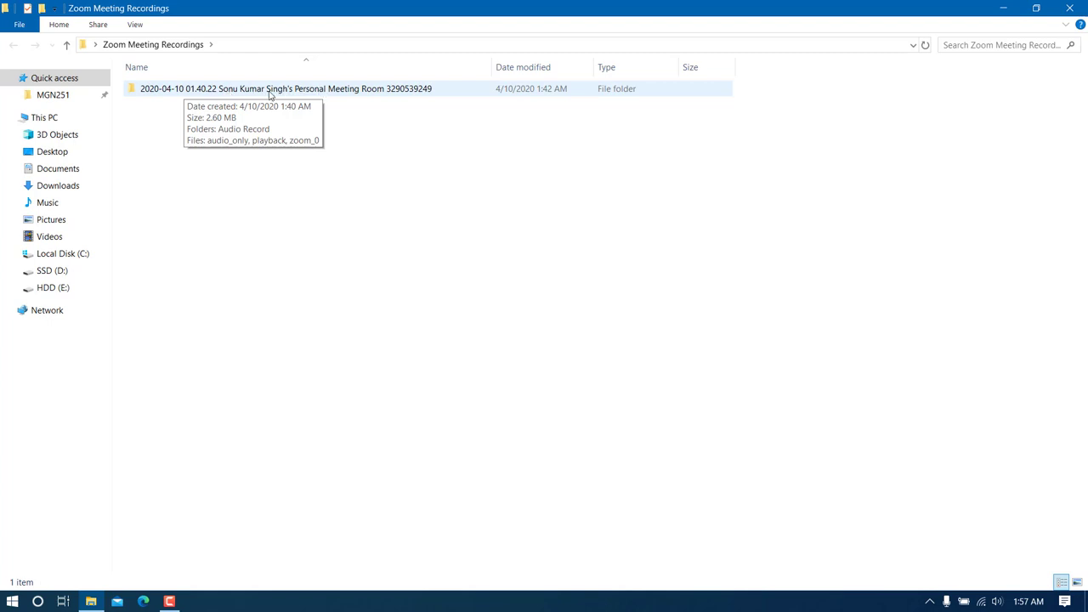
{"action": "left_click", "coordinate": [226, 96]}
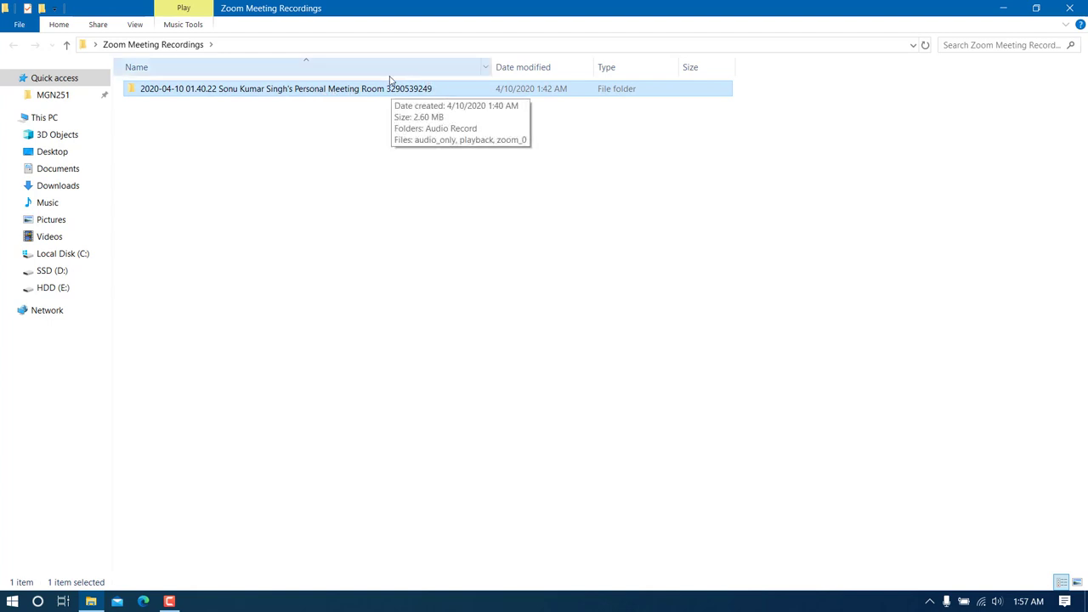
{"action": "double_click", "coordinate": [464, 91]}
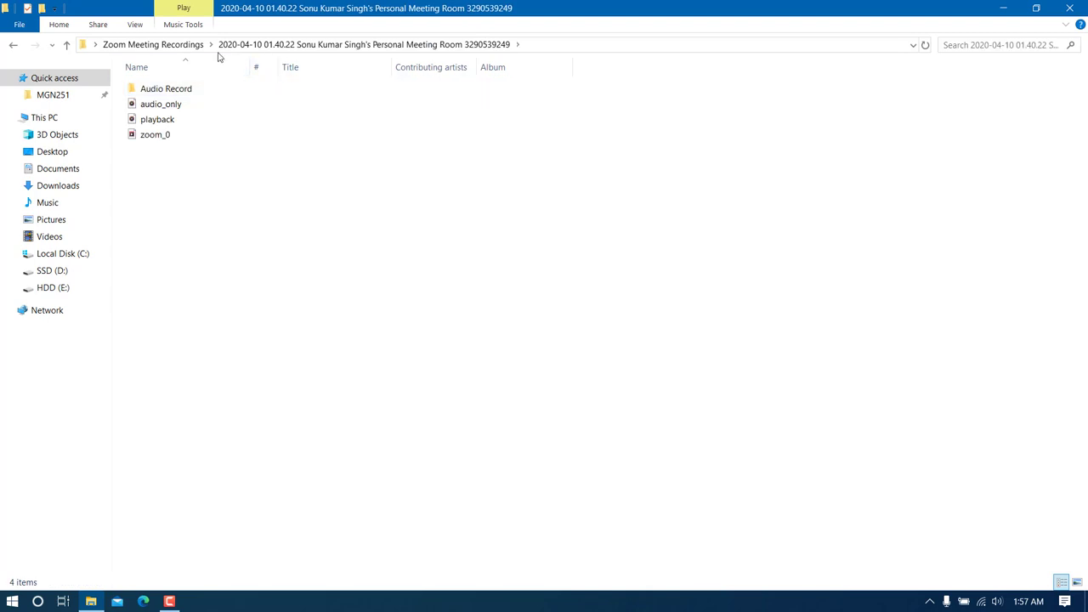